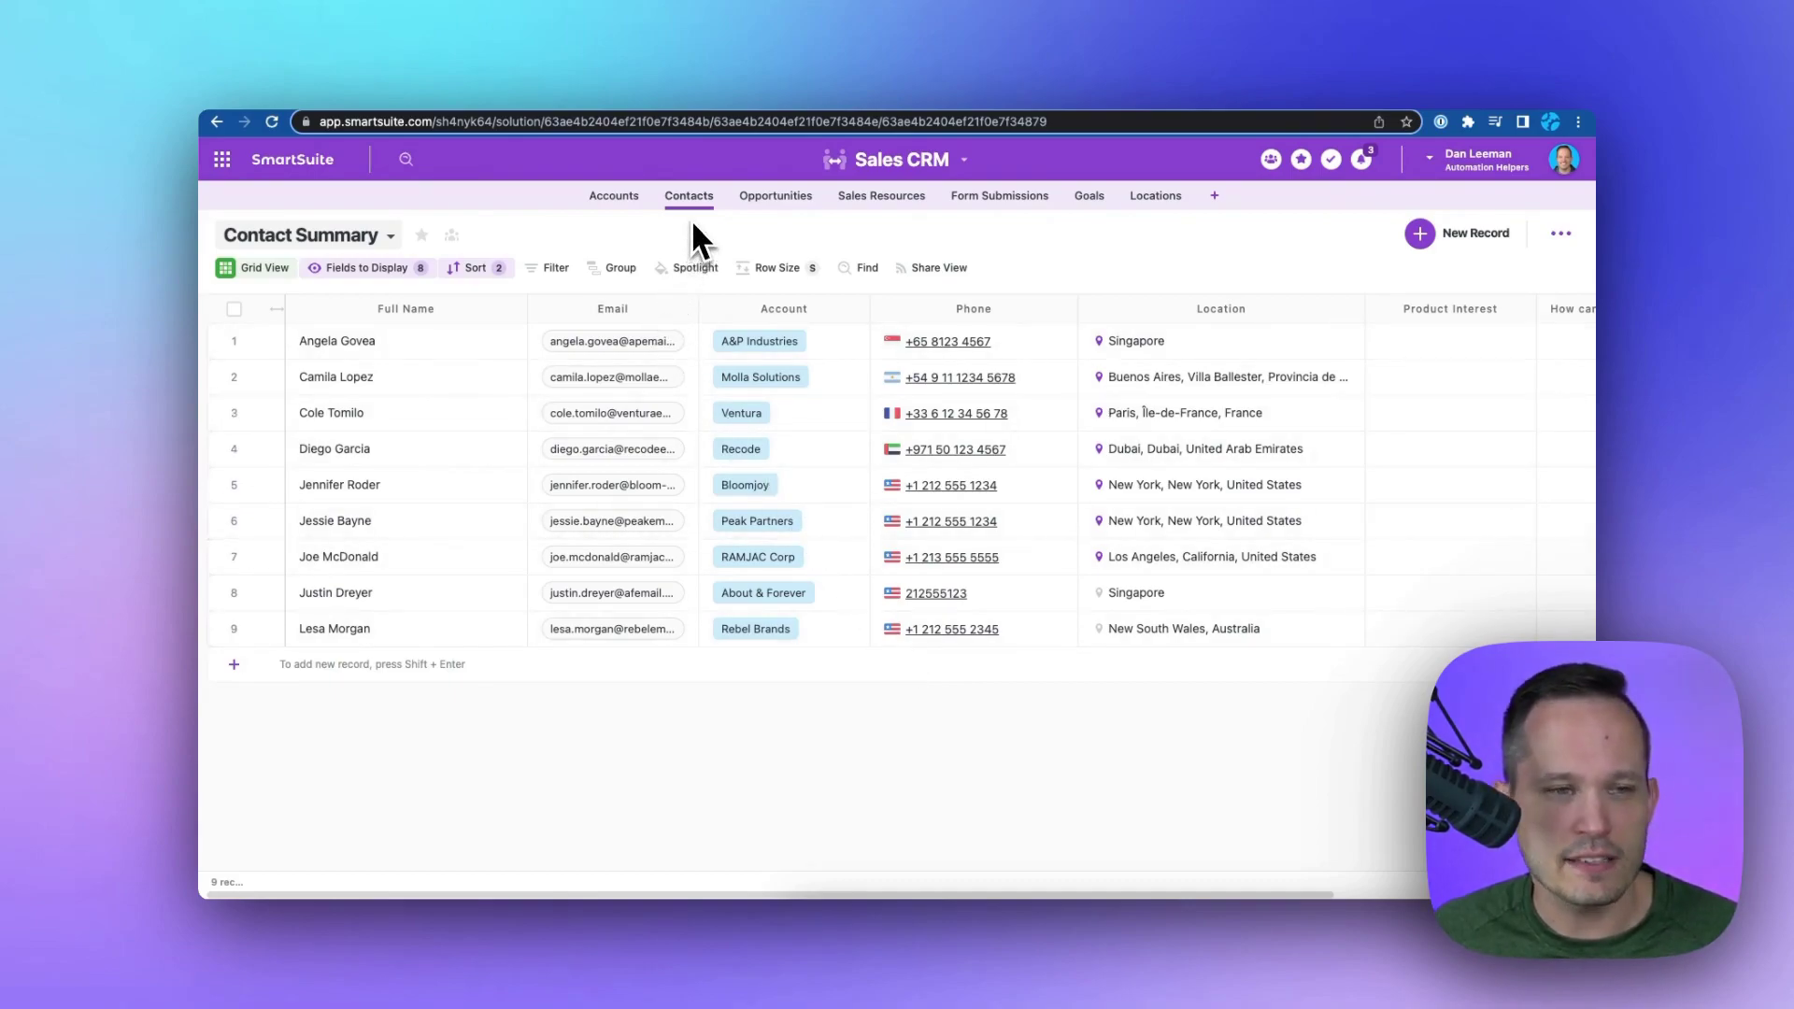
Select contact name cells, then switch to the Contacts by Location map and view the California contact
{"action": "left_click", "coordinate": [519, 404]}
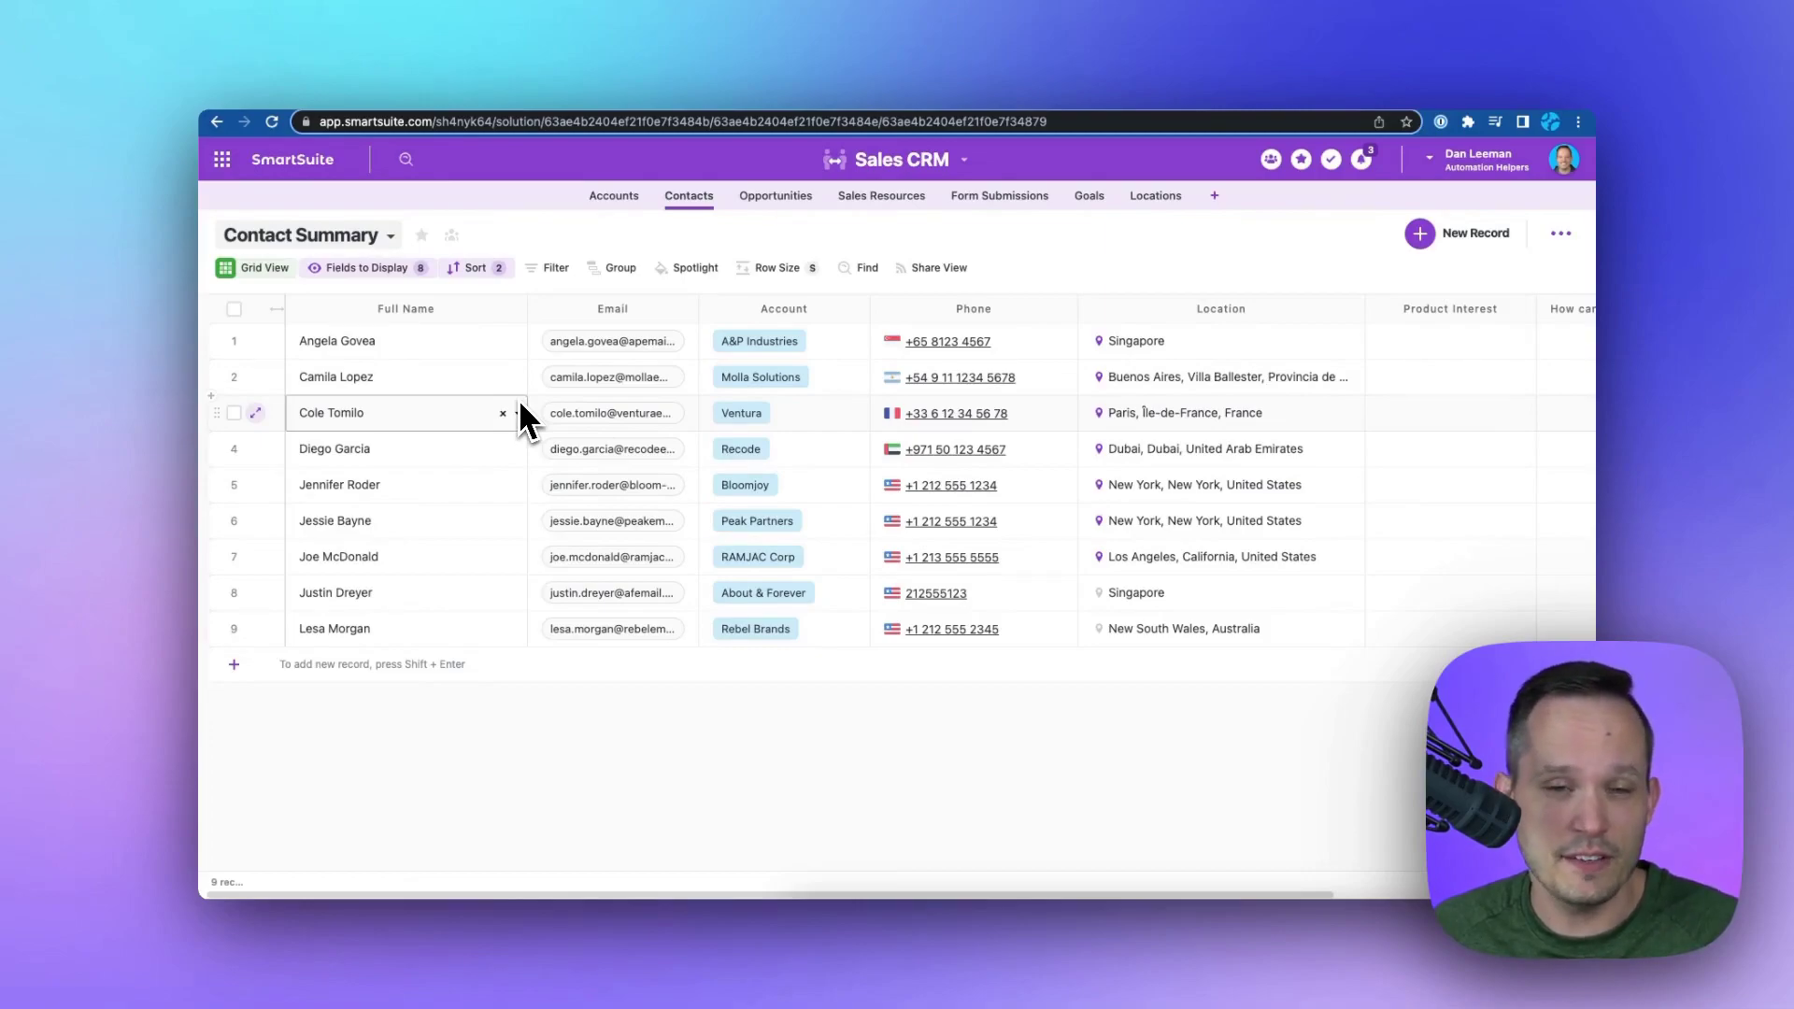
{"action": "key", "text": "Up"}
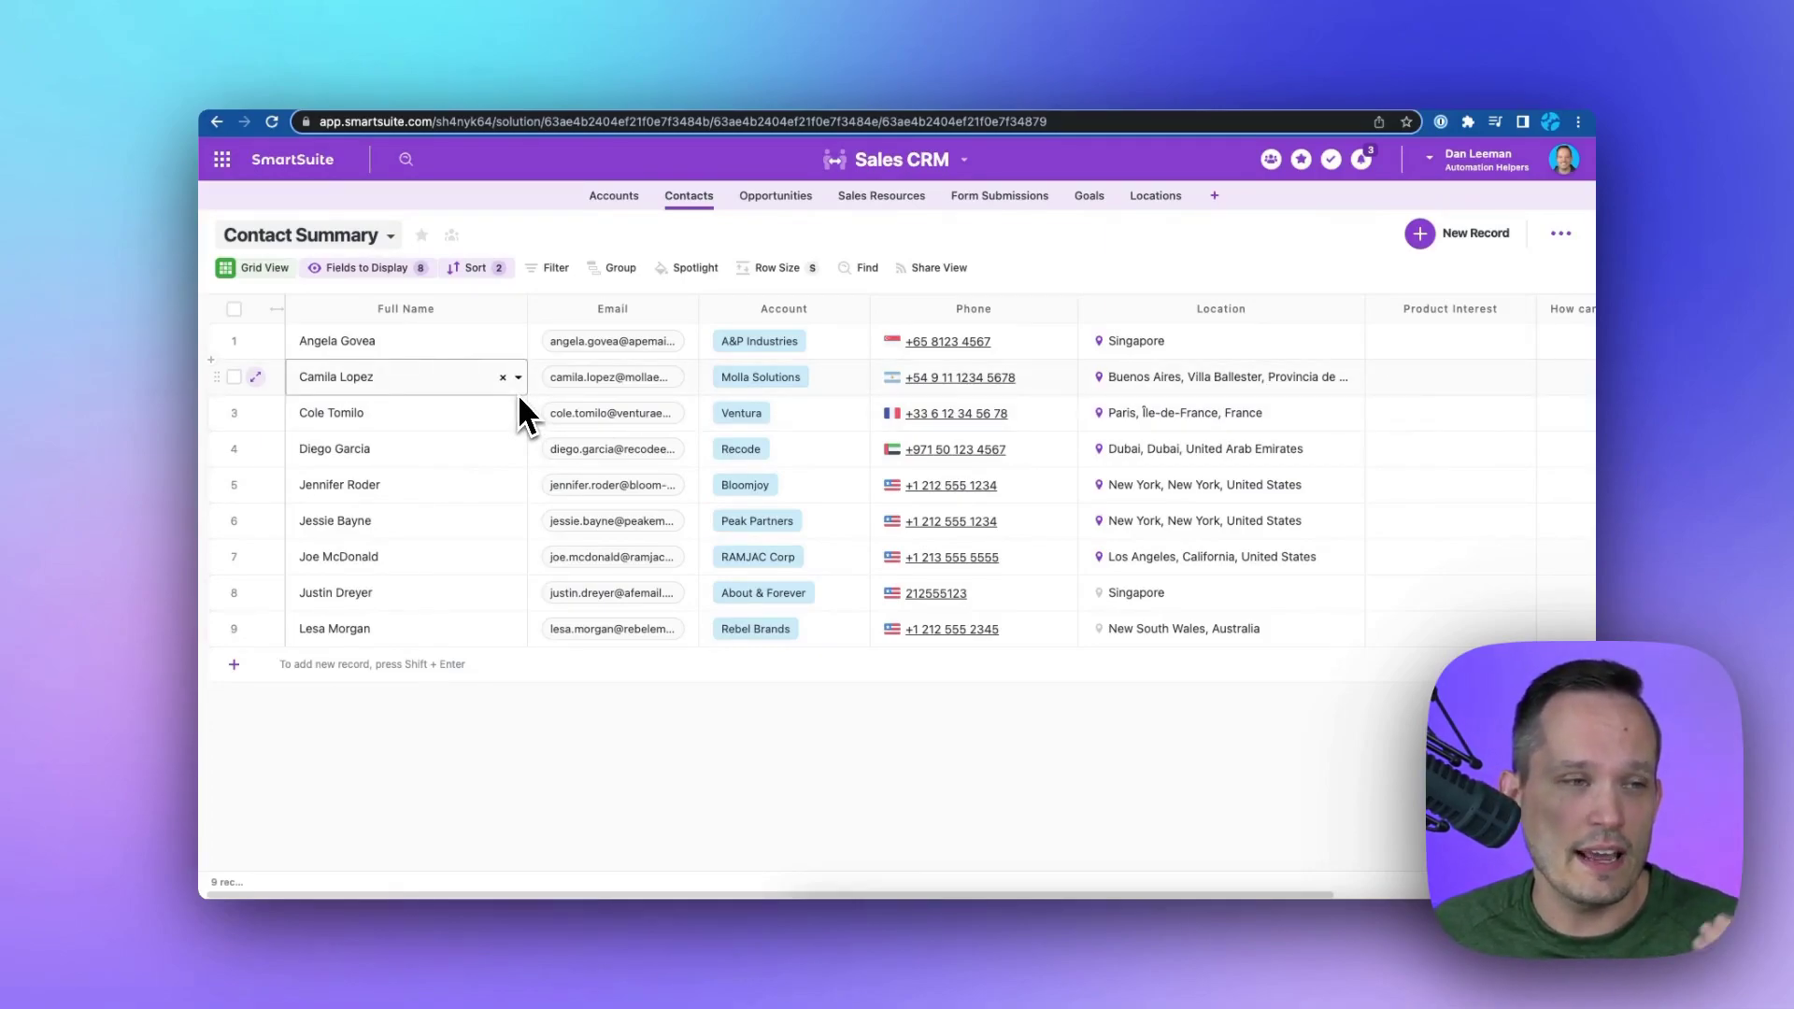
{"action": "left_click", "coordinate": [394, 239]}
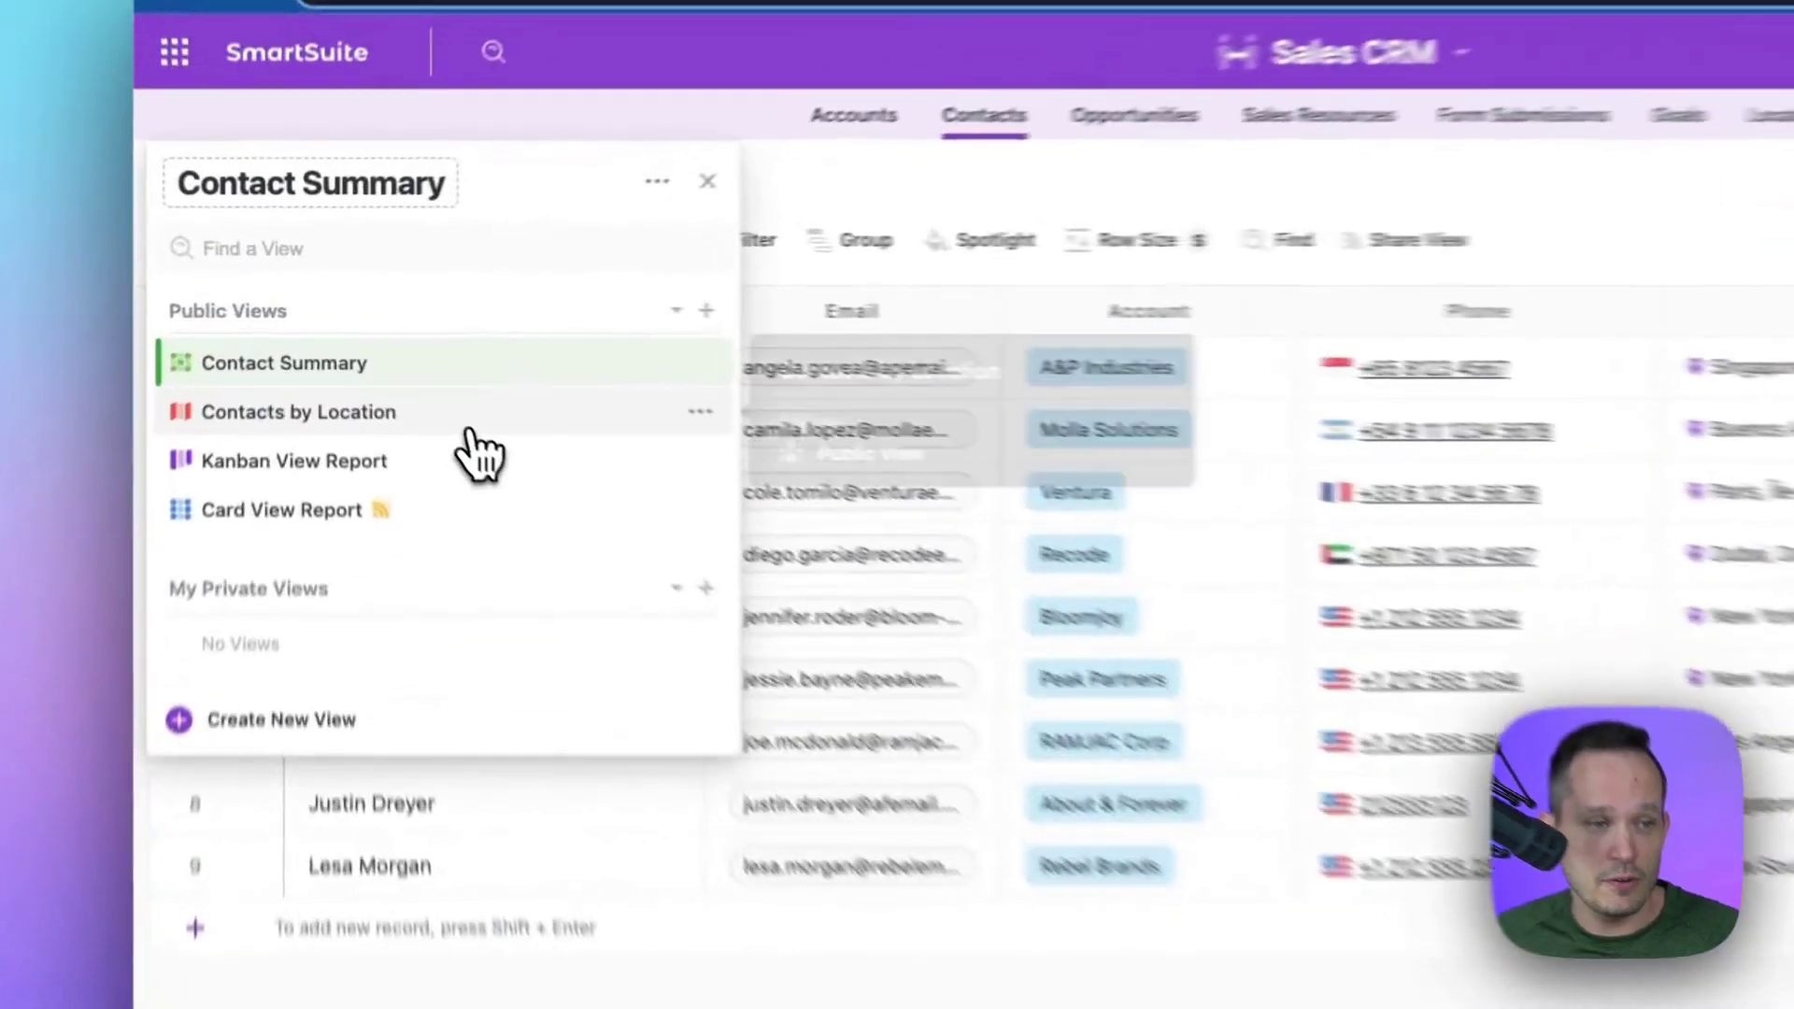
{"action": "left_click", "coordinate": [393, 368]}
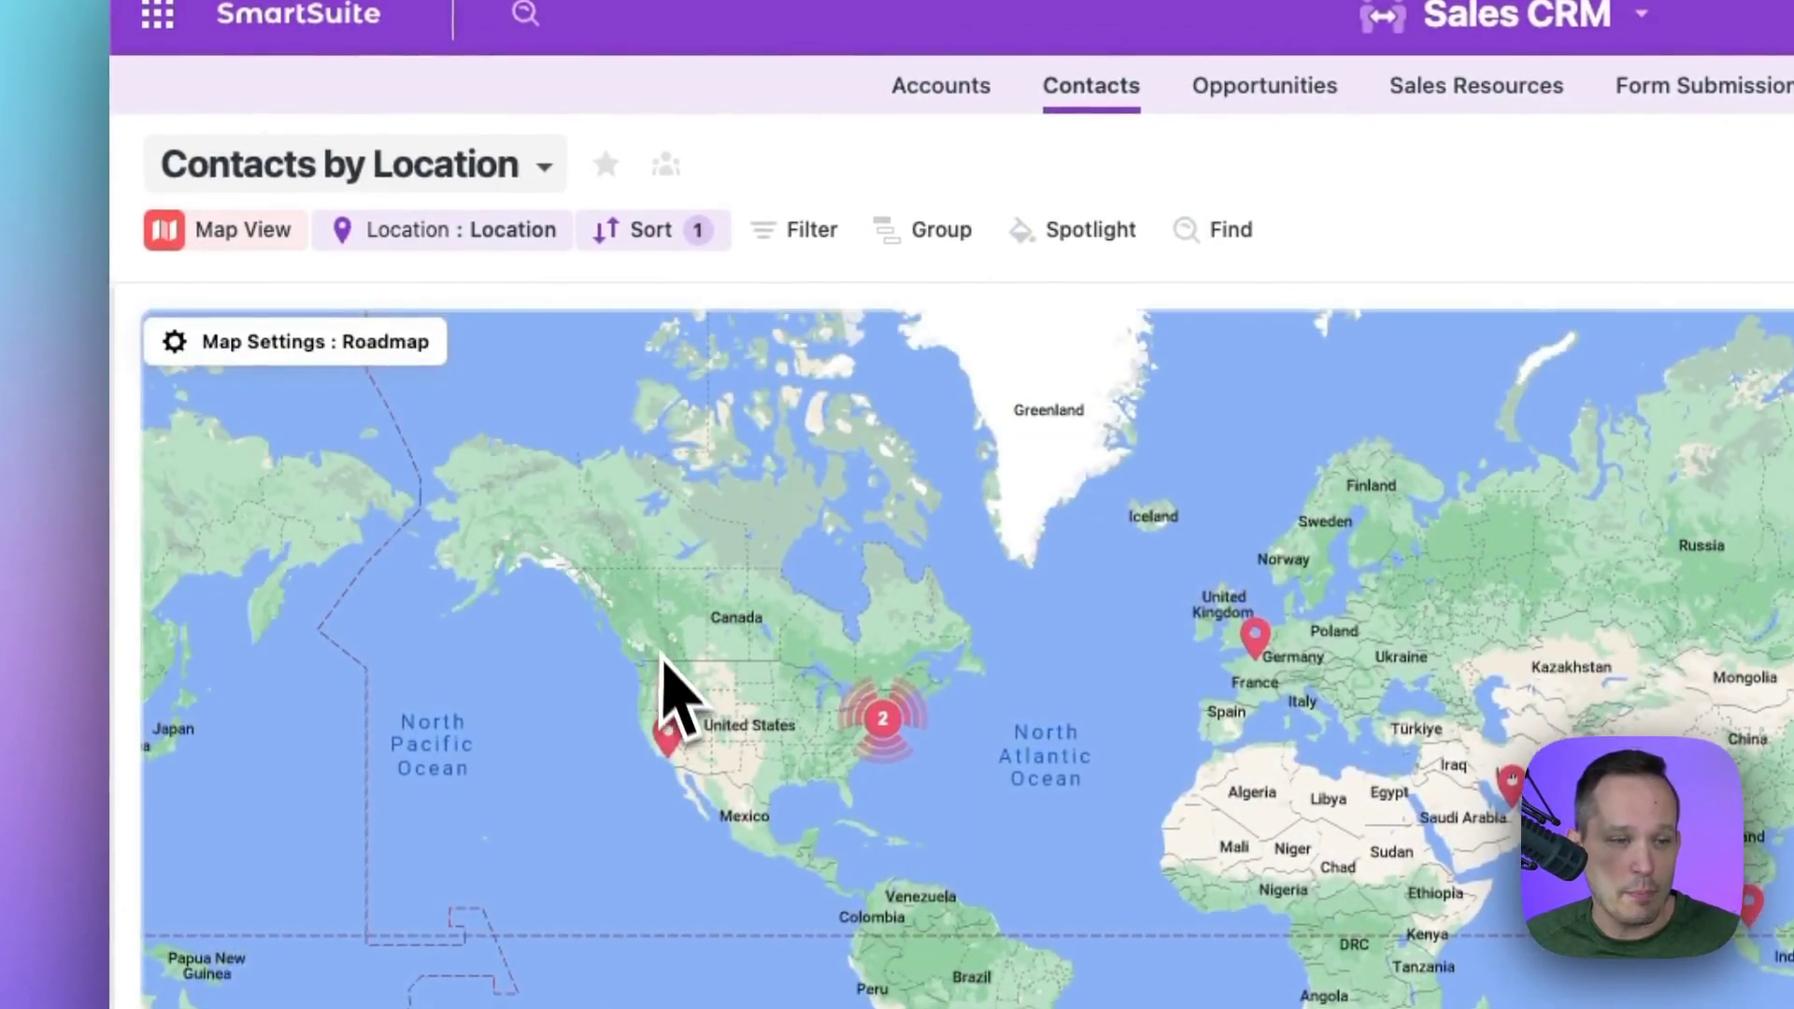
{"action": "left_click", "coordinate": [667, 736]}
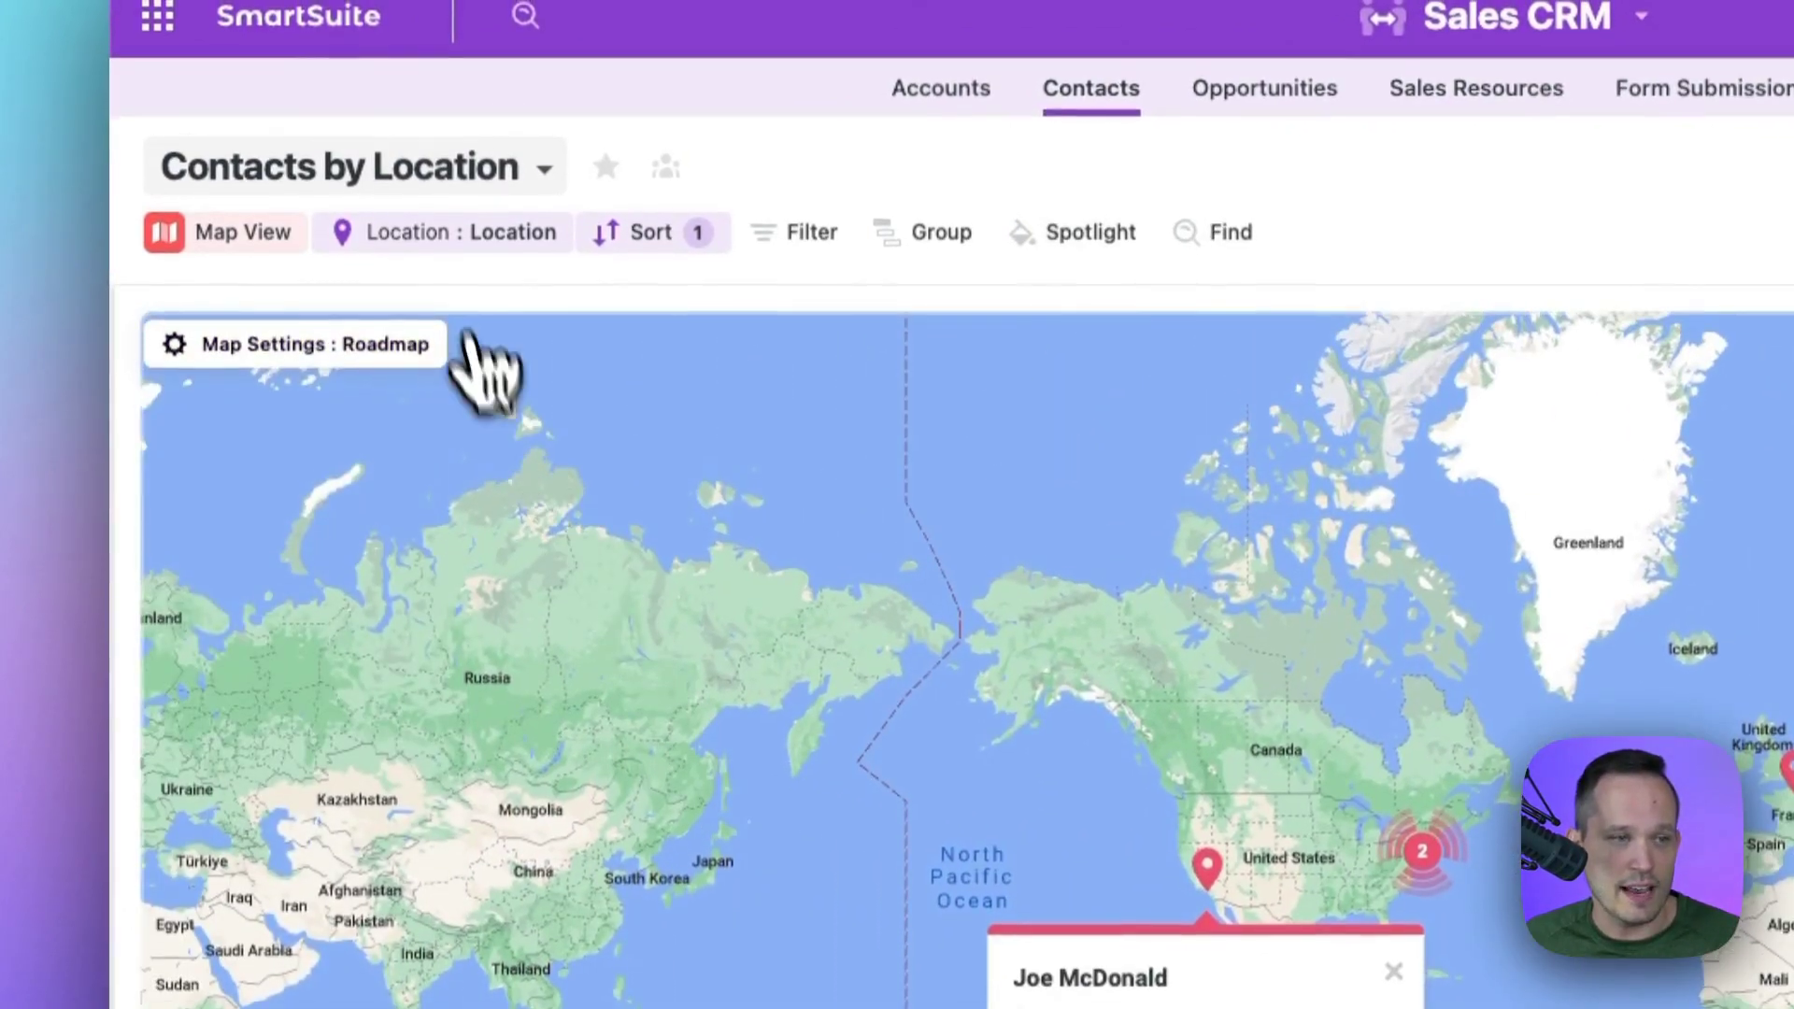
Visit Card View Report and Contact Summary, then return to Contacts by Location
{"action": "left_click", "coordinate": [481, 166]}
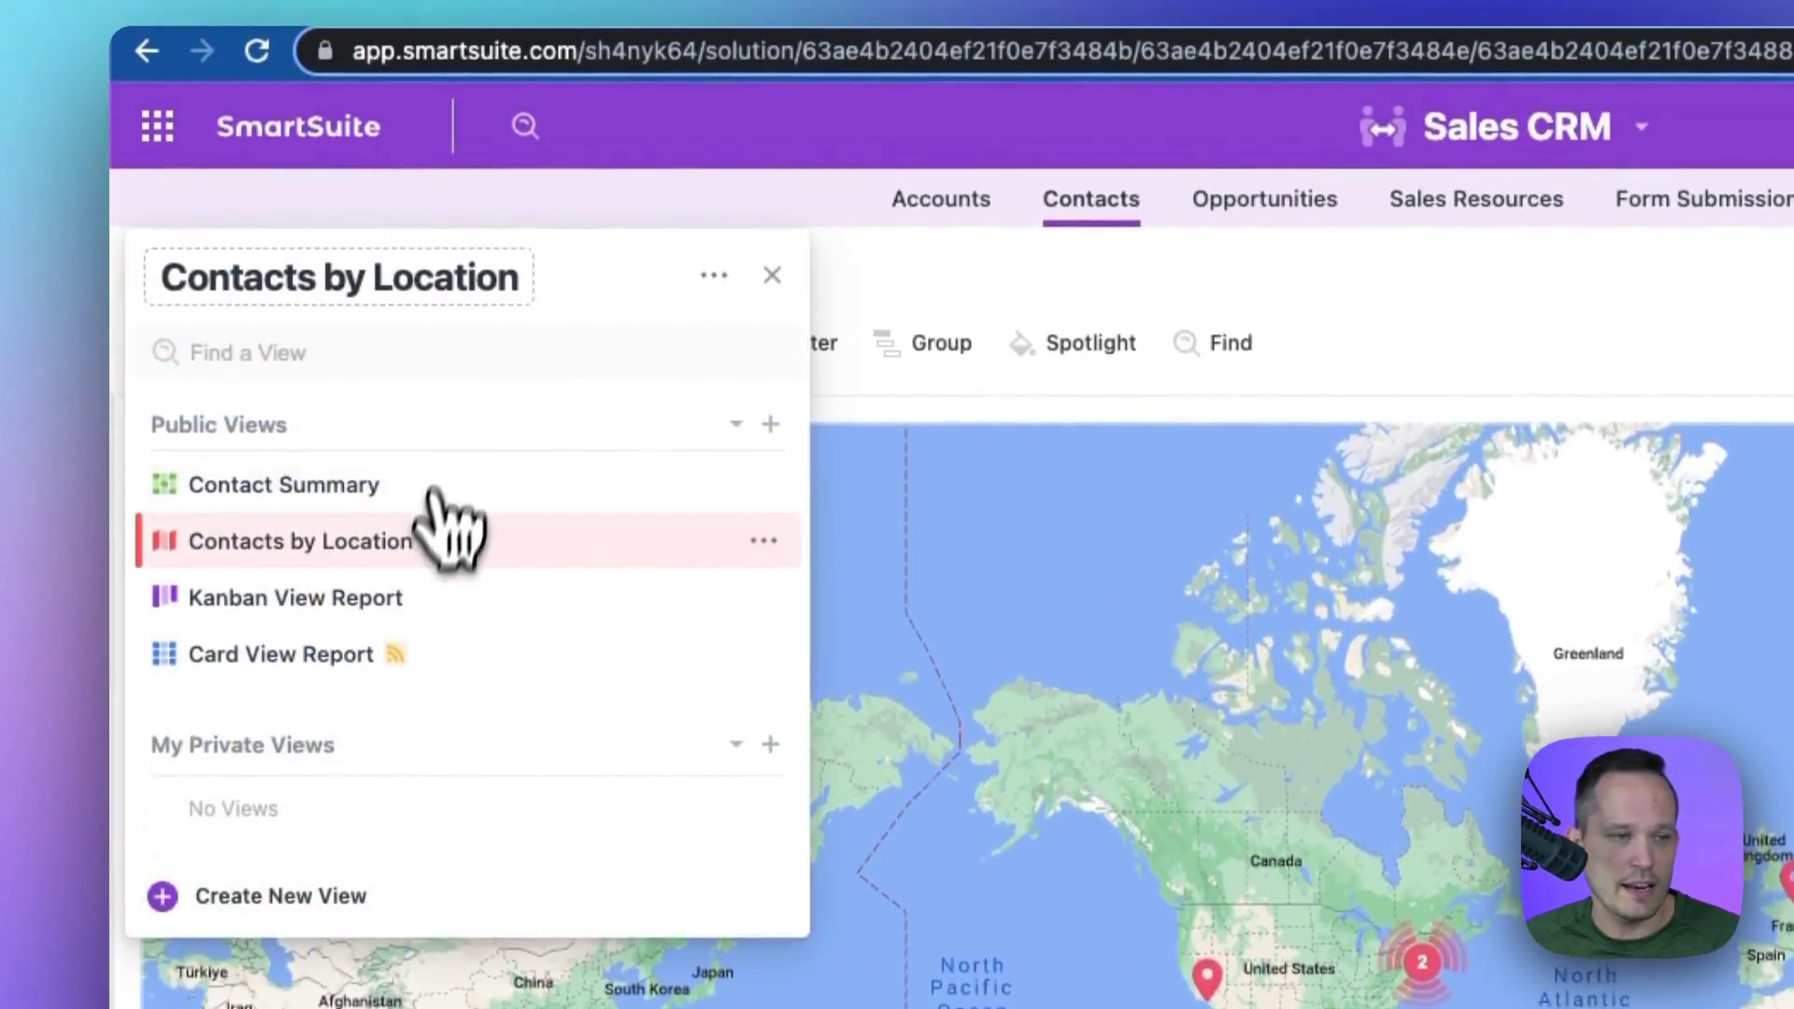
{"action": "left_click", "coordinate": [417, 659]}
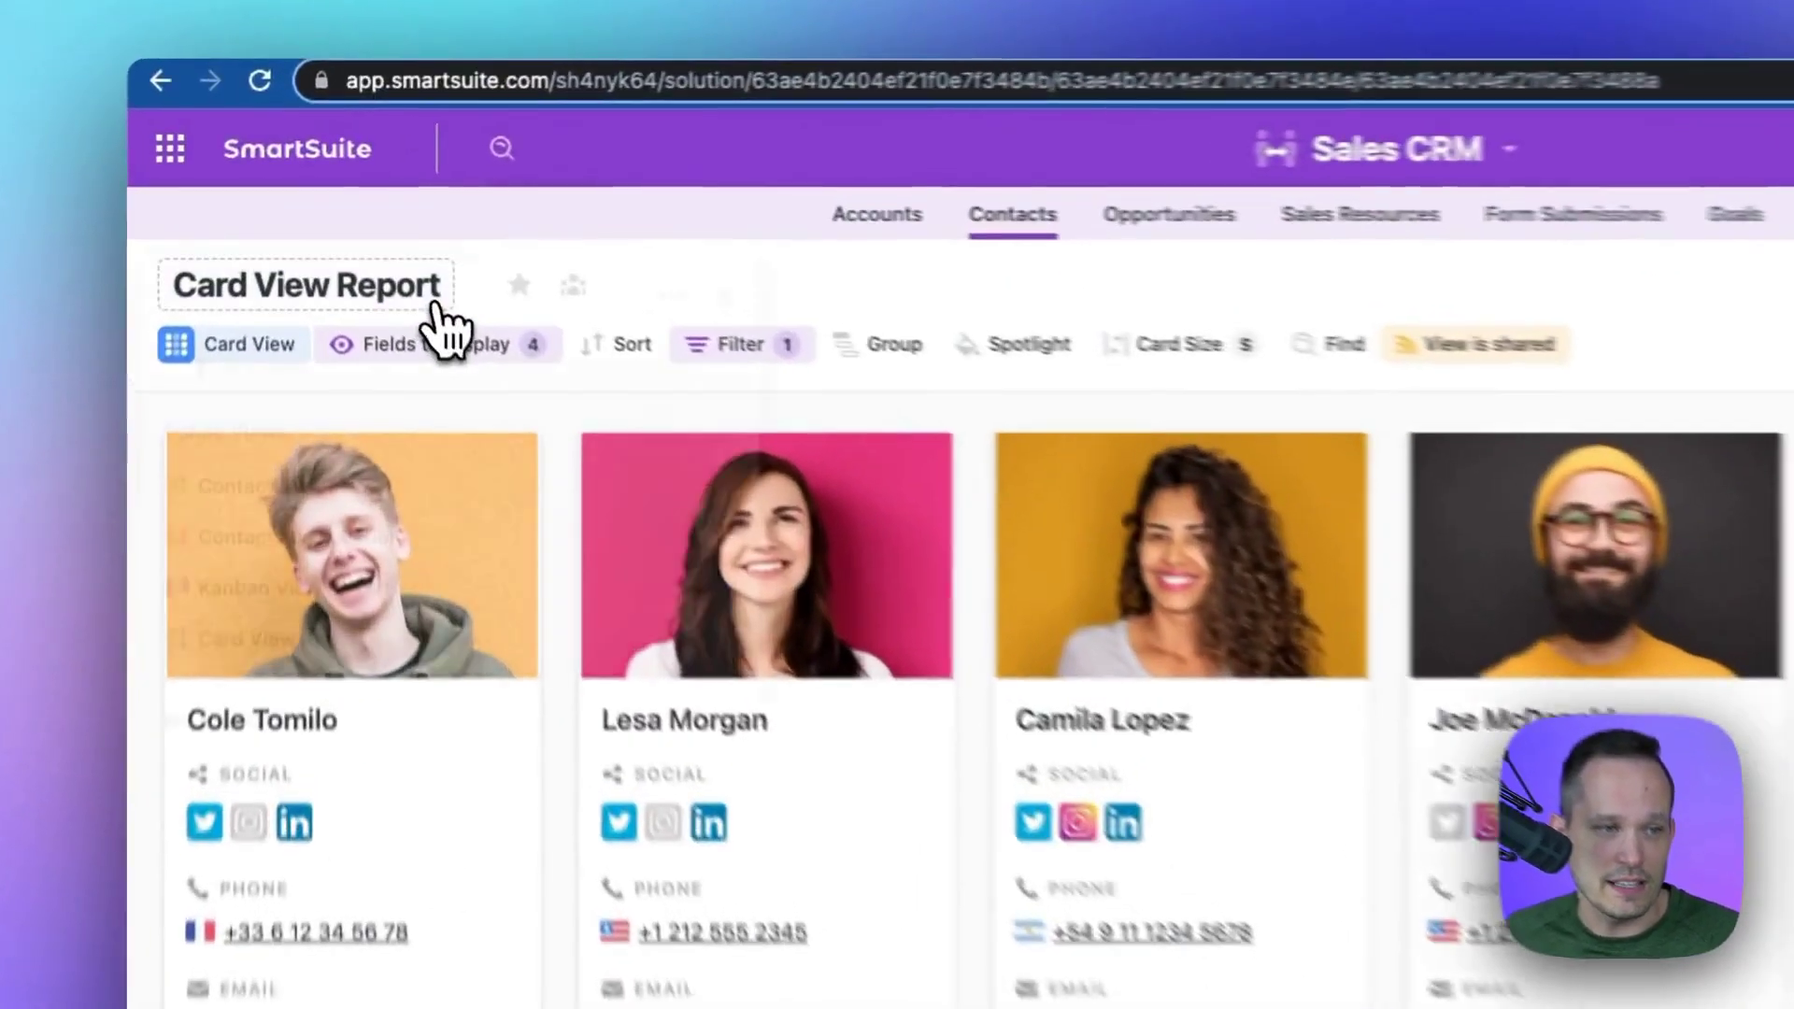
{"action": "left_click", "coordinate": [360, 237]}
{"action": "left_click", "coordinate": [294, 342]}
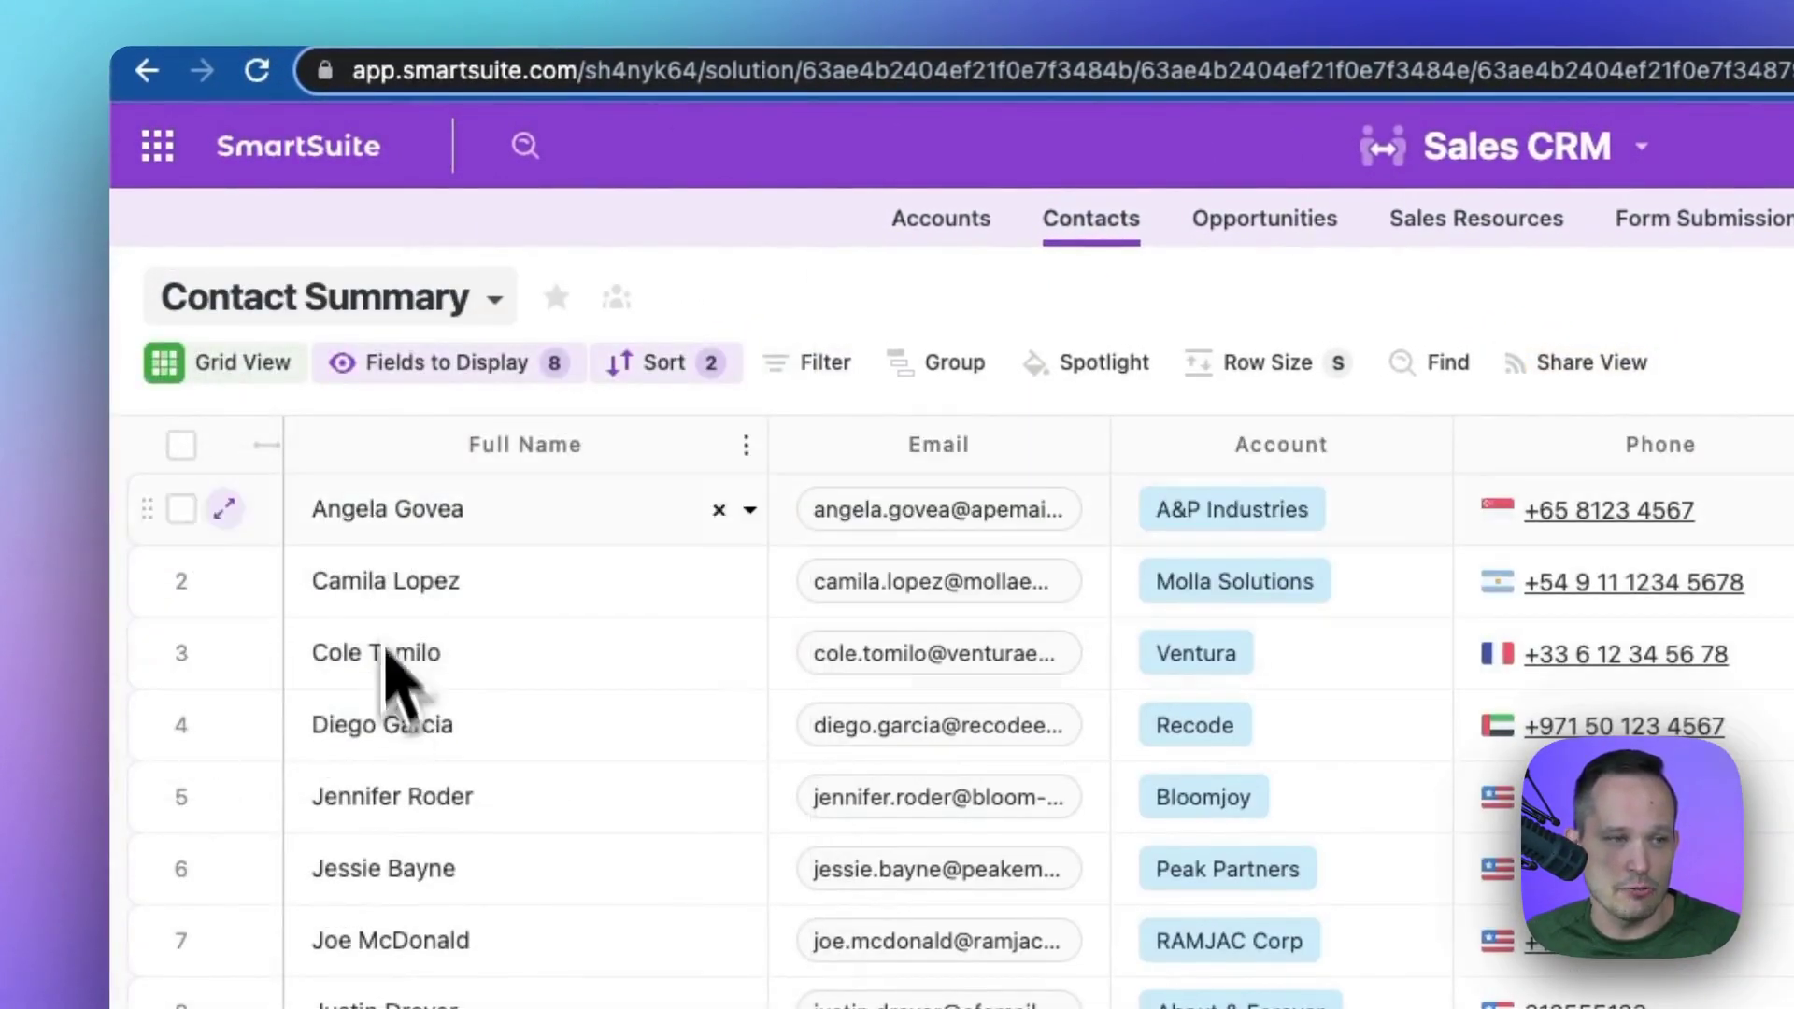
{"action": "left_click", "coordinate": [411, 303]}
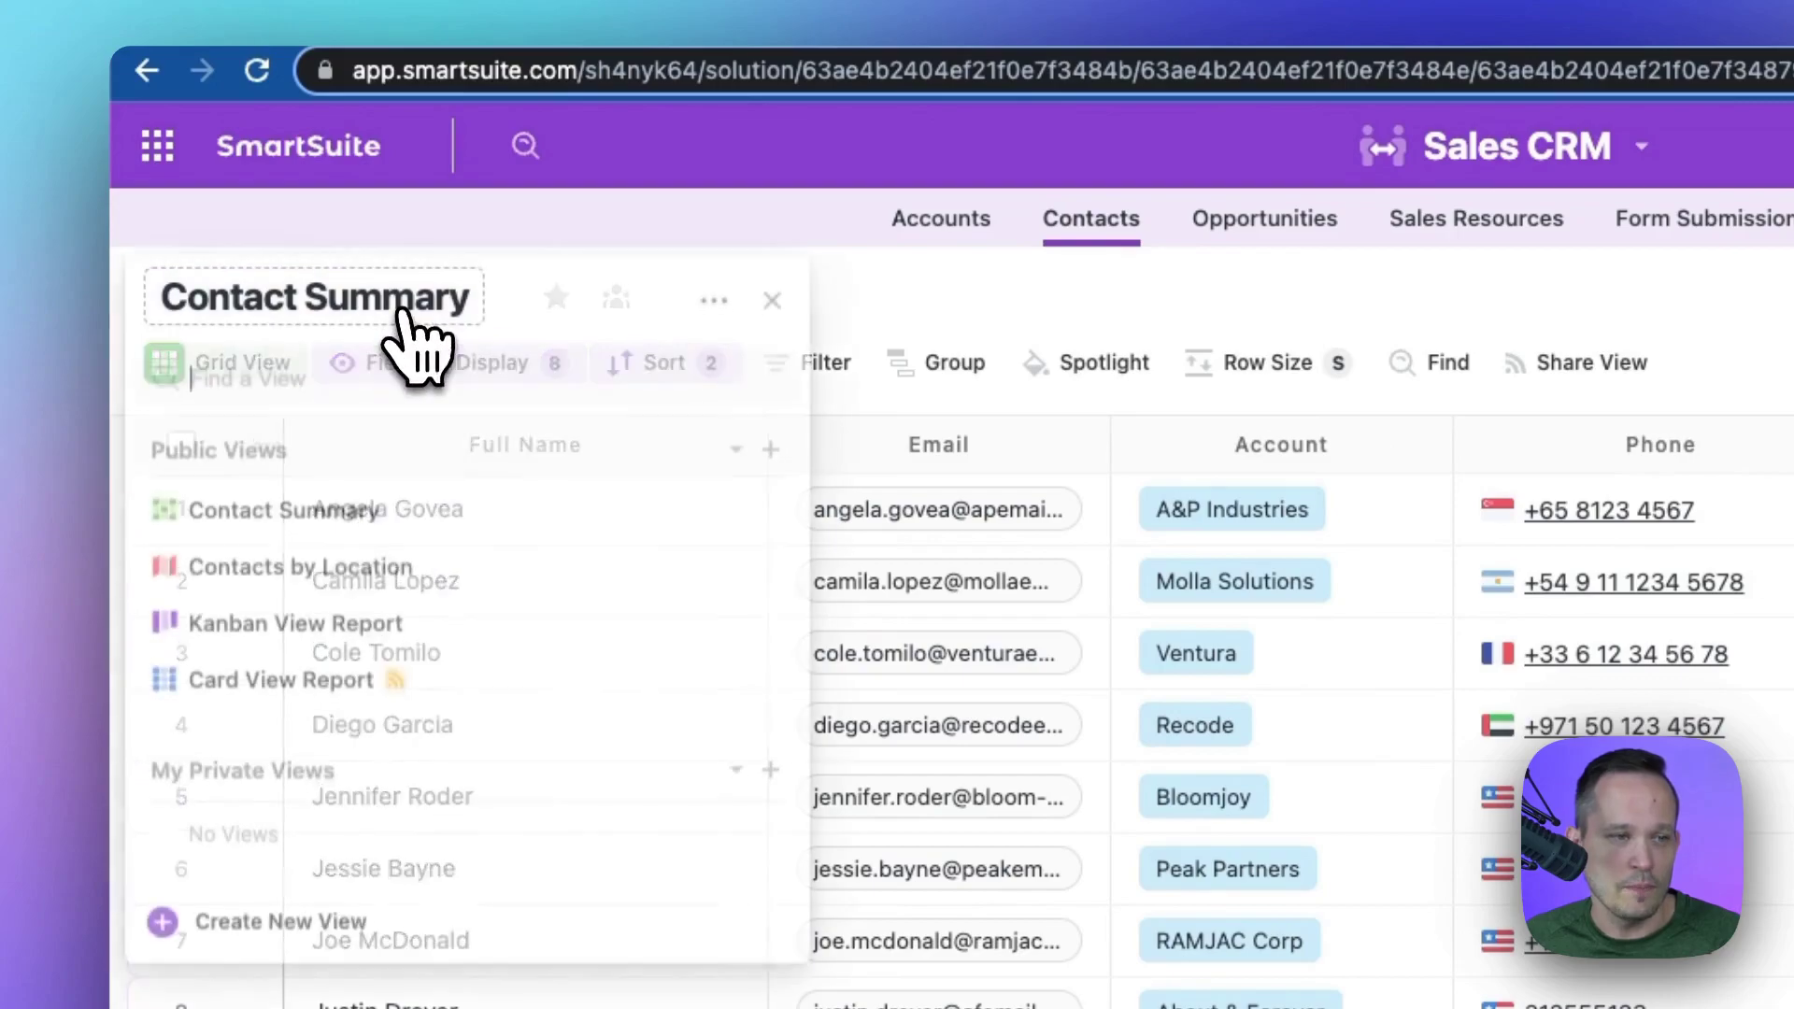
{"action": "left_click", "coordinate": [353, 572]}
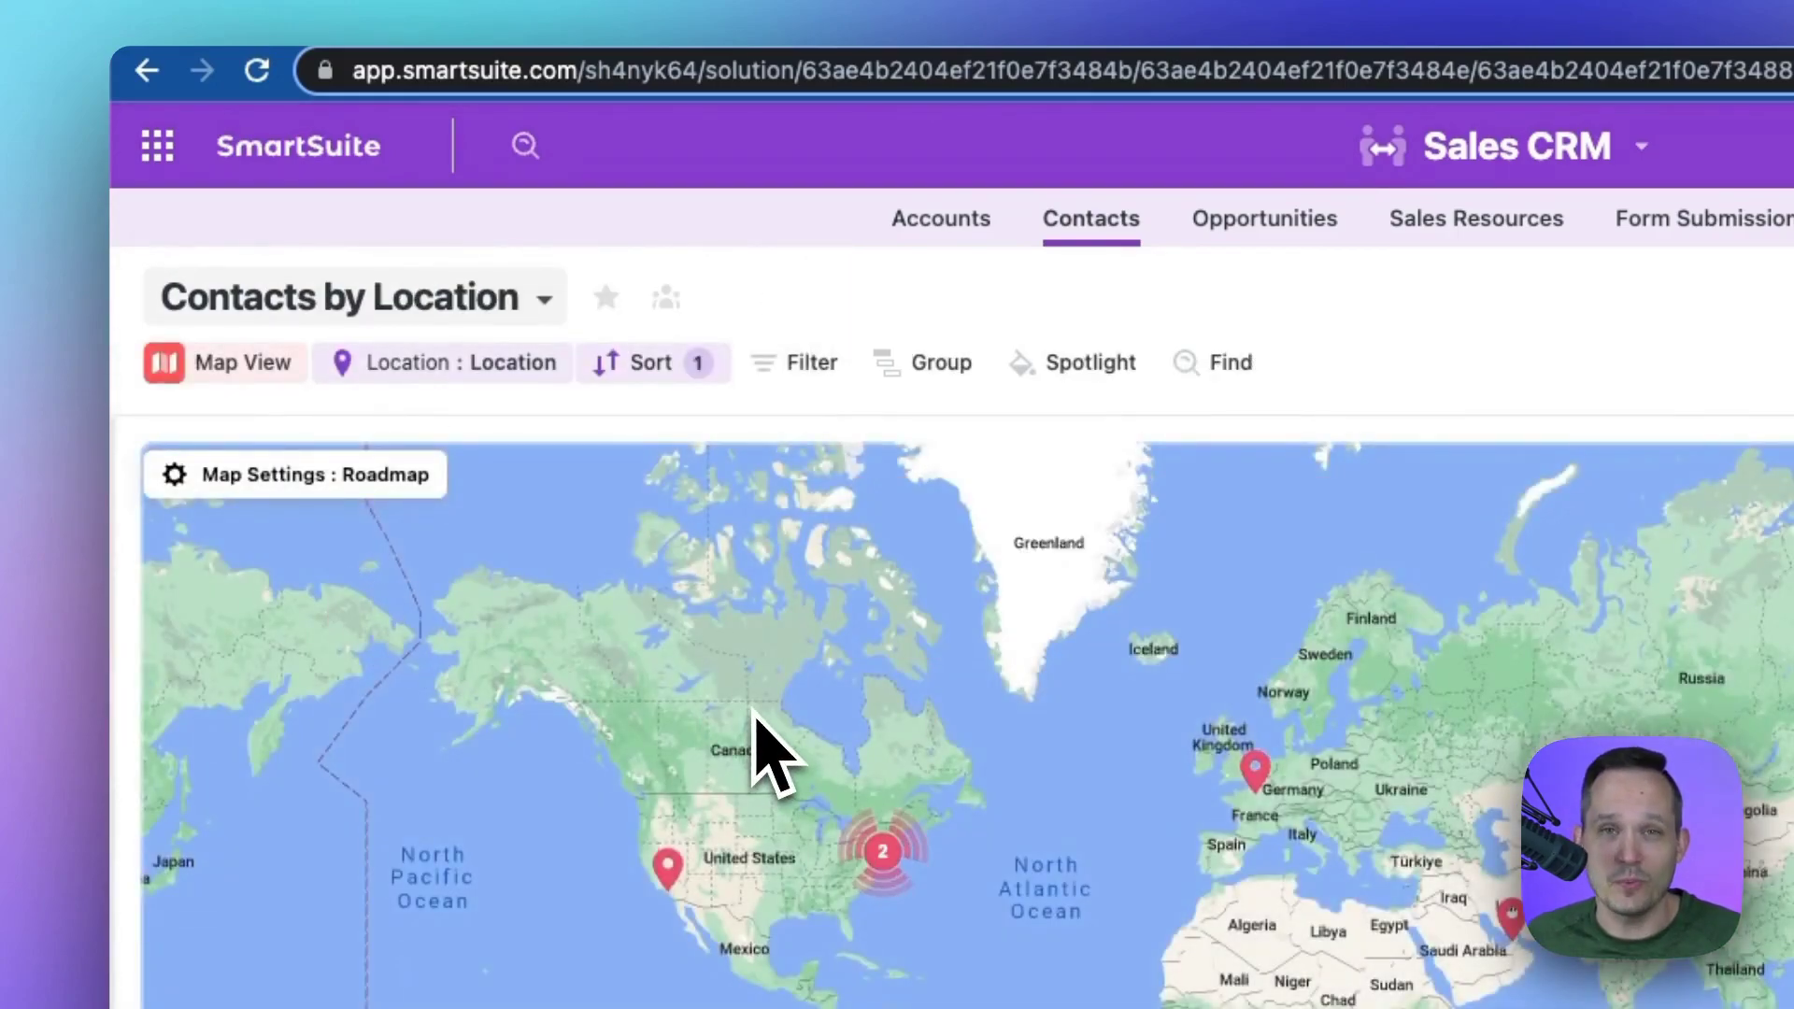
Open the view list panel from the Contacts by Location view title
{"action": "left_click", "coordinate": [528, 313]}
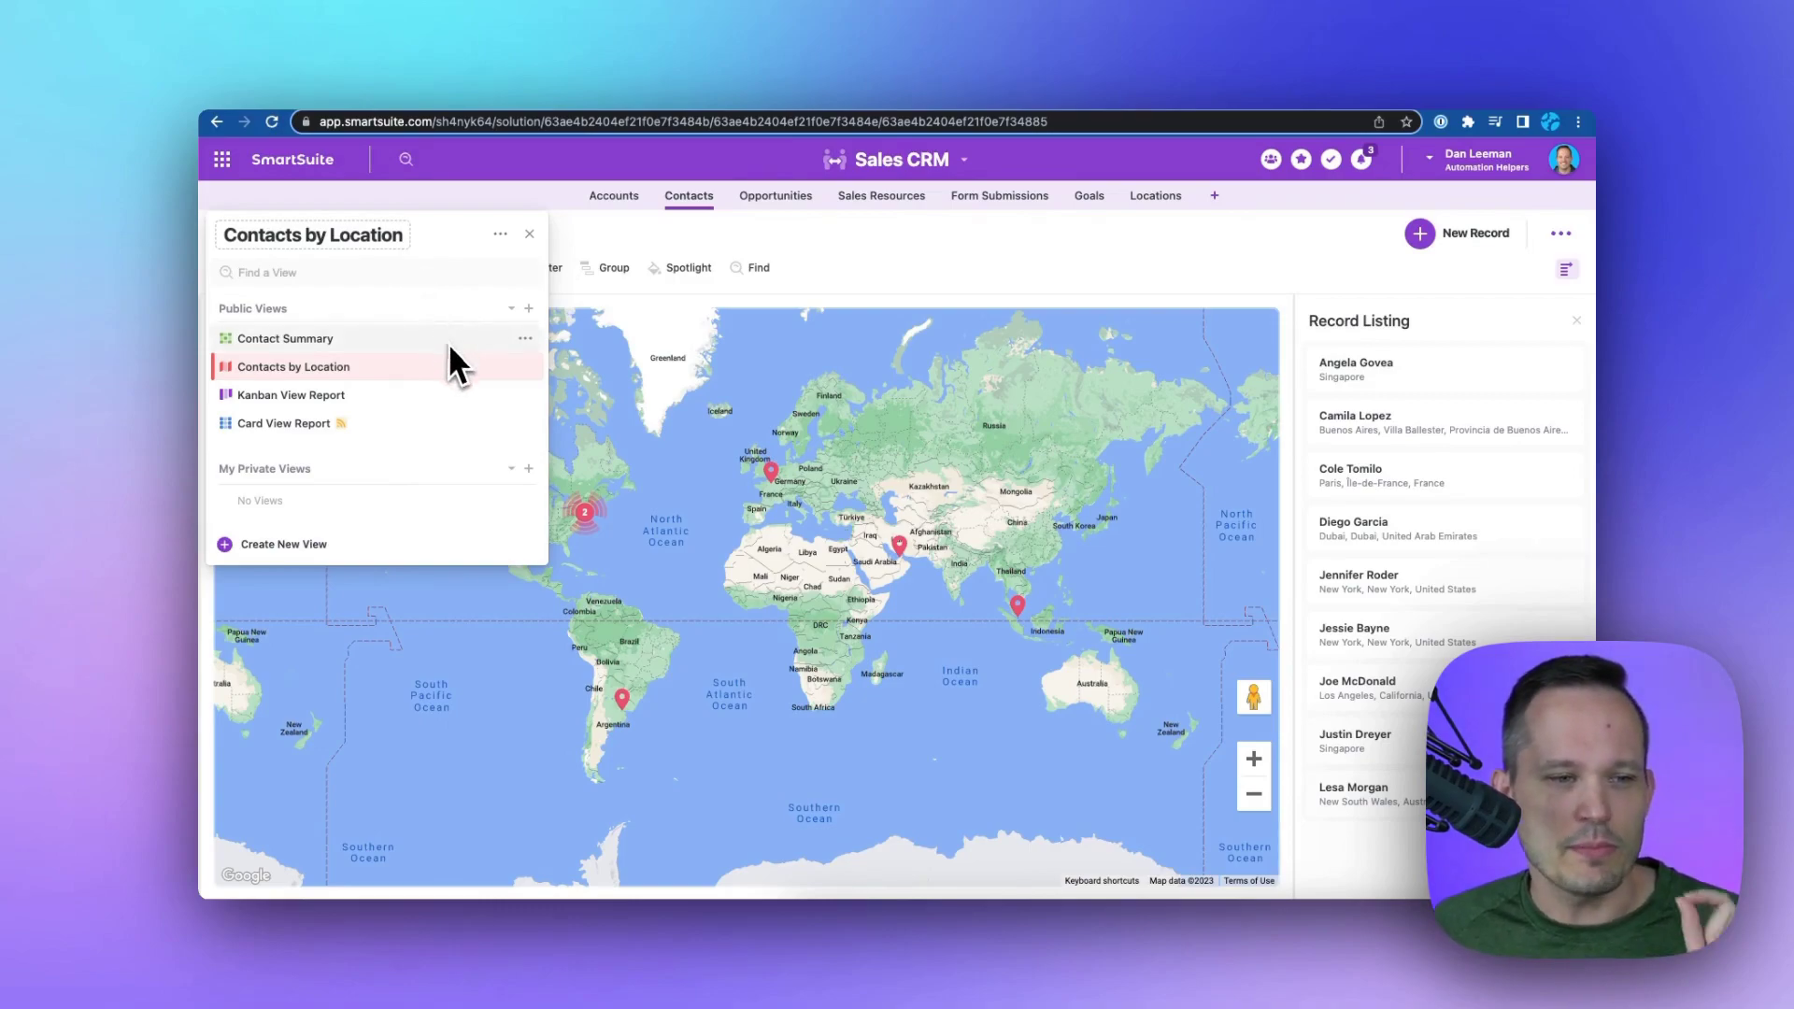
Add a new public Form view called 'Contact Form' under Public Views
{"action": "mouse_move", "coordinate": [452, 351]}
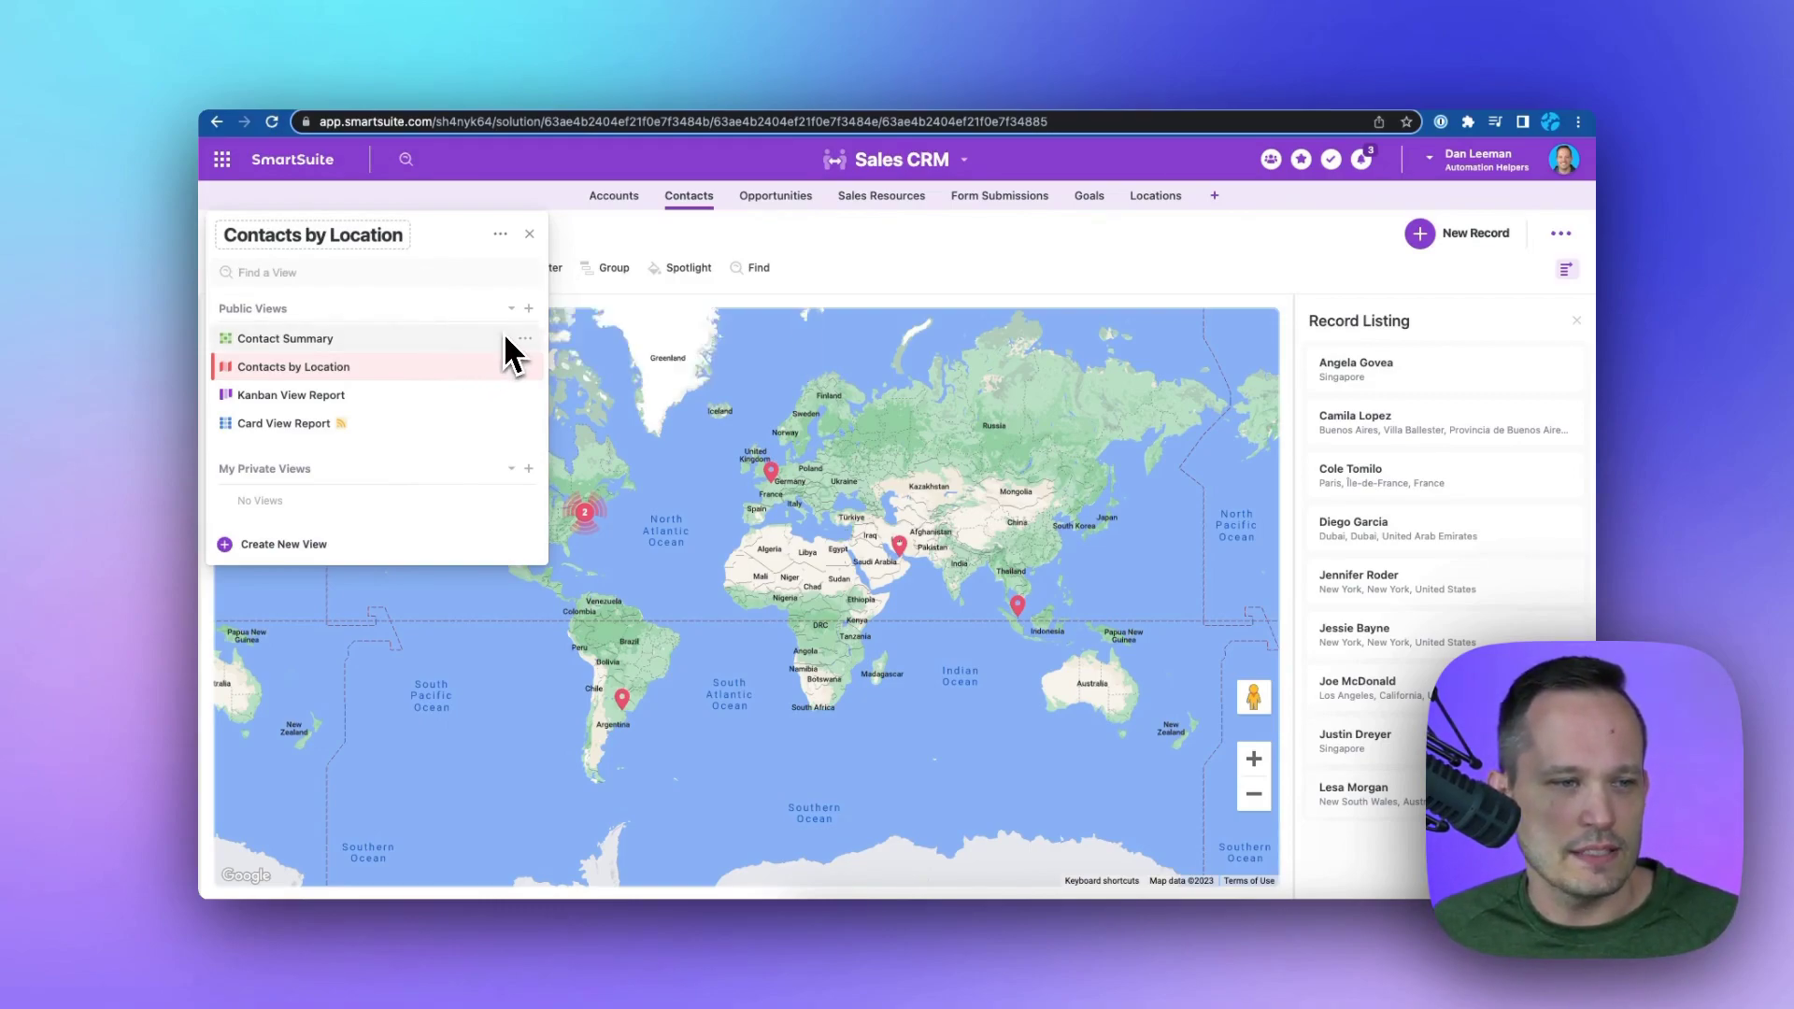
{"action": "left_click", "coordinate": [527, 308]}
{"action": "left_click", "coordinate": [528, 468]}
{"action": "left_click", "coordinate": [529, 313]}
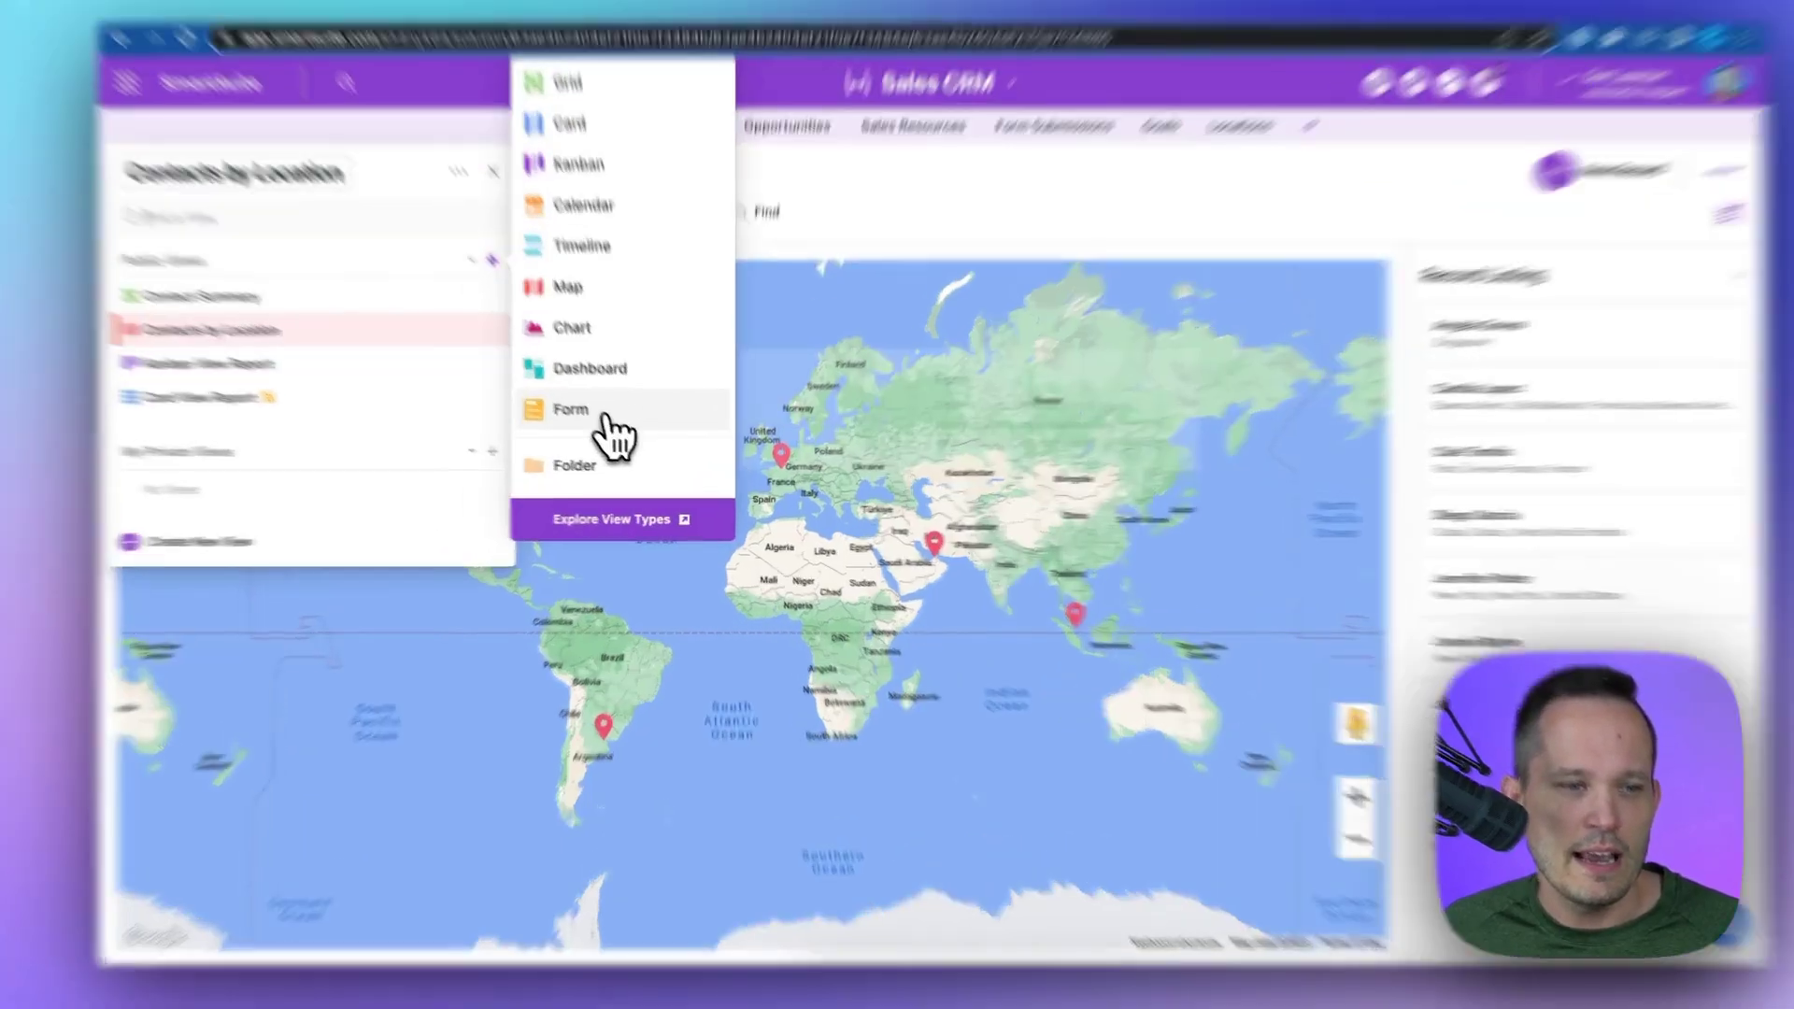
{"action": "left_click", "coordinate": [607, 419]}
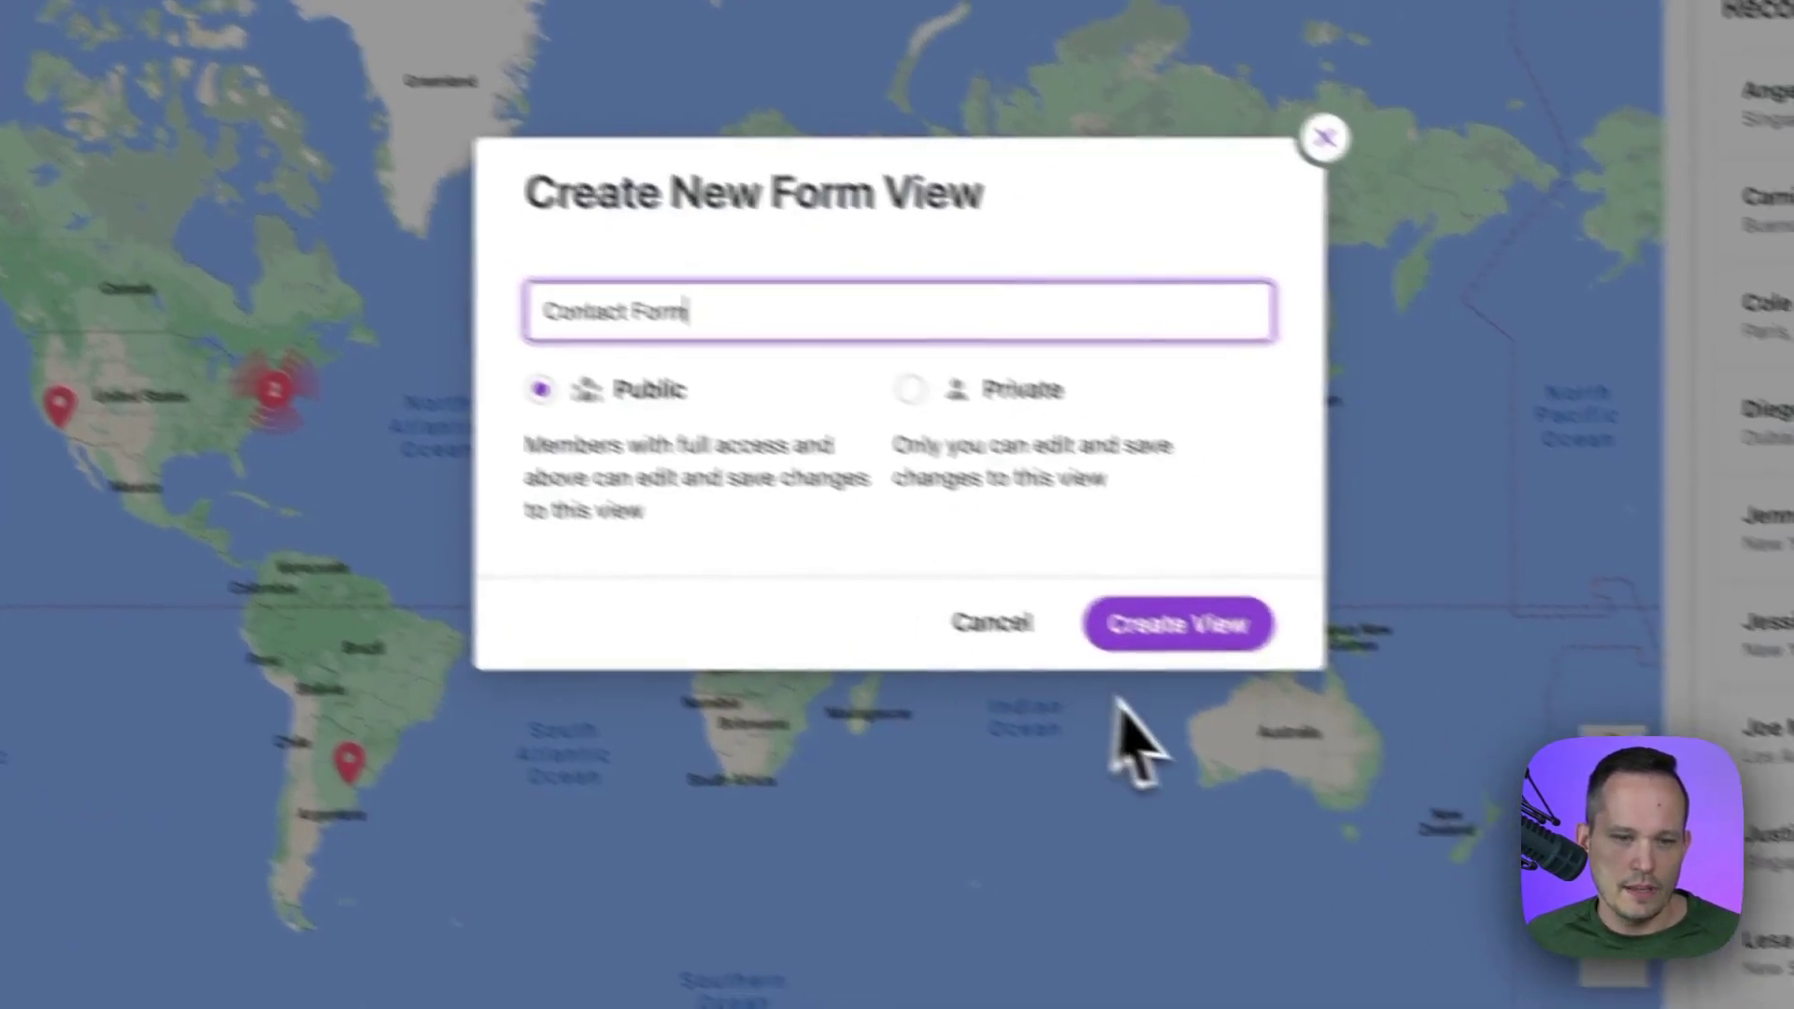
{"action": "left_click", "coordinate": [1355, 697]}
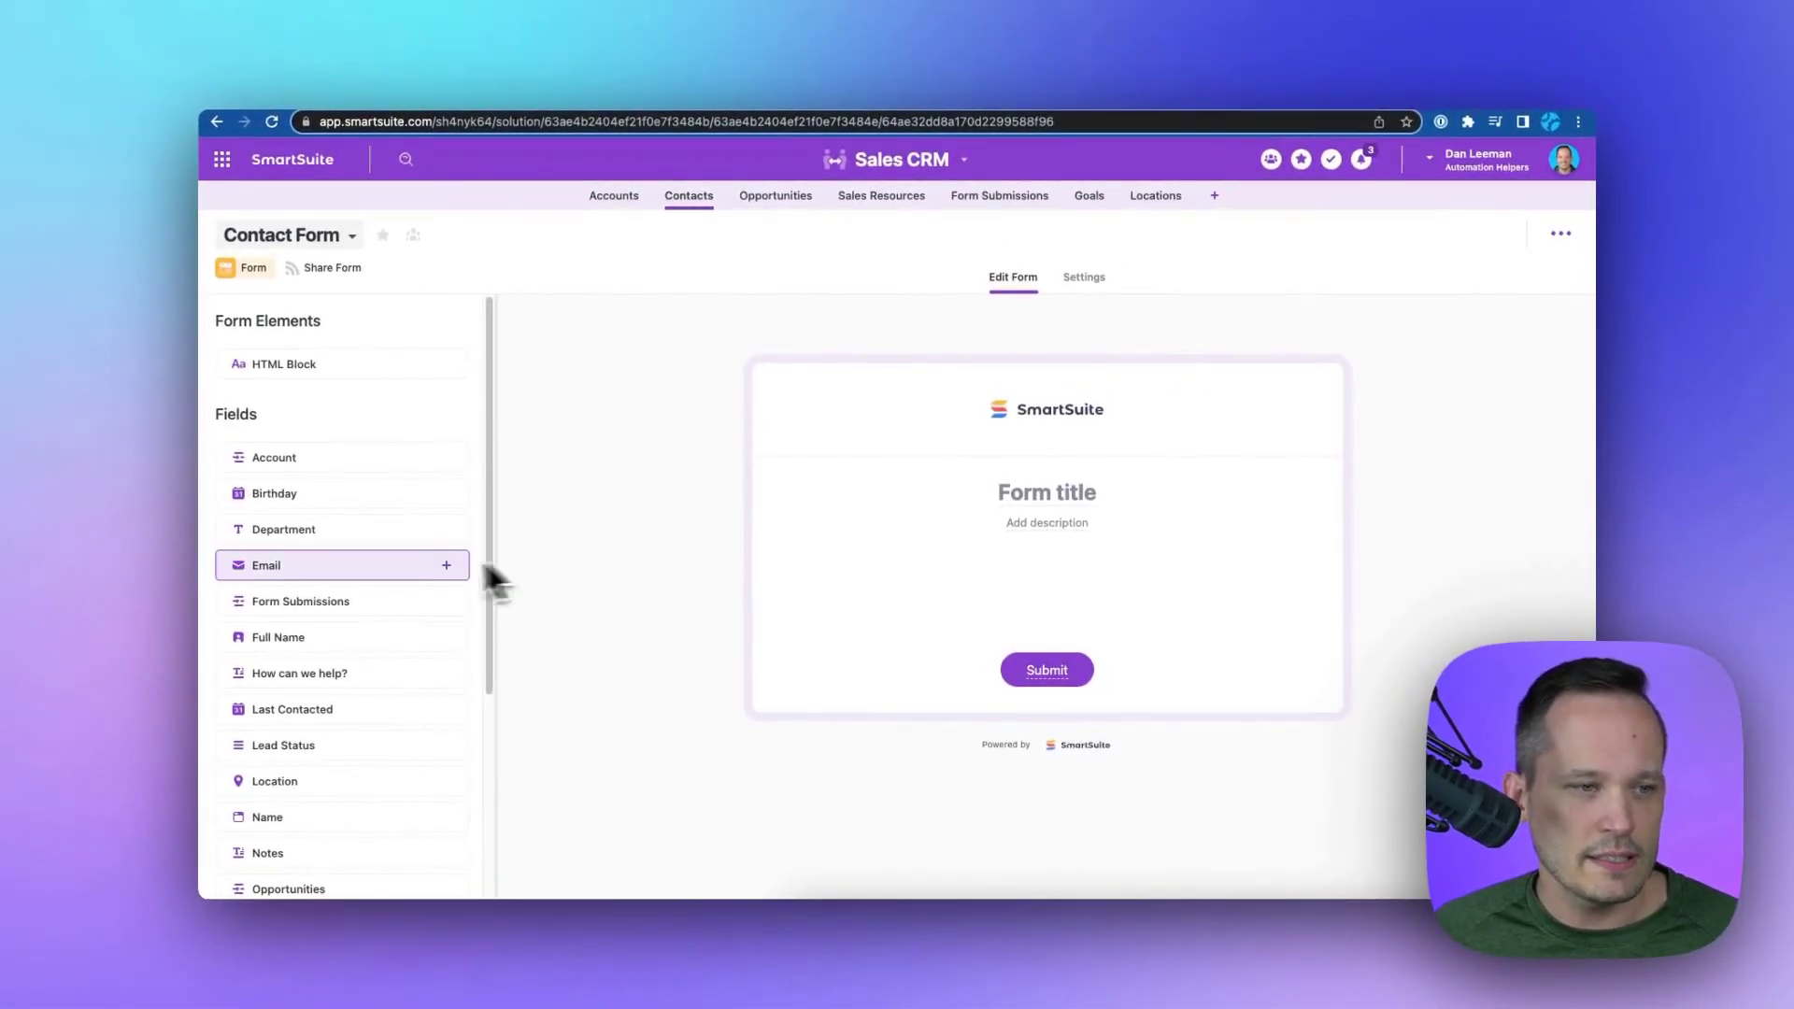
Drag the Email field from the Fields sidebar onto the form
{"action": "scroll", "coordinate": [416, 580], "scroll_direction": "down", "scroll_amount": 5}
{"action": "scroll", "coordinate": [406, 557], "scroll_direction": "up", "scroll_amount": 5}
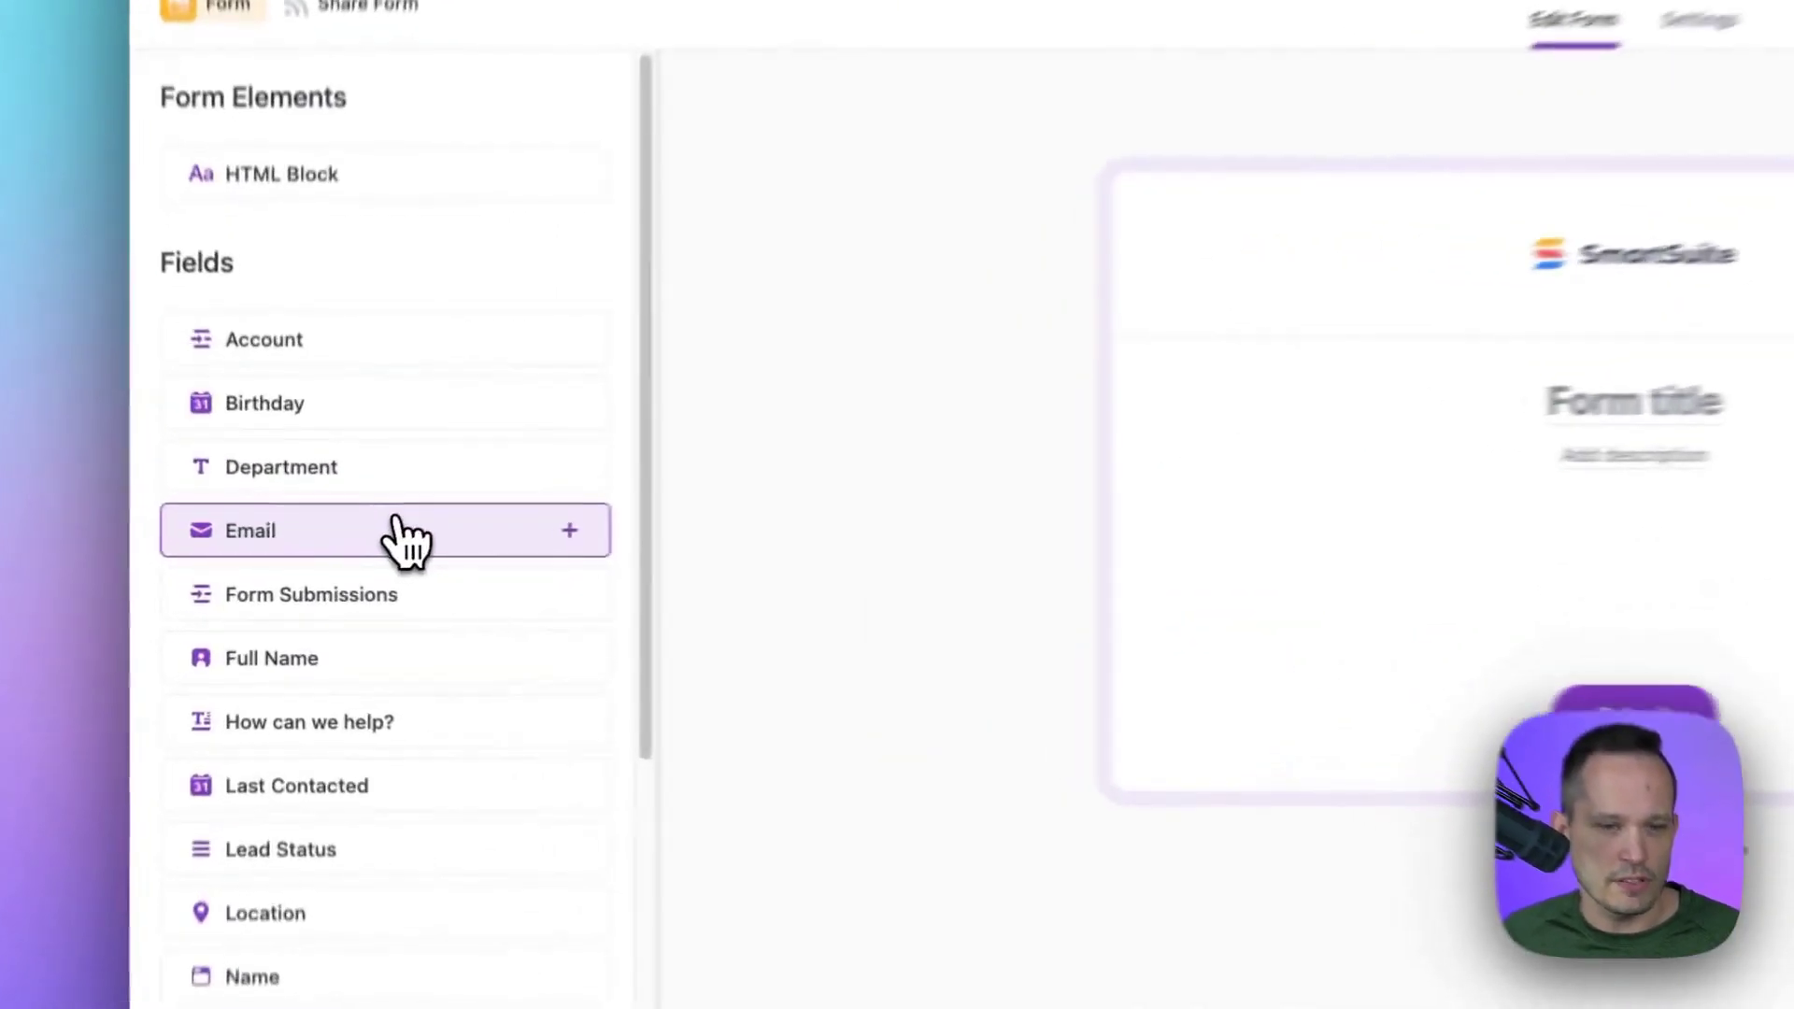
{"action": "left_click_drag", "start_coordinate": [362, 570], "coordinate": [1022, 612]}
{"action": "left_click_drag", "start_coordinate": [1353, 570], "coordinate": [1364, 579]}
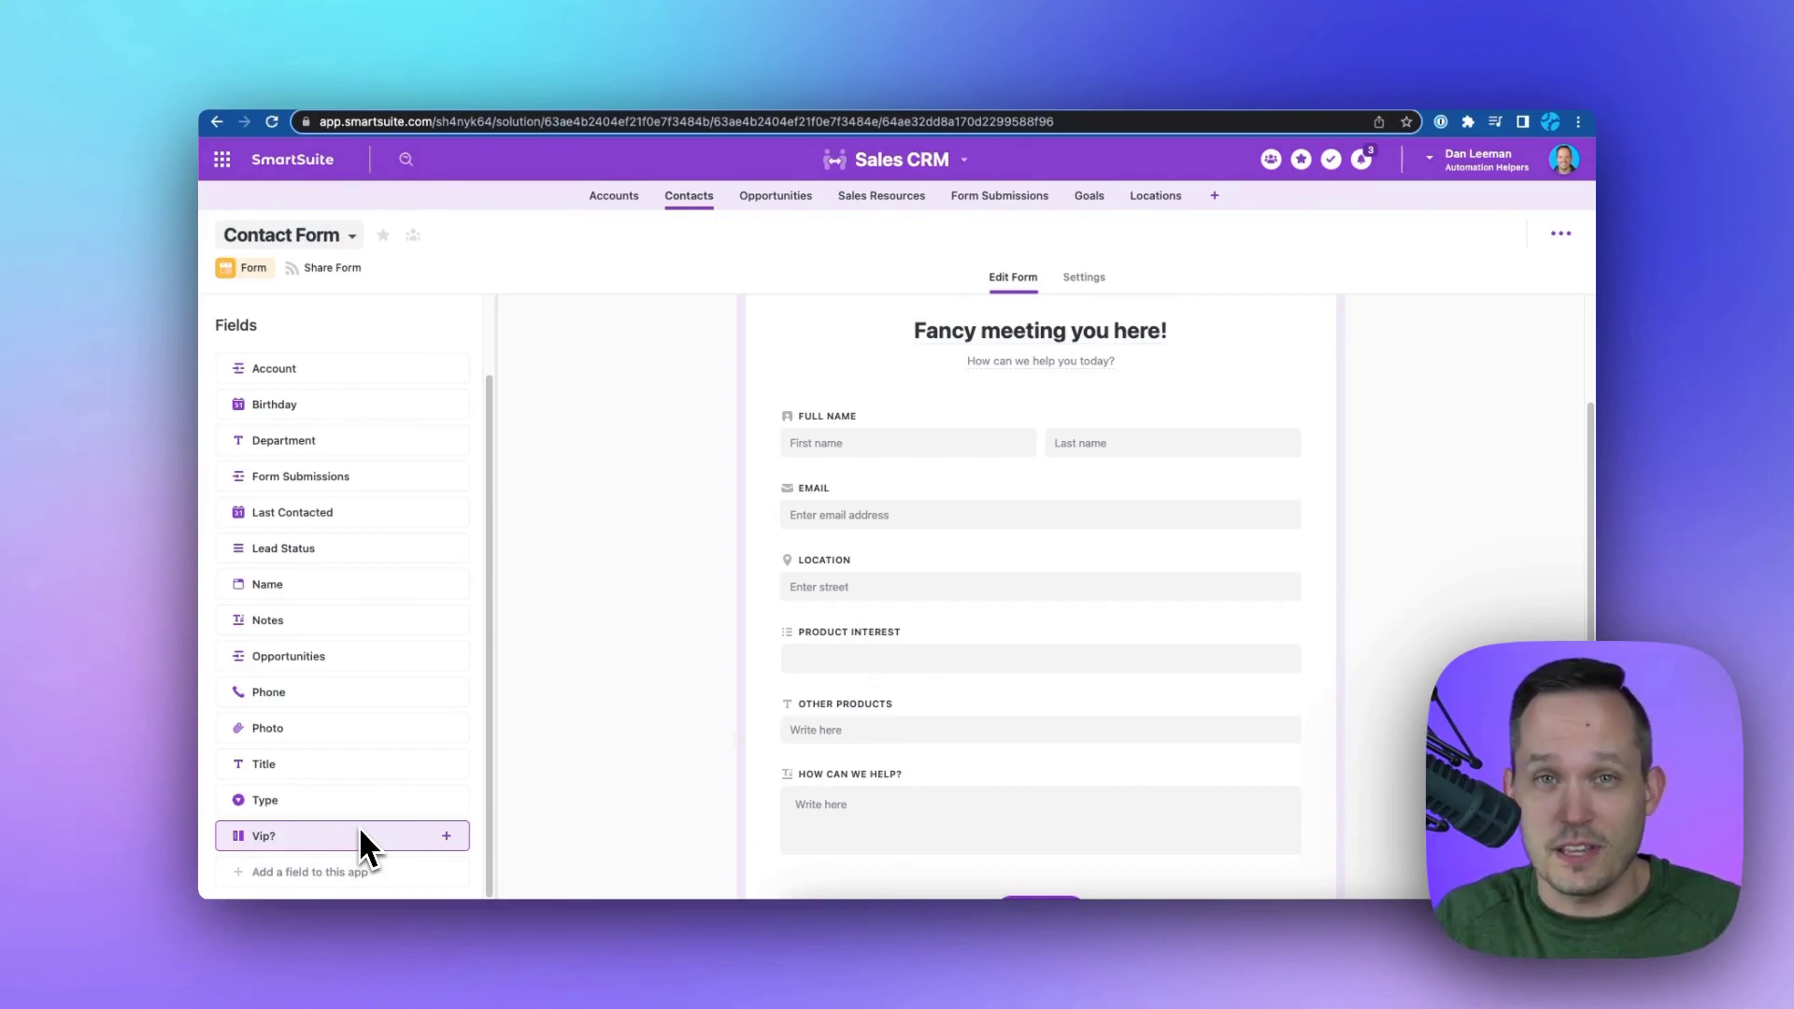
Browse the field types under 'Add a field to this app' and close it without adding one
{"action": "left_click", "coordinate": [318, 873]}
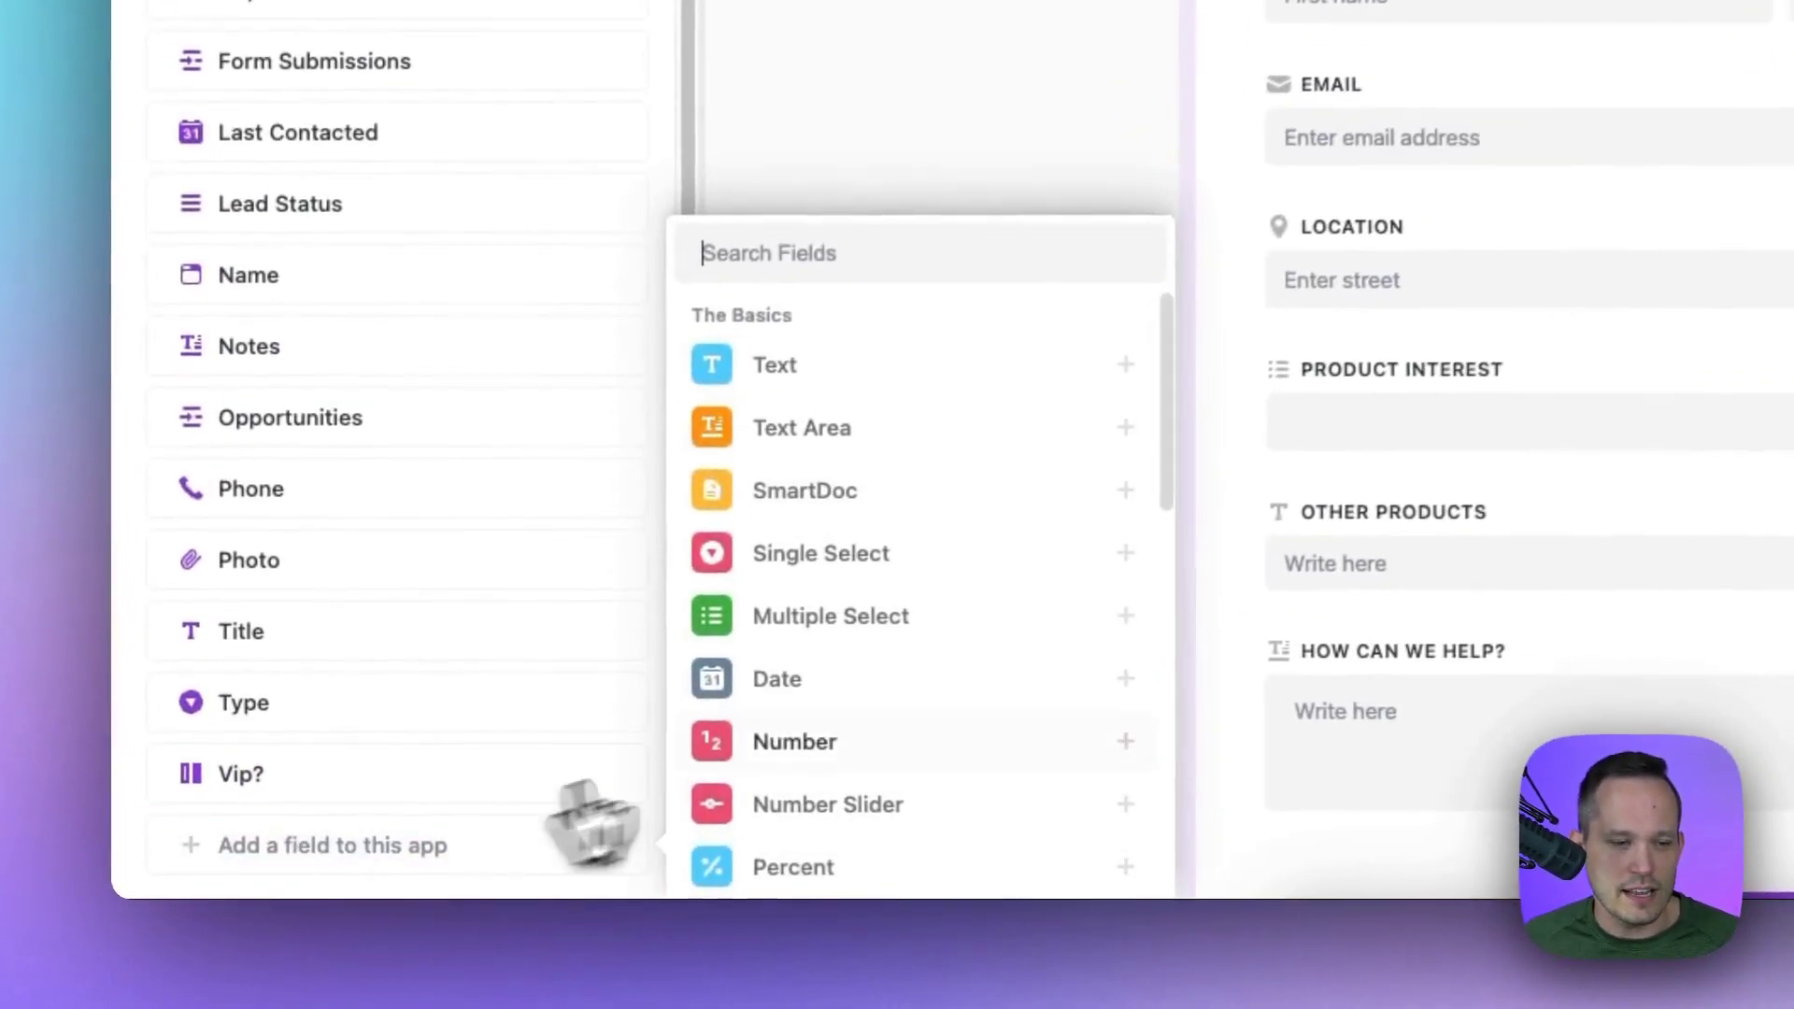
{"action": "scroll", "coordinate": [860, 641], "scroll_direction": "down", "scroll_amount": 5}
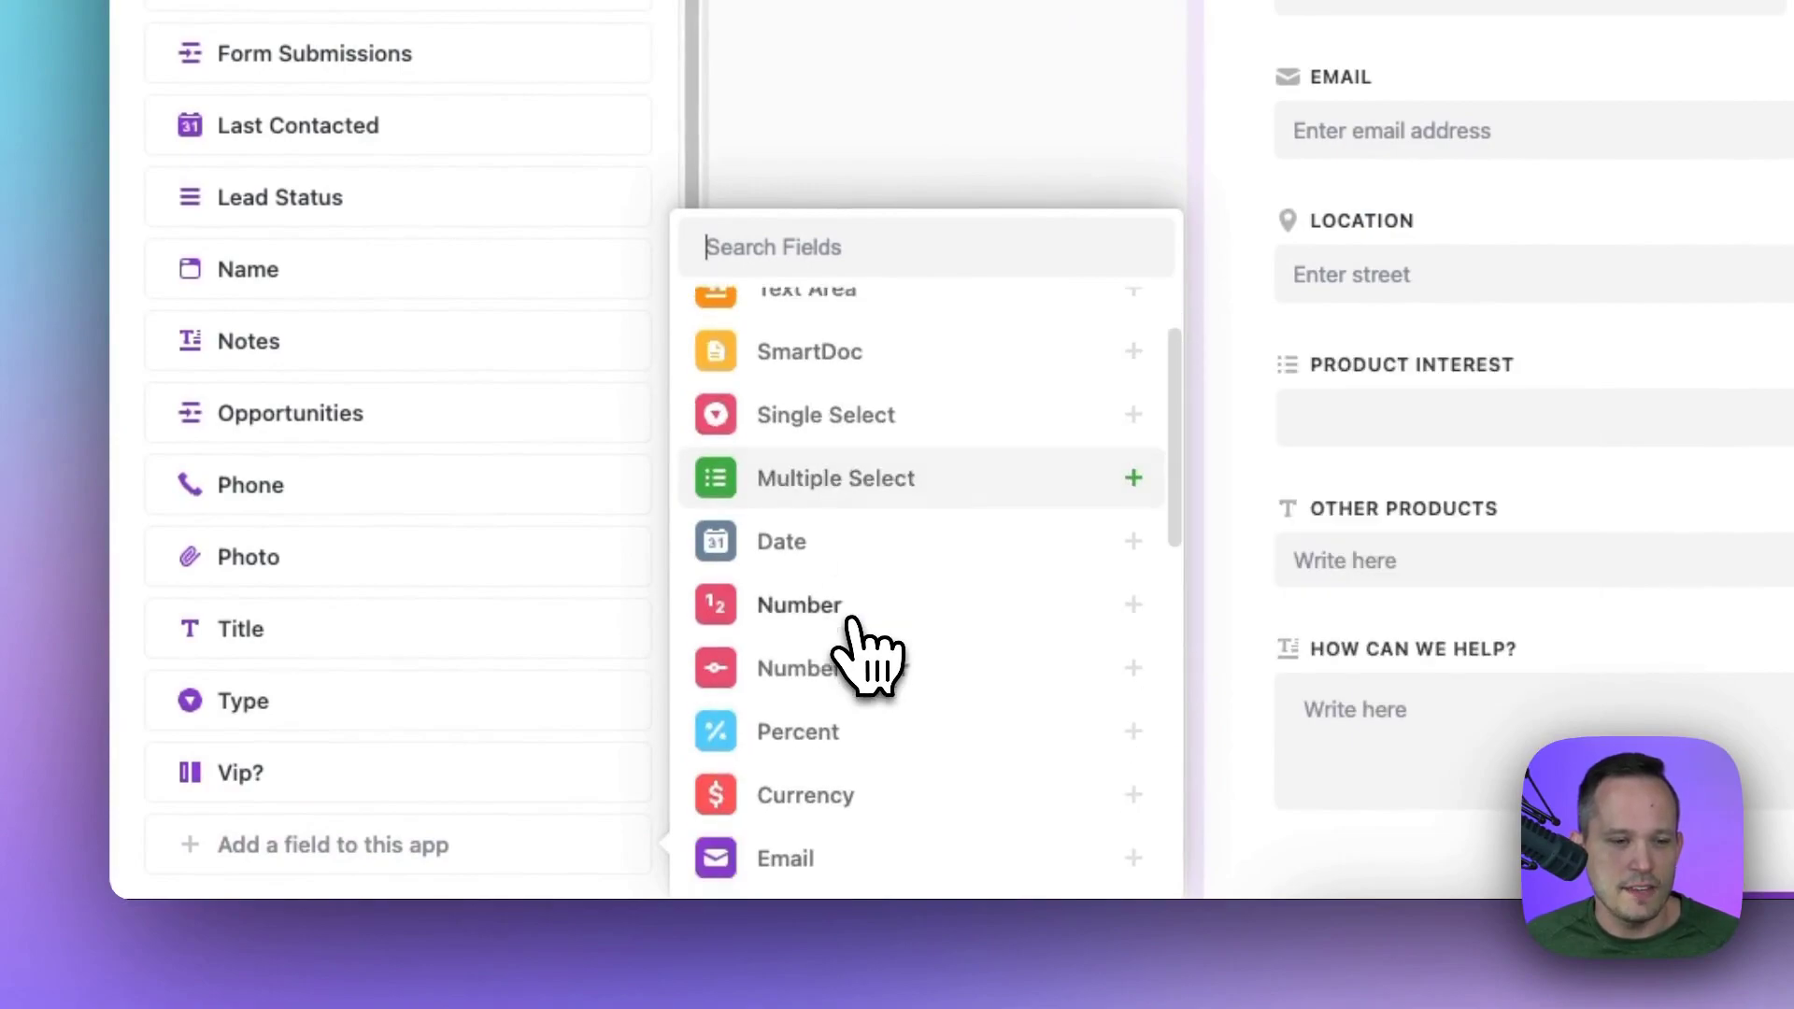
{"action": "scroll", "coordinate": [855, 624], "scroll_direction": "down", "scroll_amount": 5}
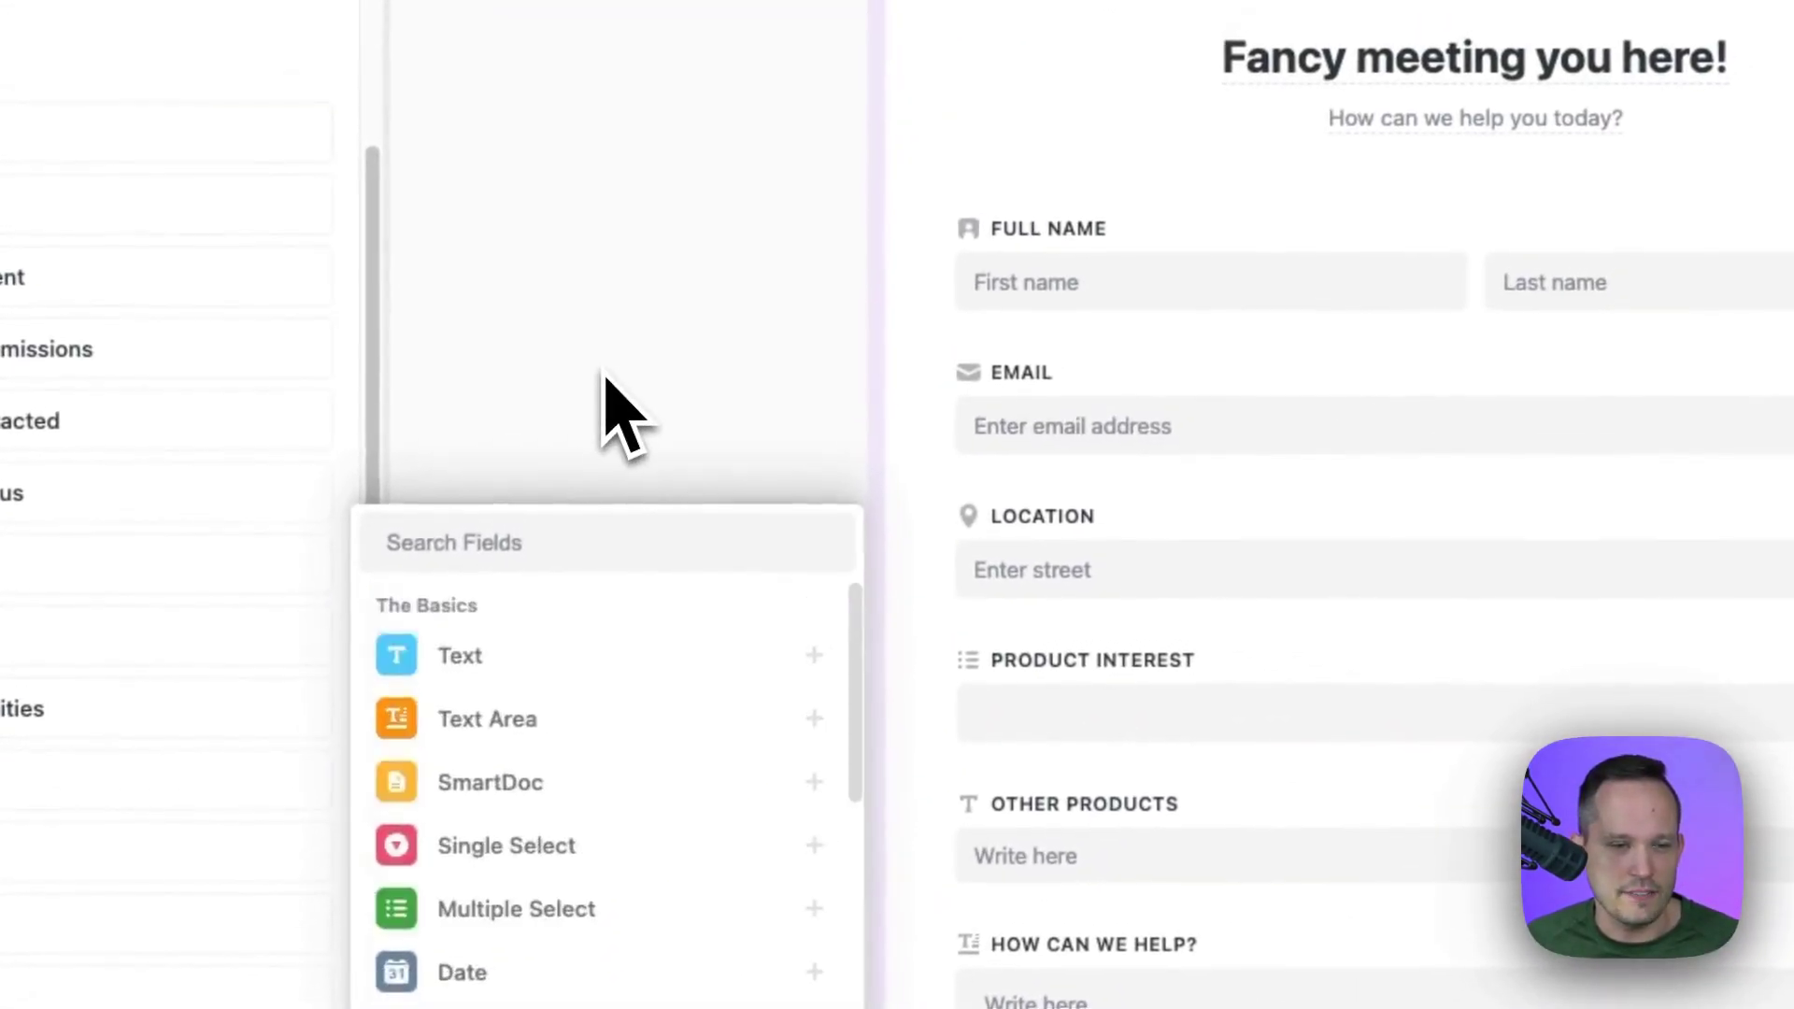
{"action": "left_click", "coordinate": [602, 385]}
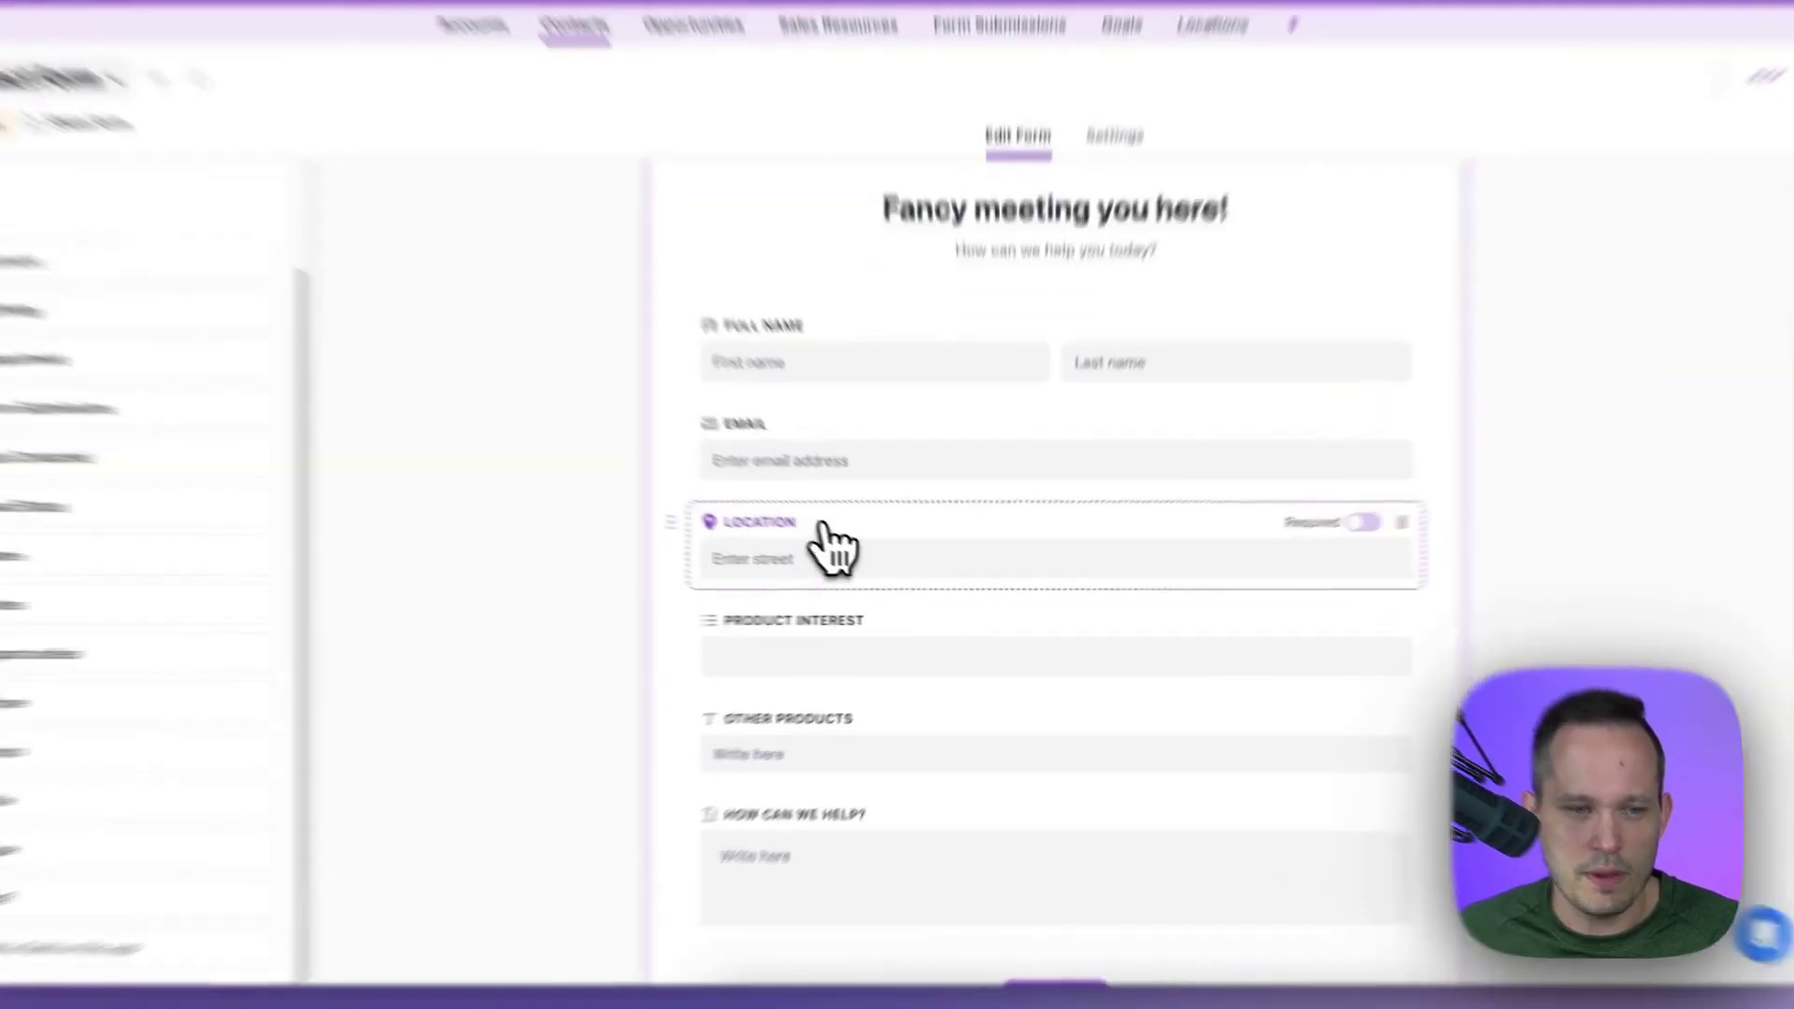
Relabel the form's Location field as 'Address'
{"action": "left_click", "coordinate": [871, 565]}
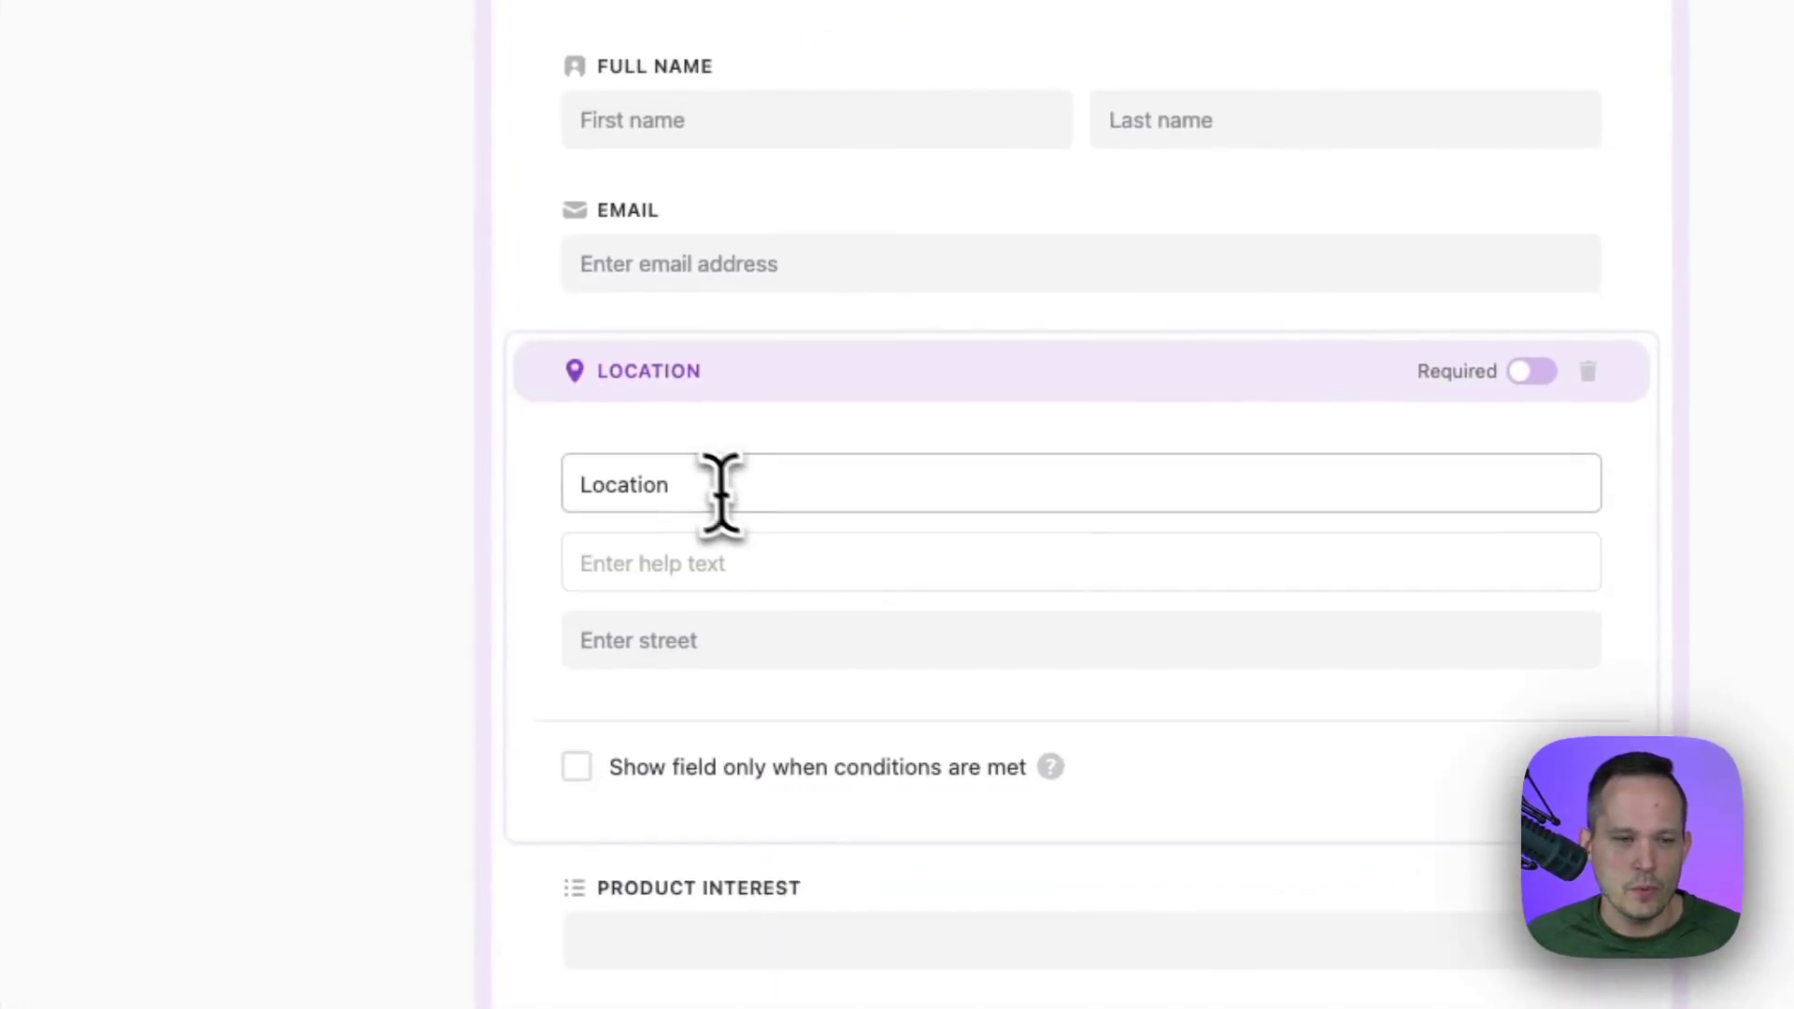
{"action": "double_click", "coordinate": [703, 483]}
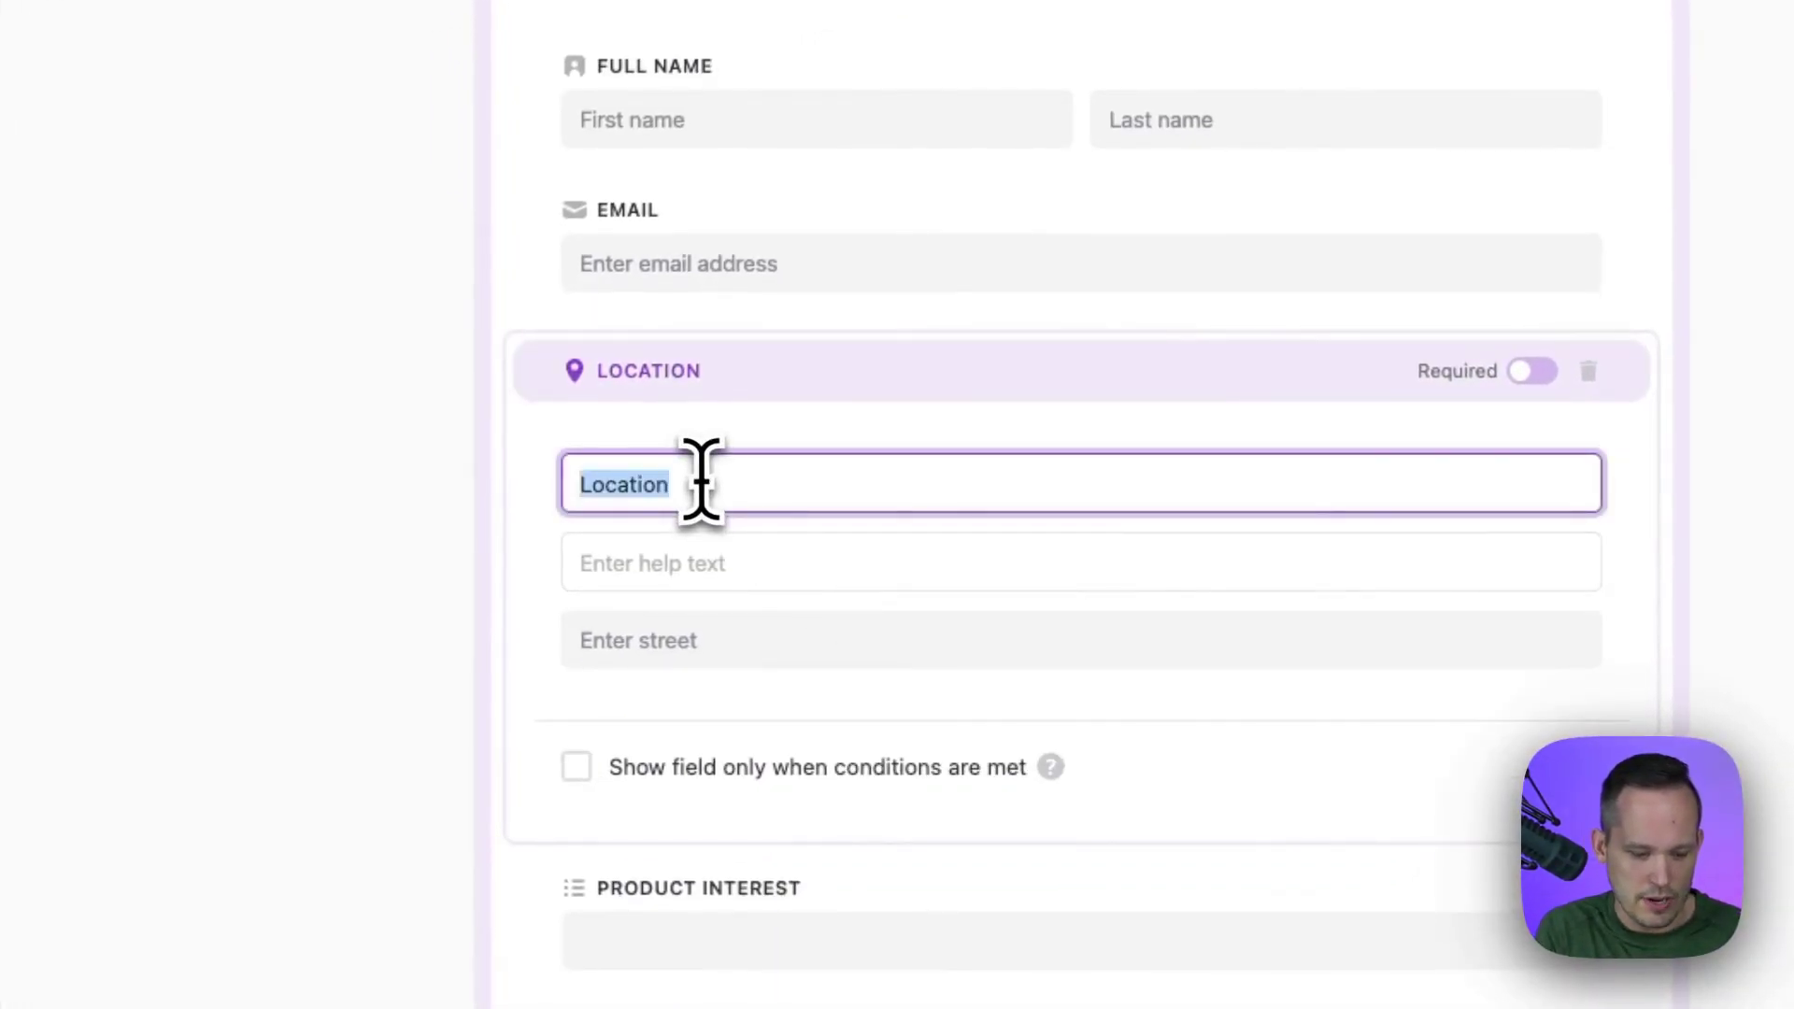
{"action": "type", "text": "Address"}
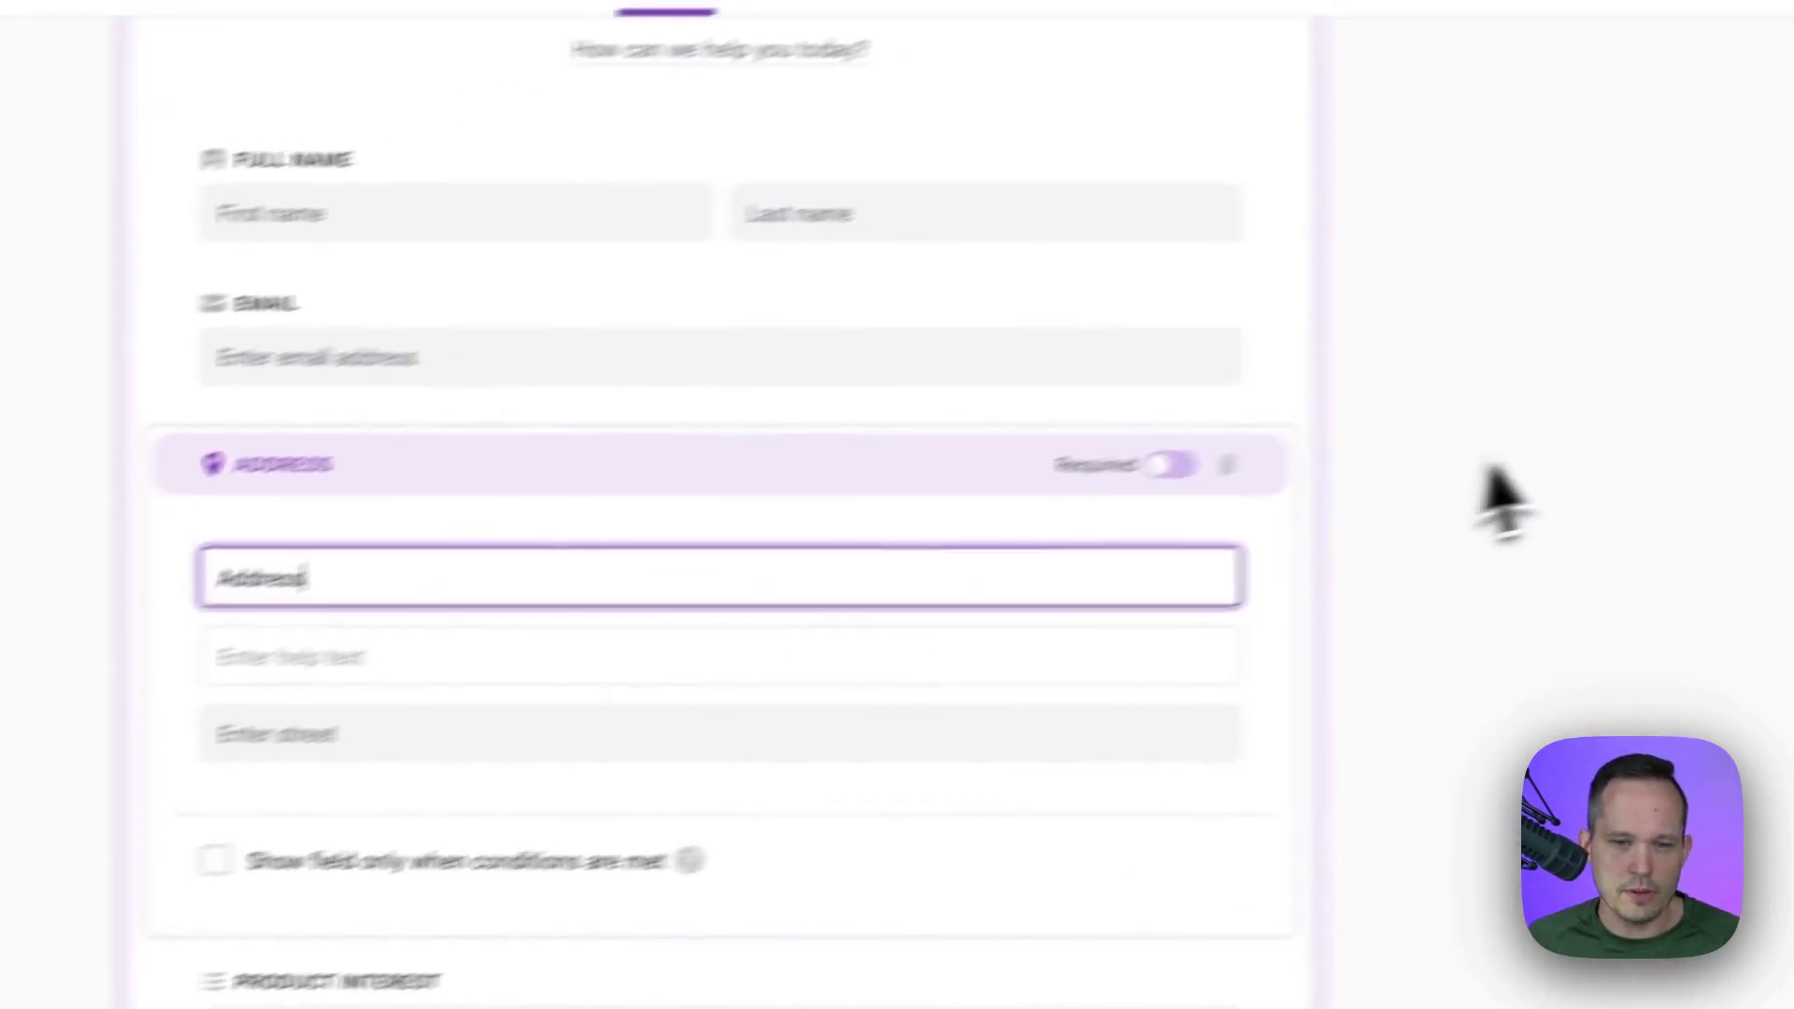
{"action": "left_click", "coordinate": [1786, 434]}
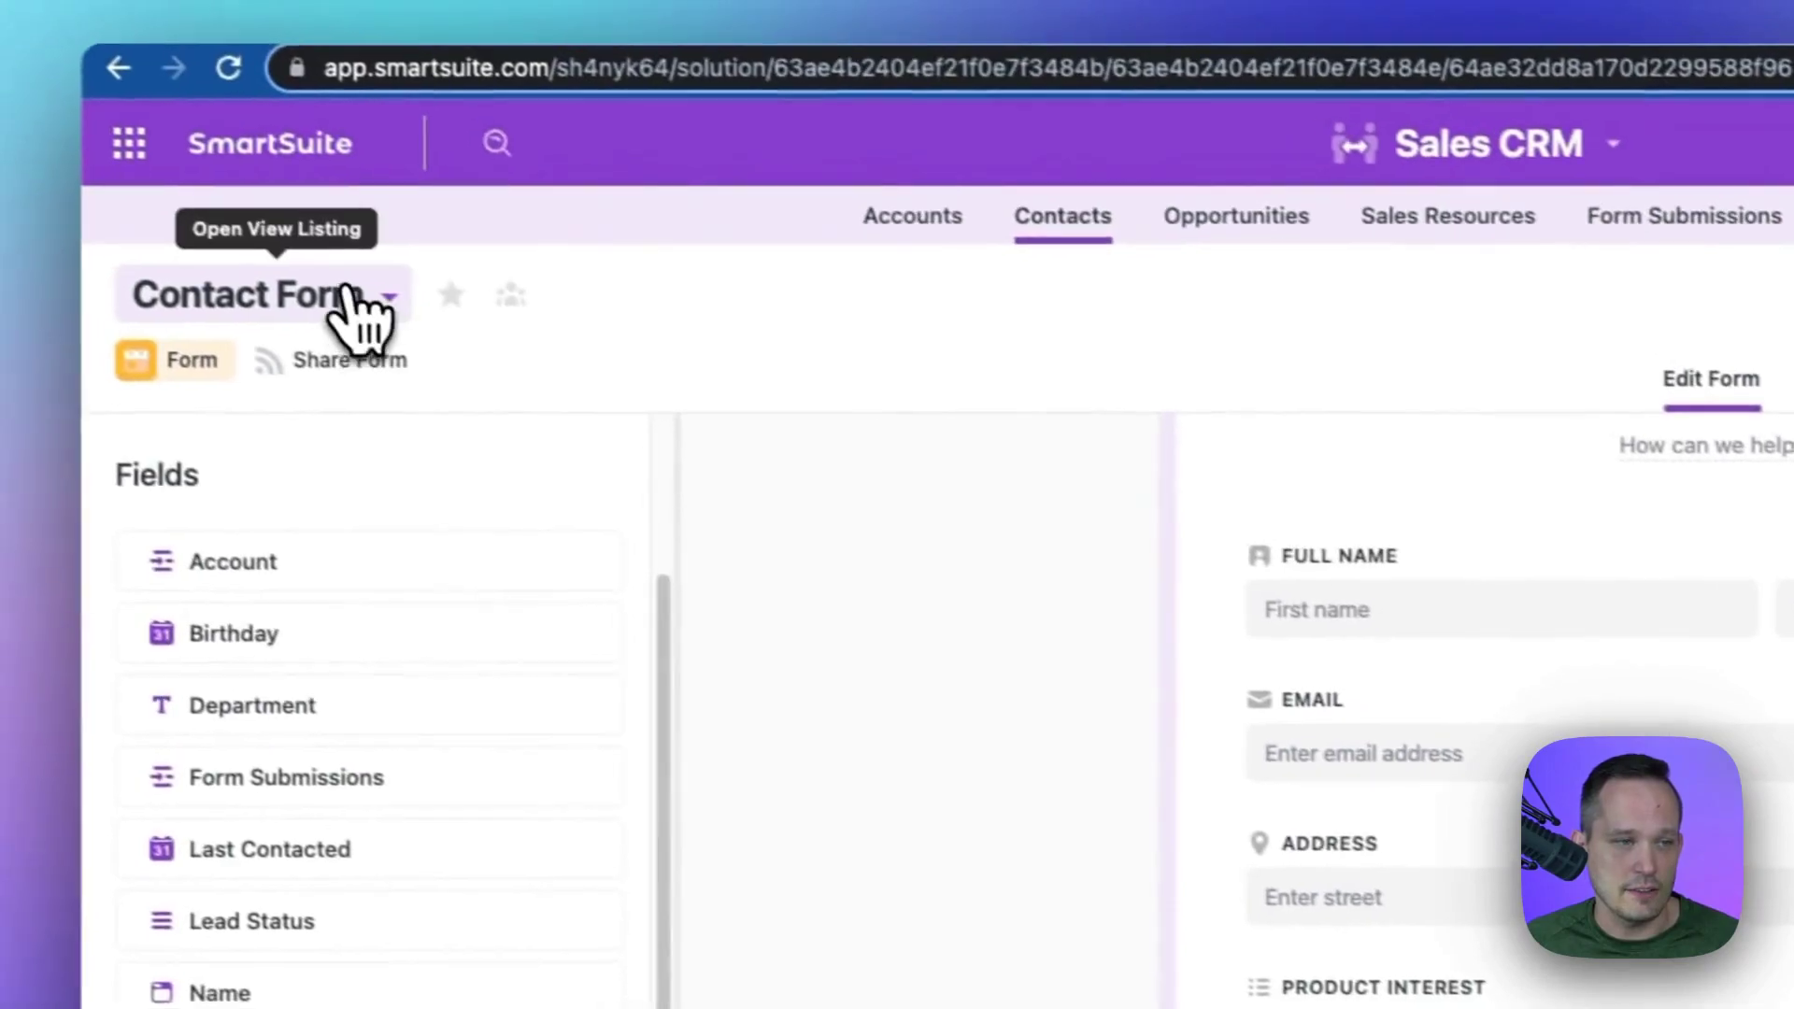
Check the Contact Summary grid, then return to the Contact Form view
{"action": "left_click", "coordinate": [348, 312]}
{"action": "left_click", "coordinate": [332, 511]}
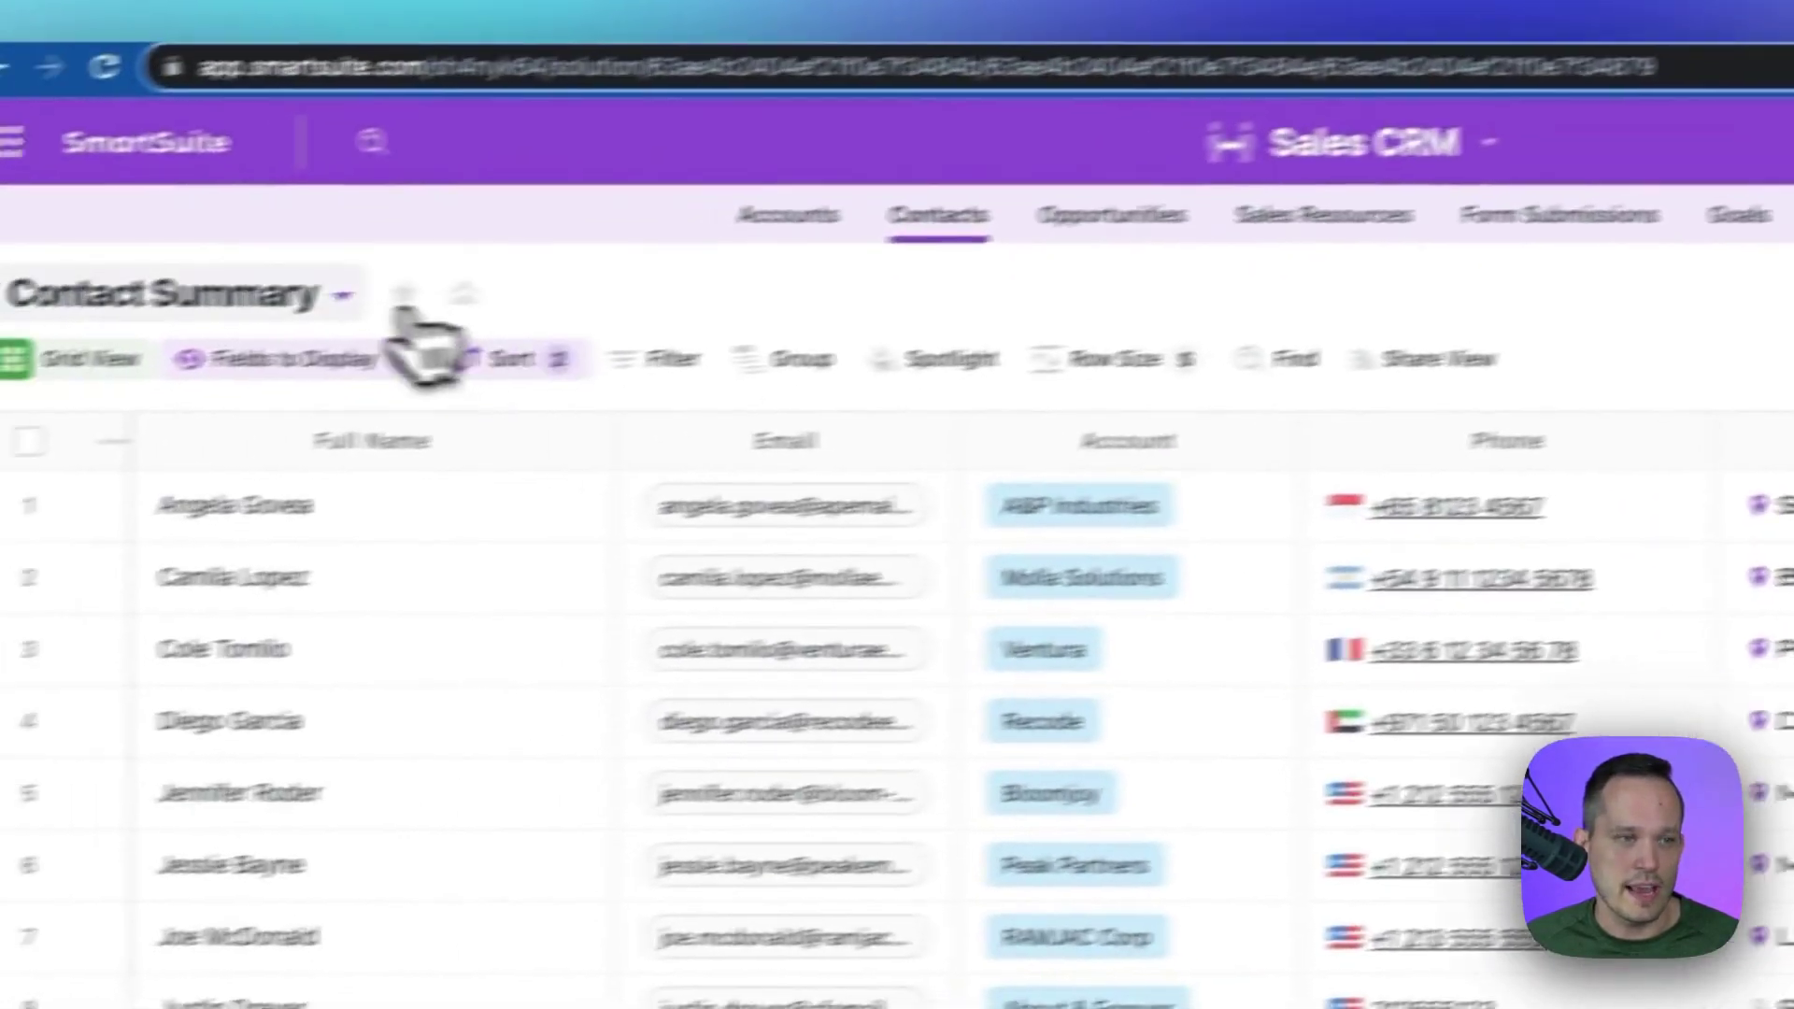
{"action": "left_click", "coordinate": [196, 706]}
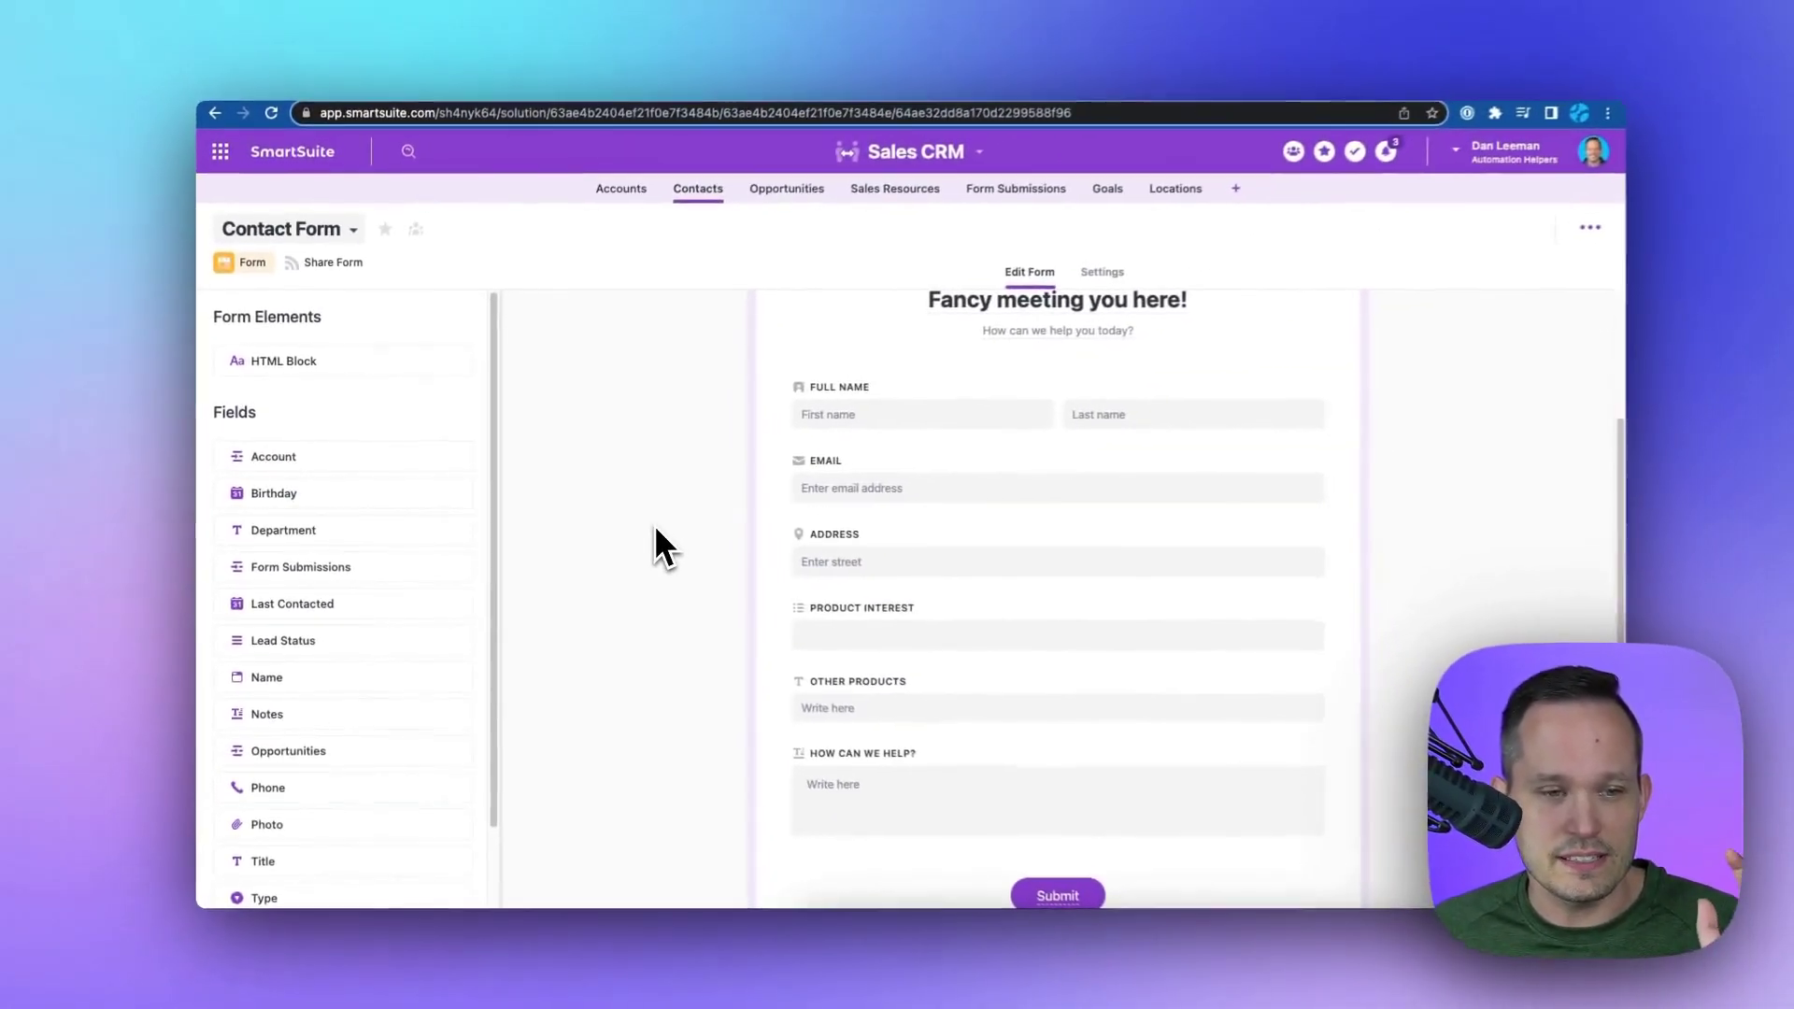
{"action": "scroll", "coordinate": [648, 532], "scroll_direction": "down", "scroll_amount": 1}
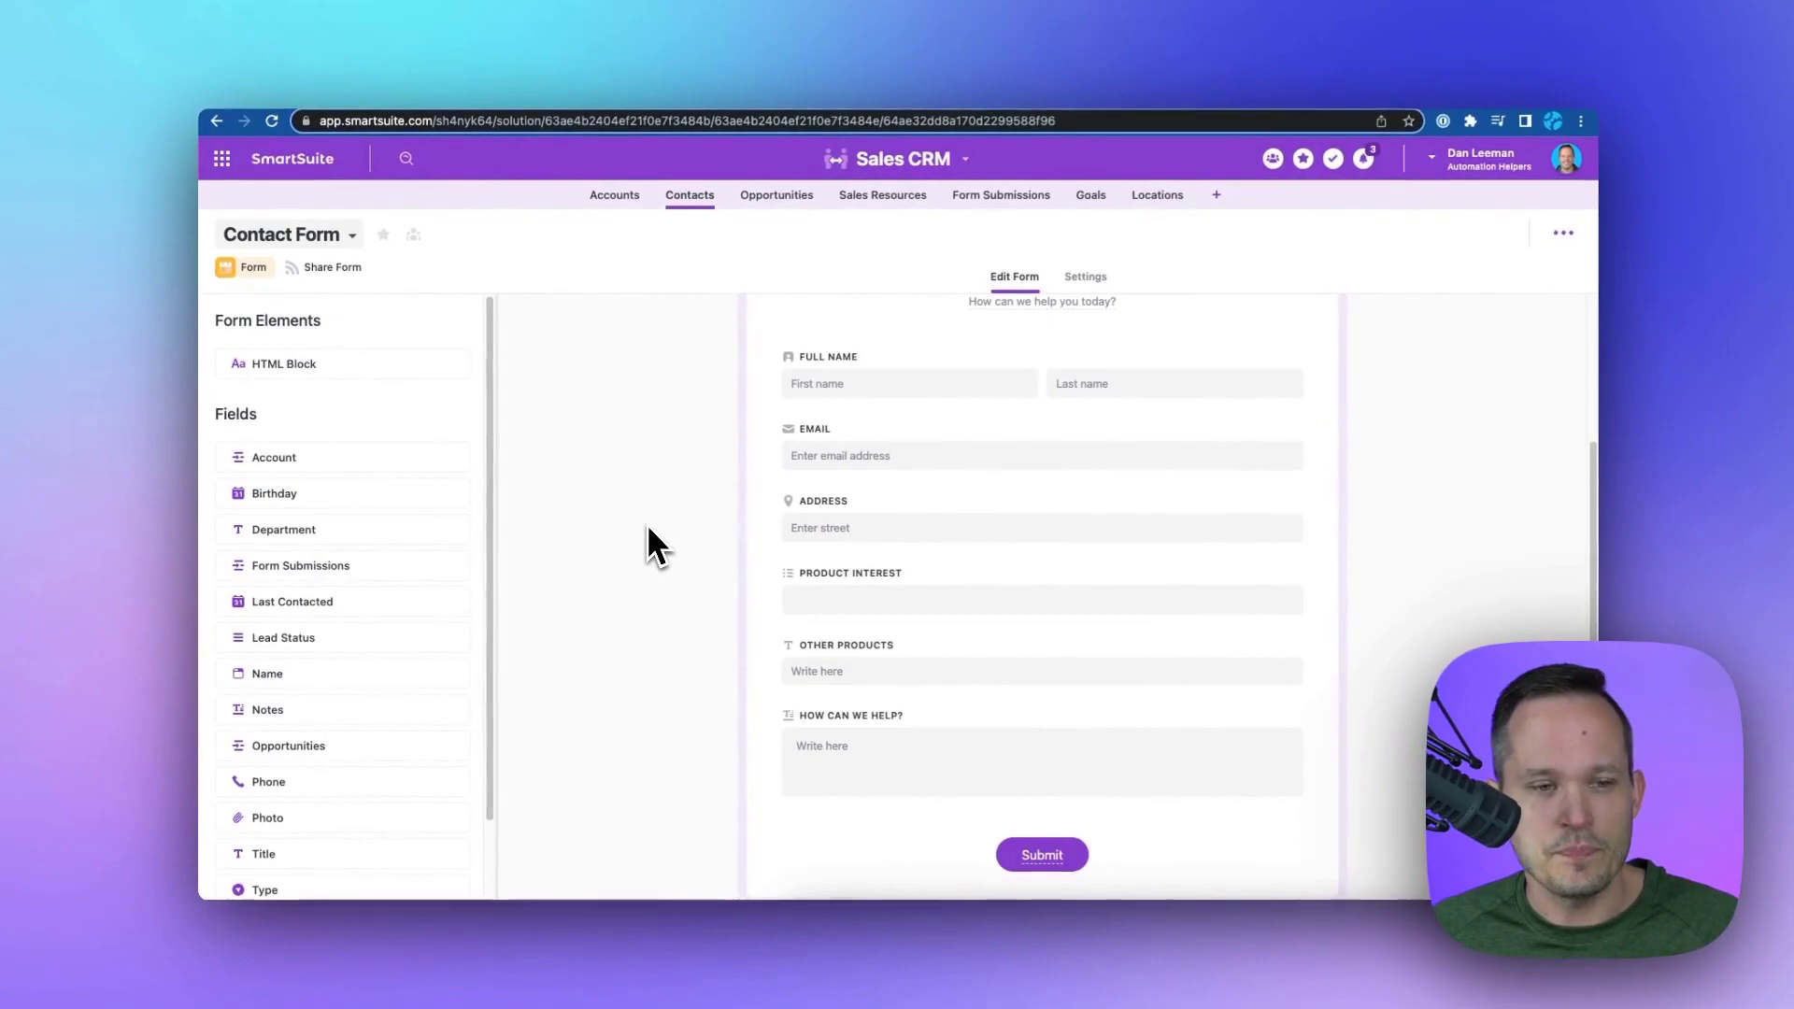
Give the Address field the help text 'Enter billing address'
{"action": "left_click", "coordinate": [892, 549]}
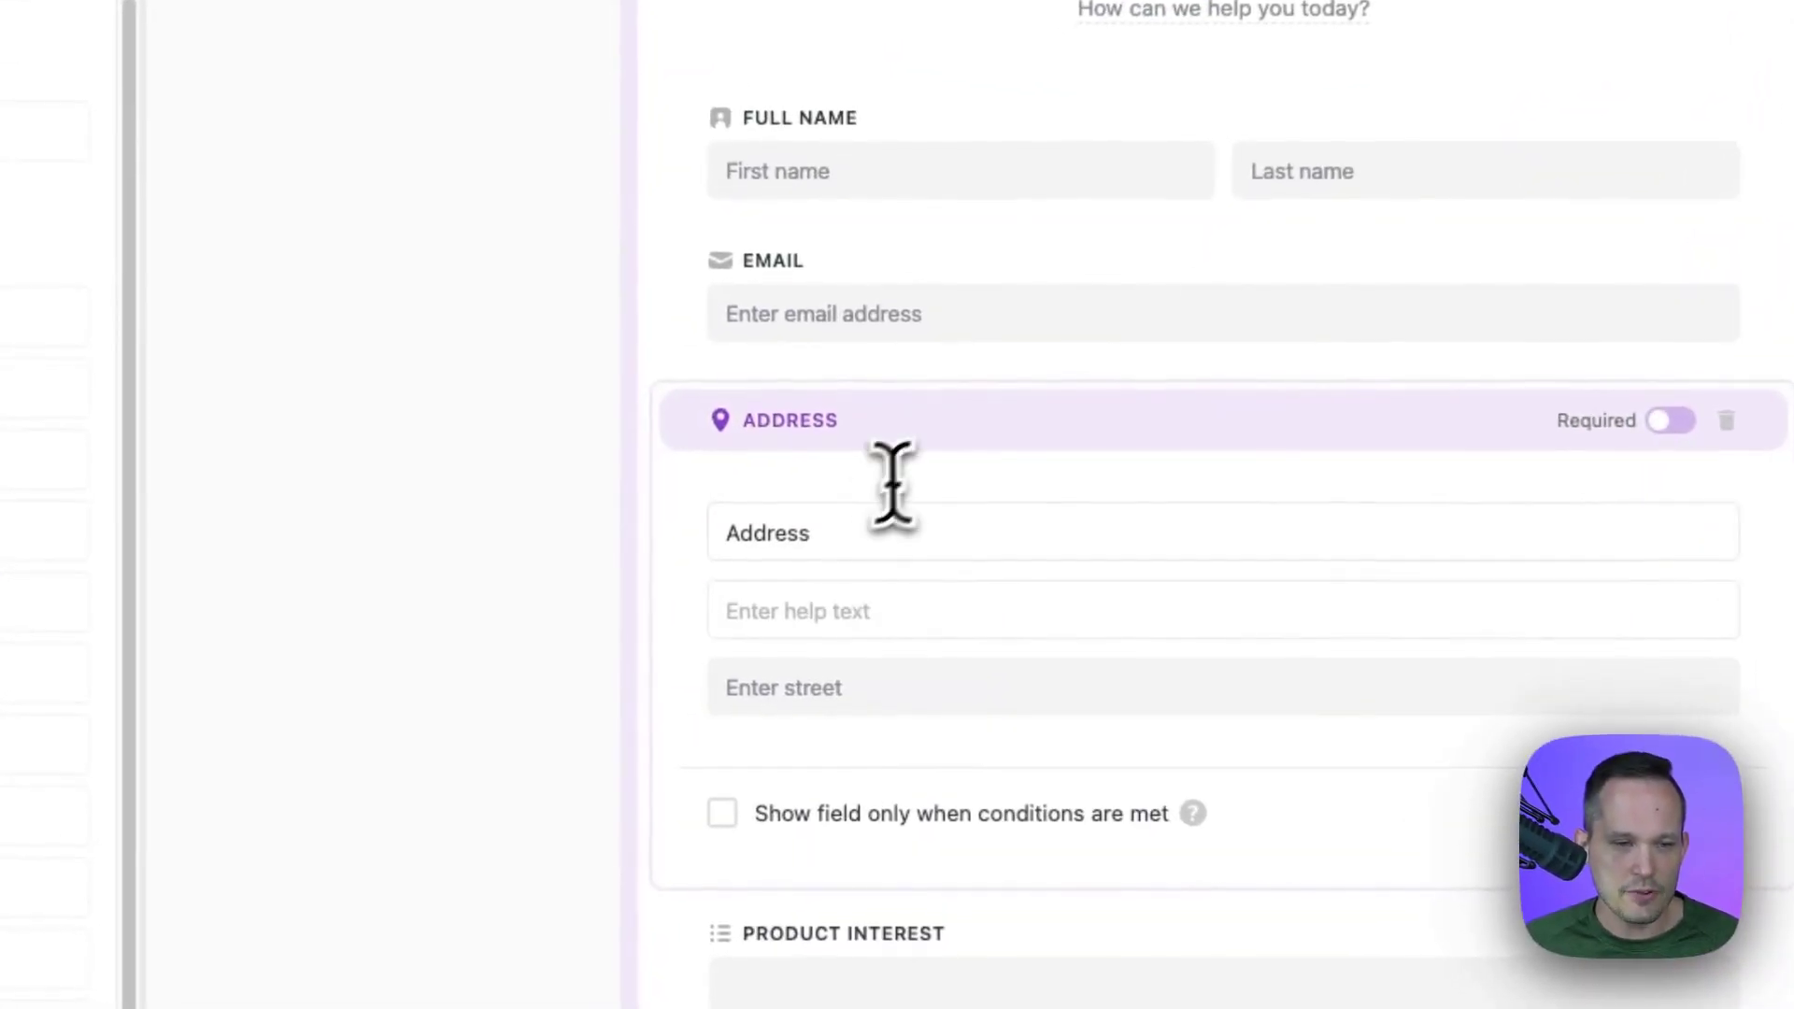
{"action": "left_click", "coordinate": [833, 602]}
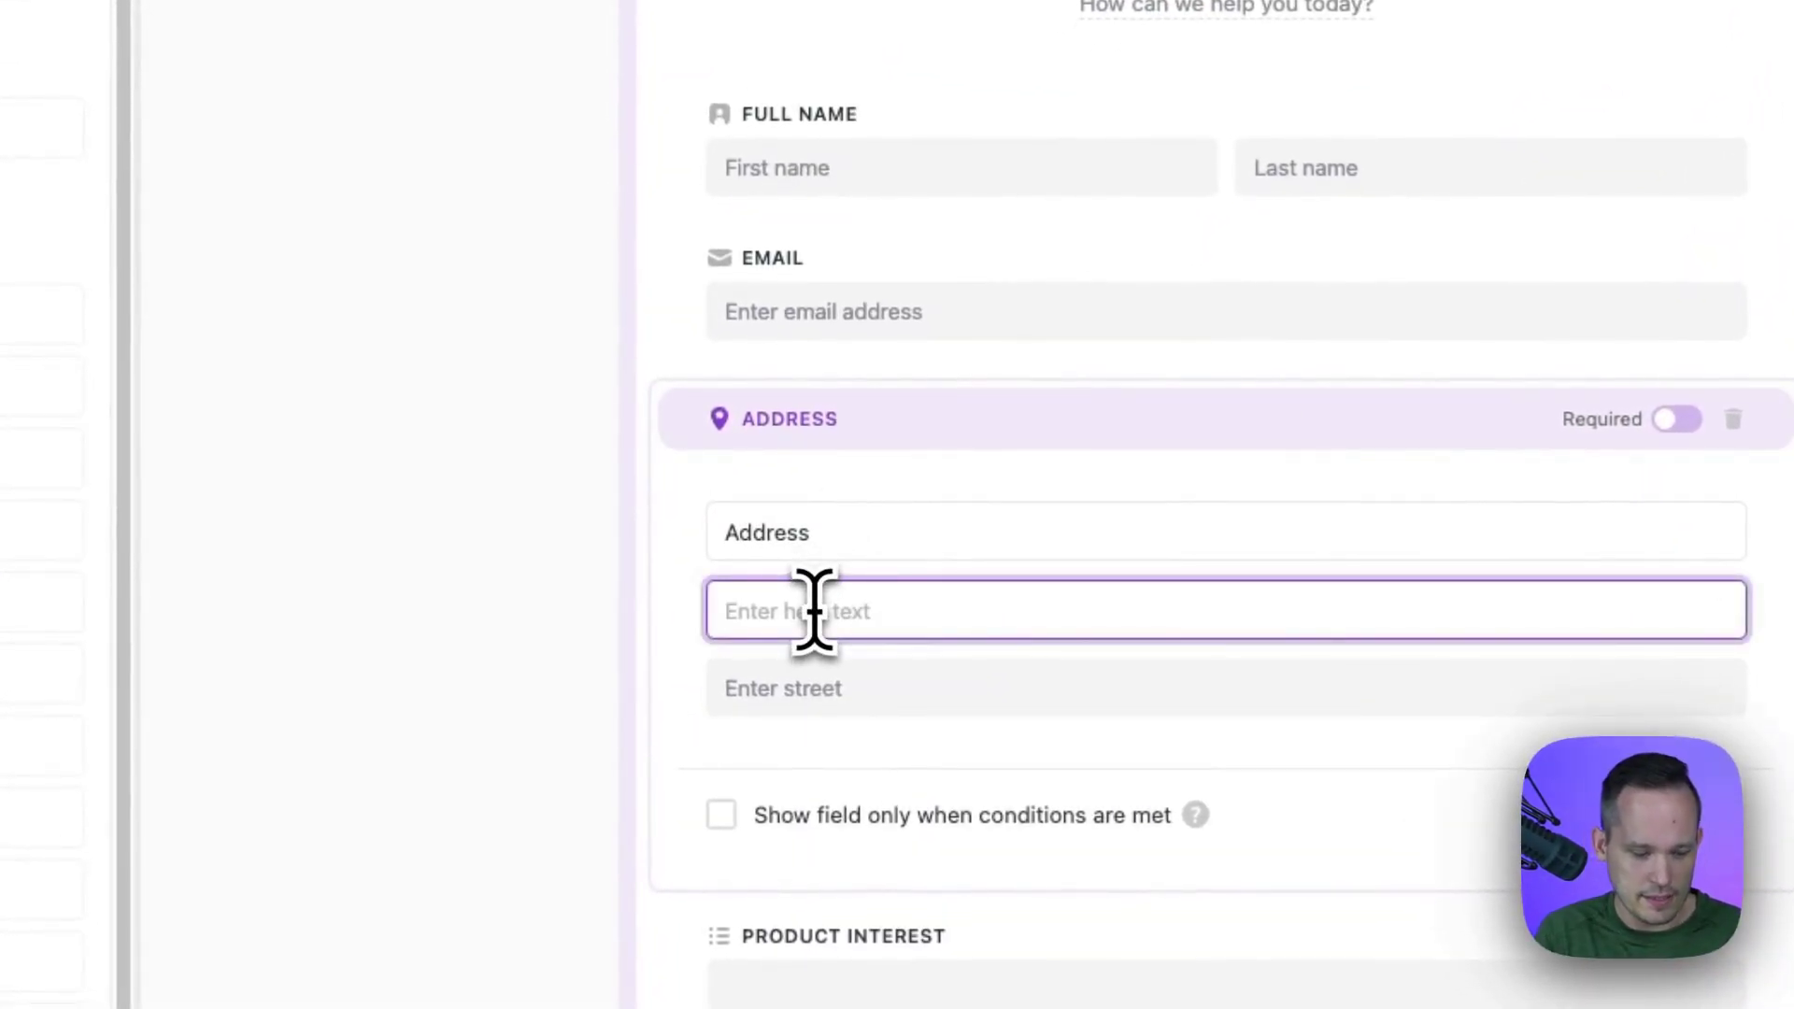
{"action": "type", "text": "Enter billing address"}
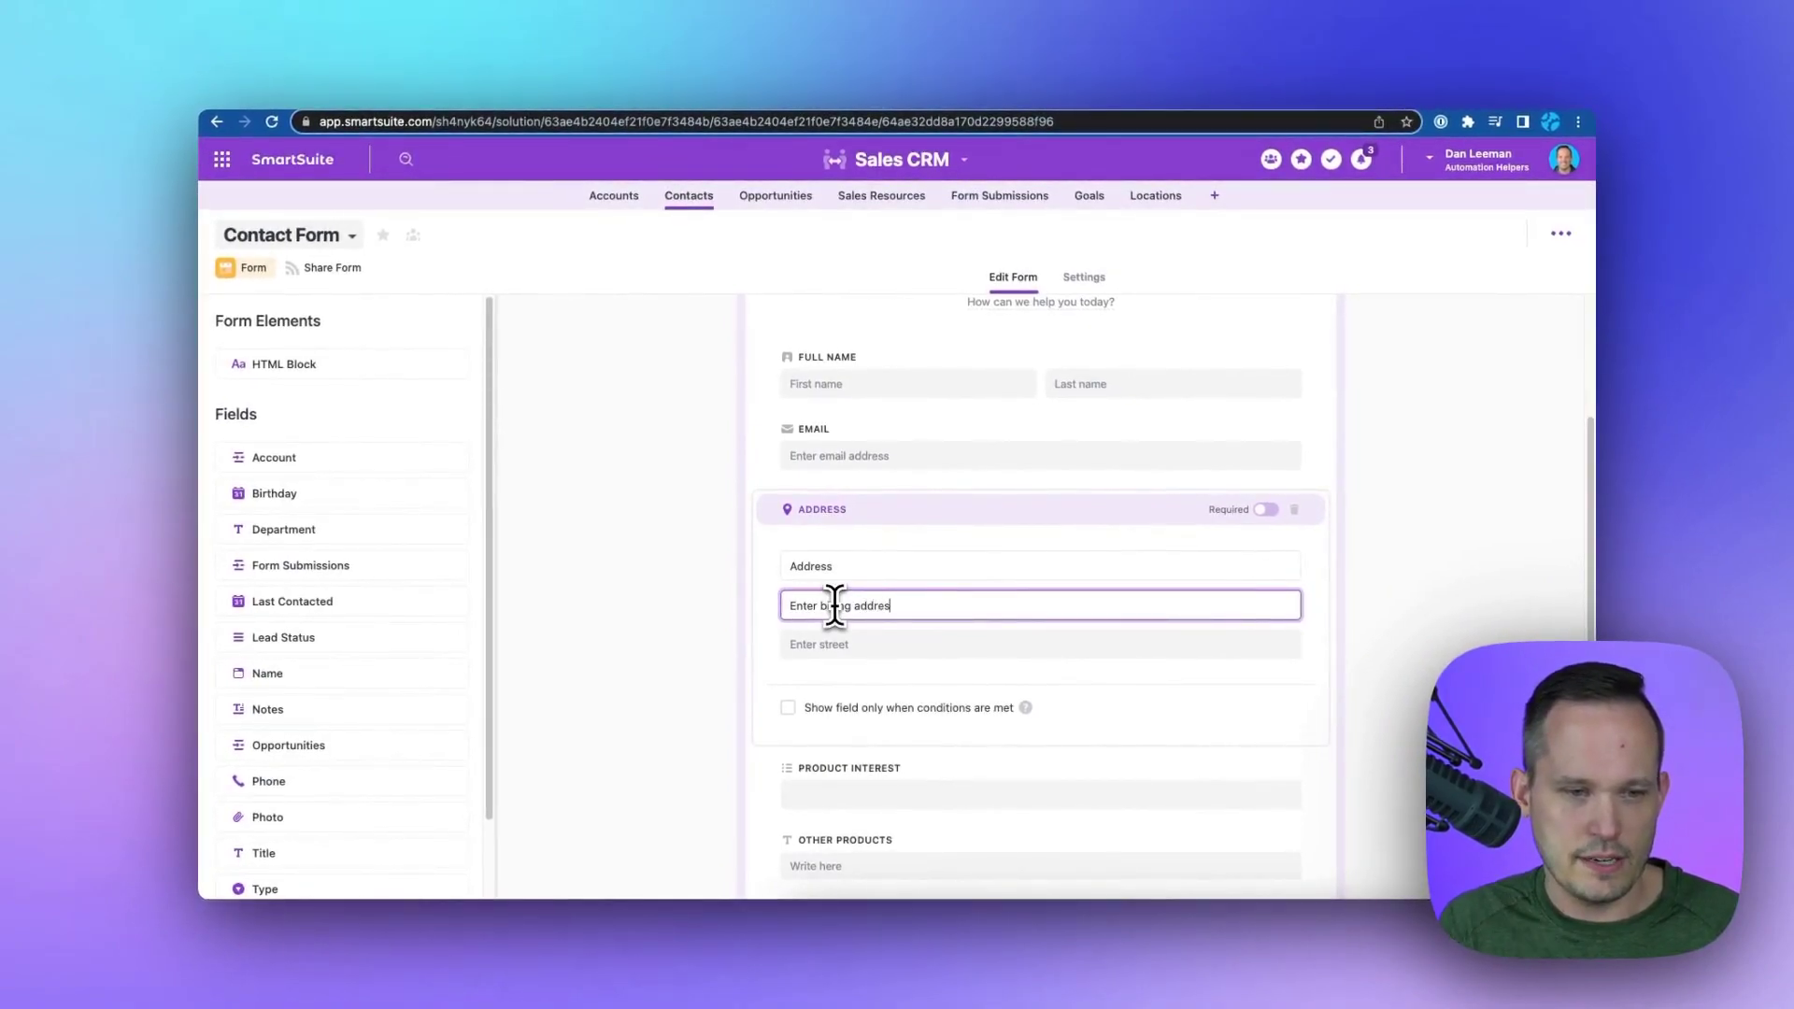
{"action": "left_click", "coordinate": [1401, 591]}
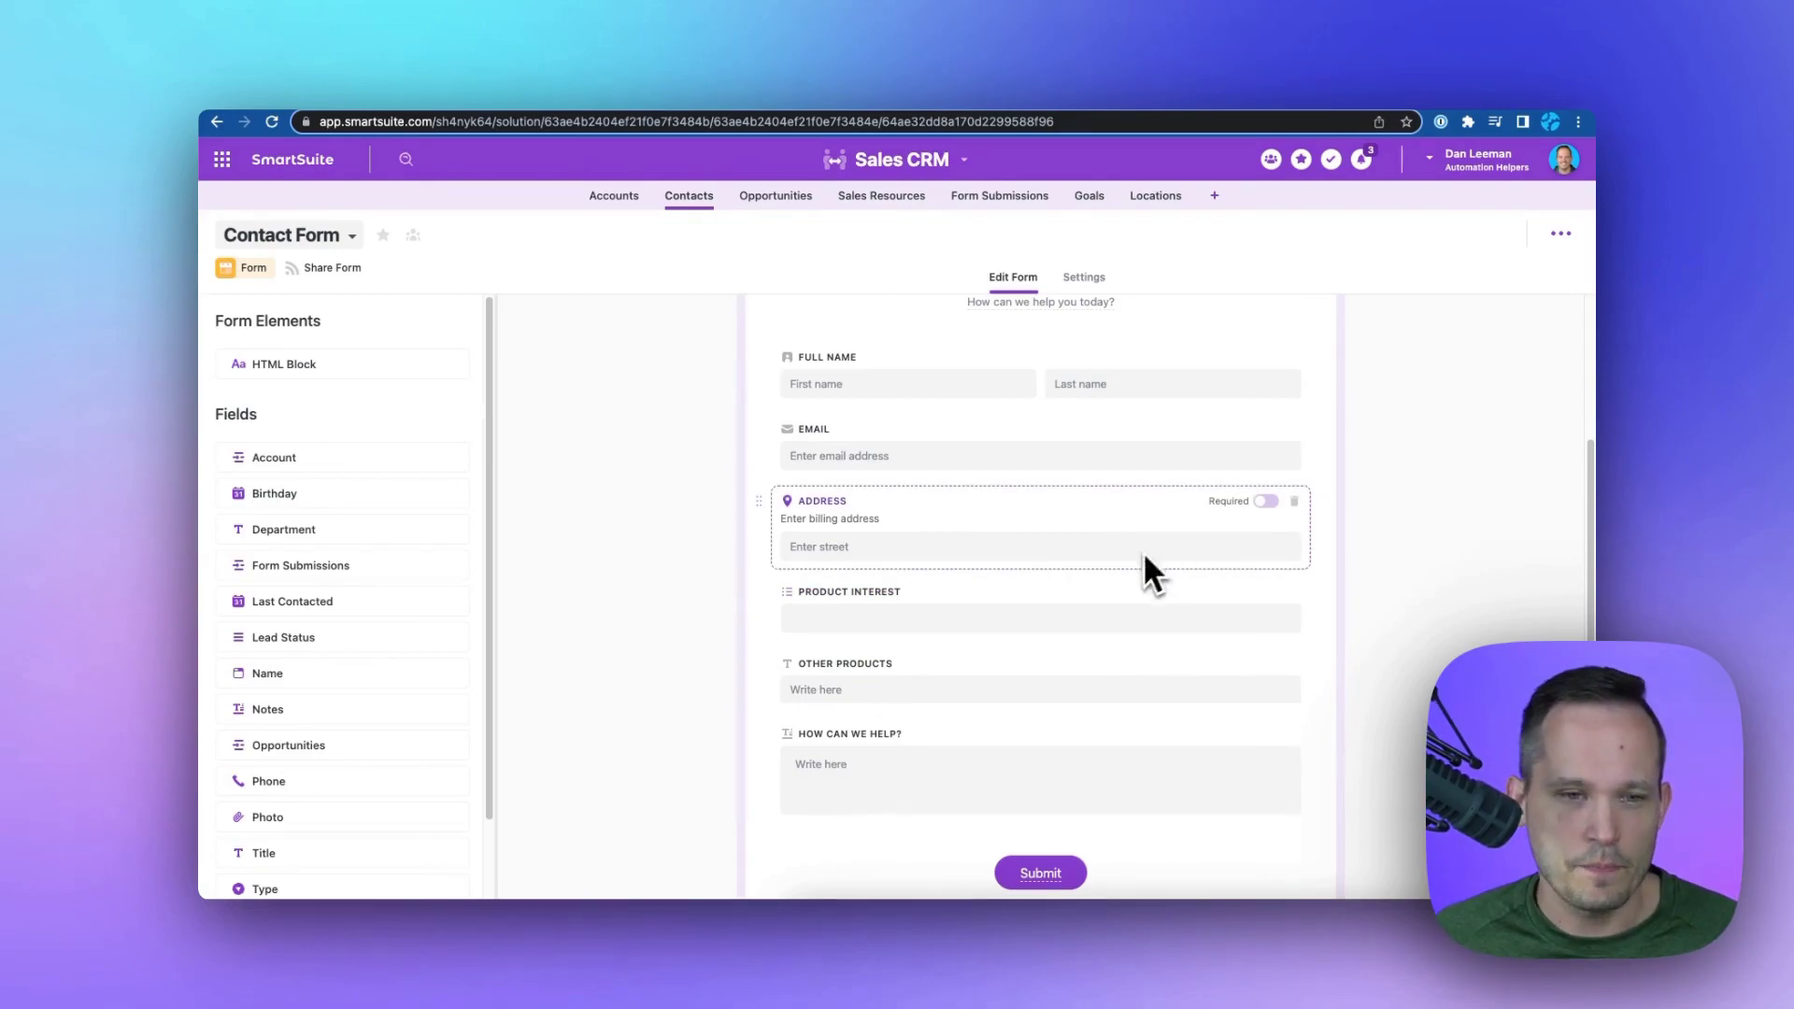
Open the form's Edit Logo upload and cancel it without changing the logo
{"action": "scroll", "coordinate": [1041, 504], "scroll_direction": "down", "scroll_amount": 2}
{"action": "scroll", "coordinate": [1044, 519], "scroll_direction": "up", "scroll_amount": 6}
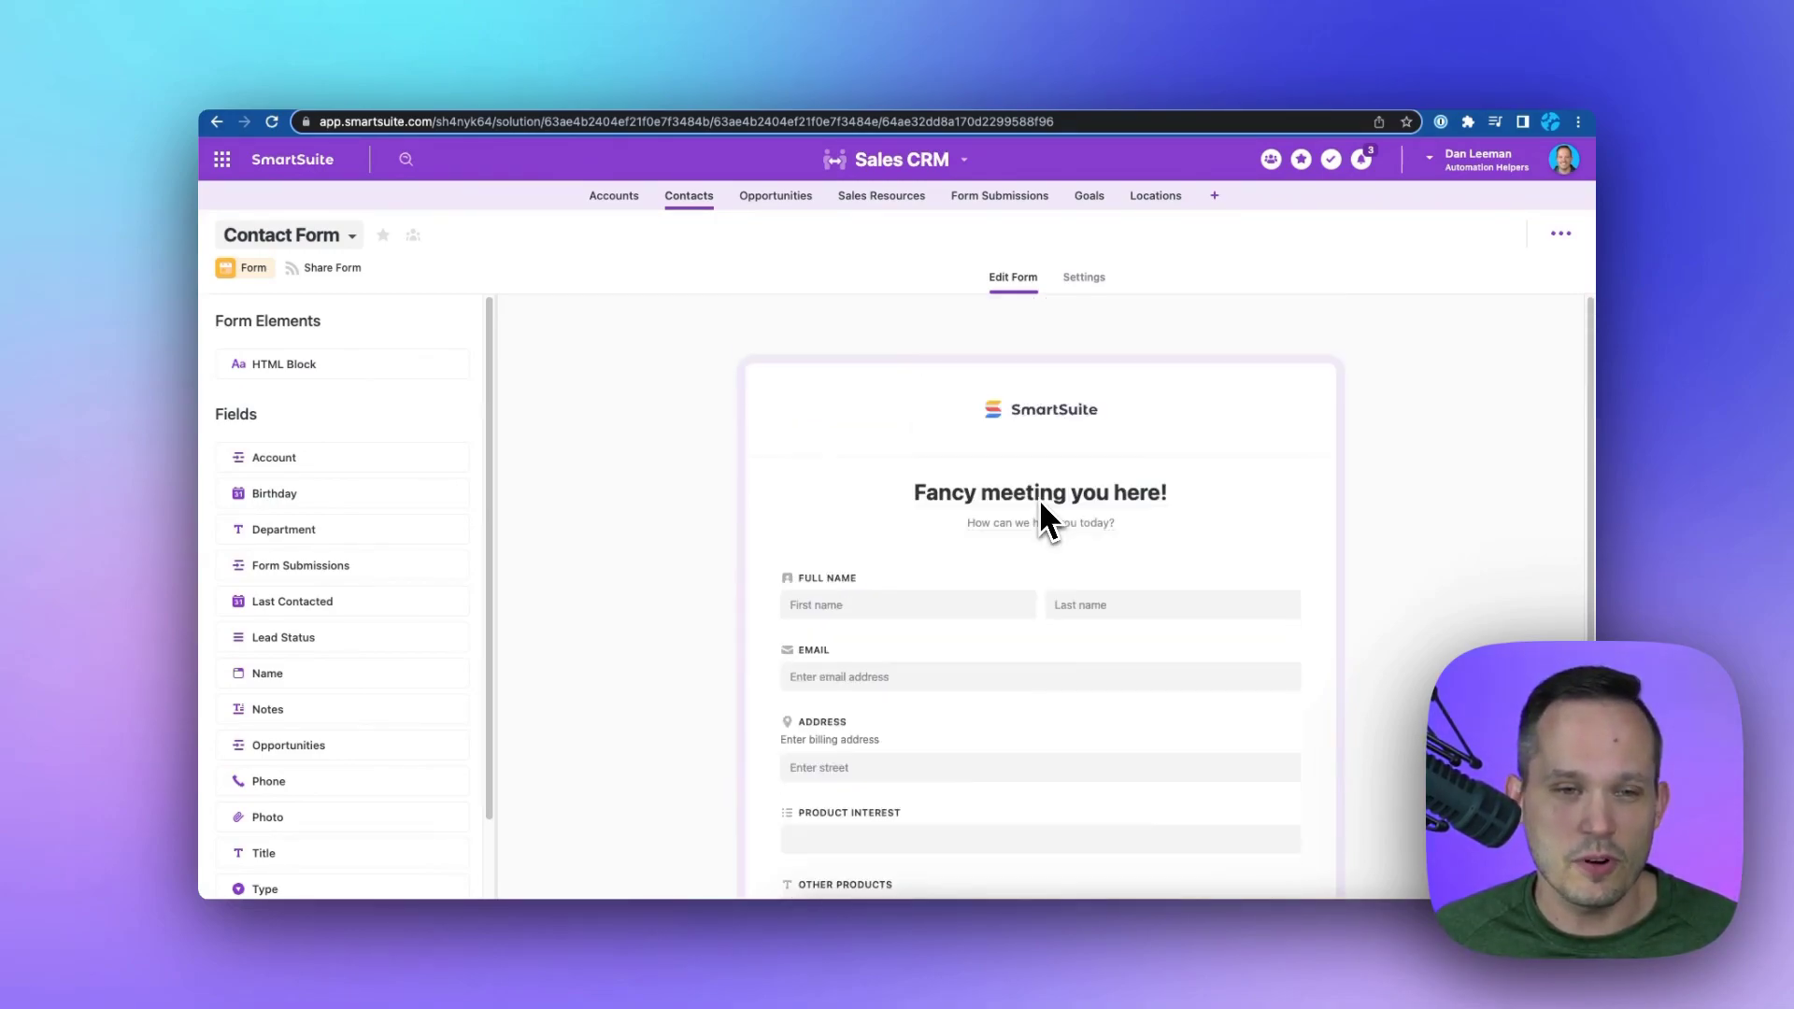
{"action": "left_click", "coordinate": [1111, 385]}
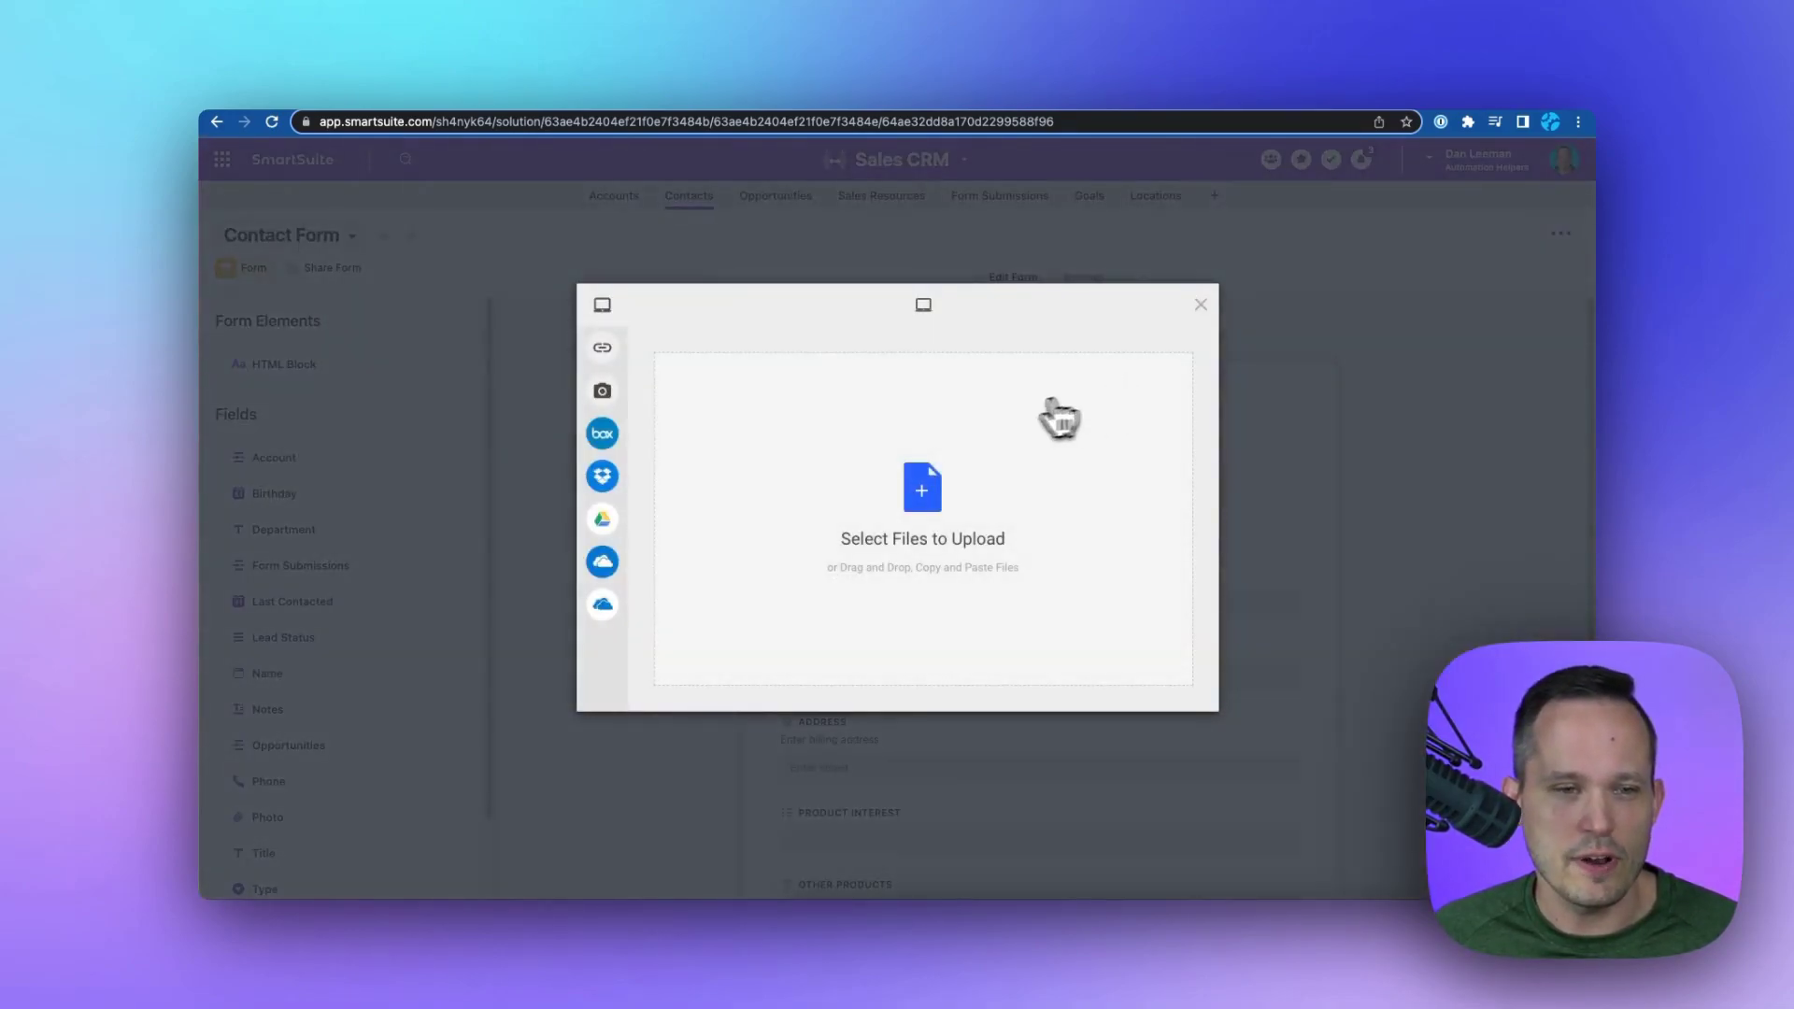
{"action": "left_click", "coordinate": [1202, 305]}
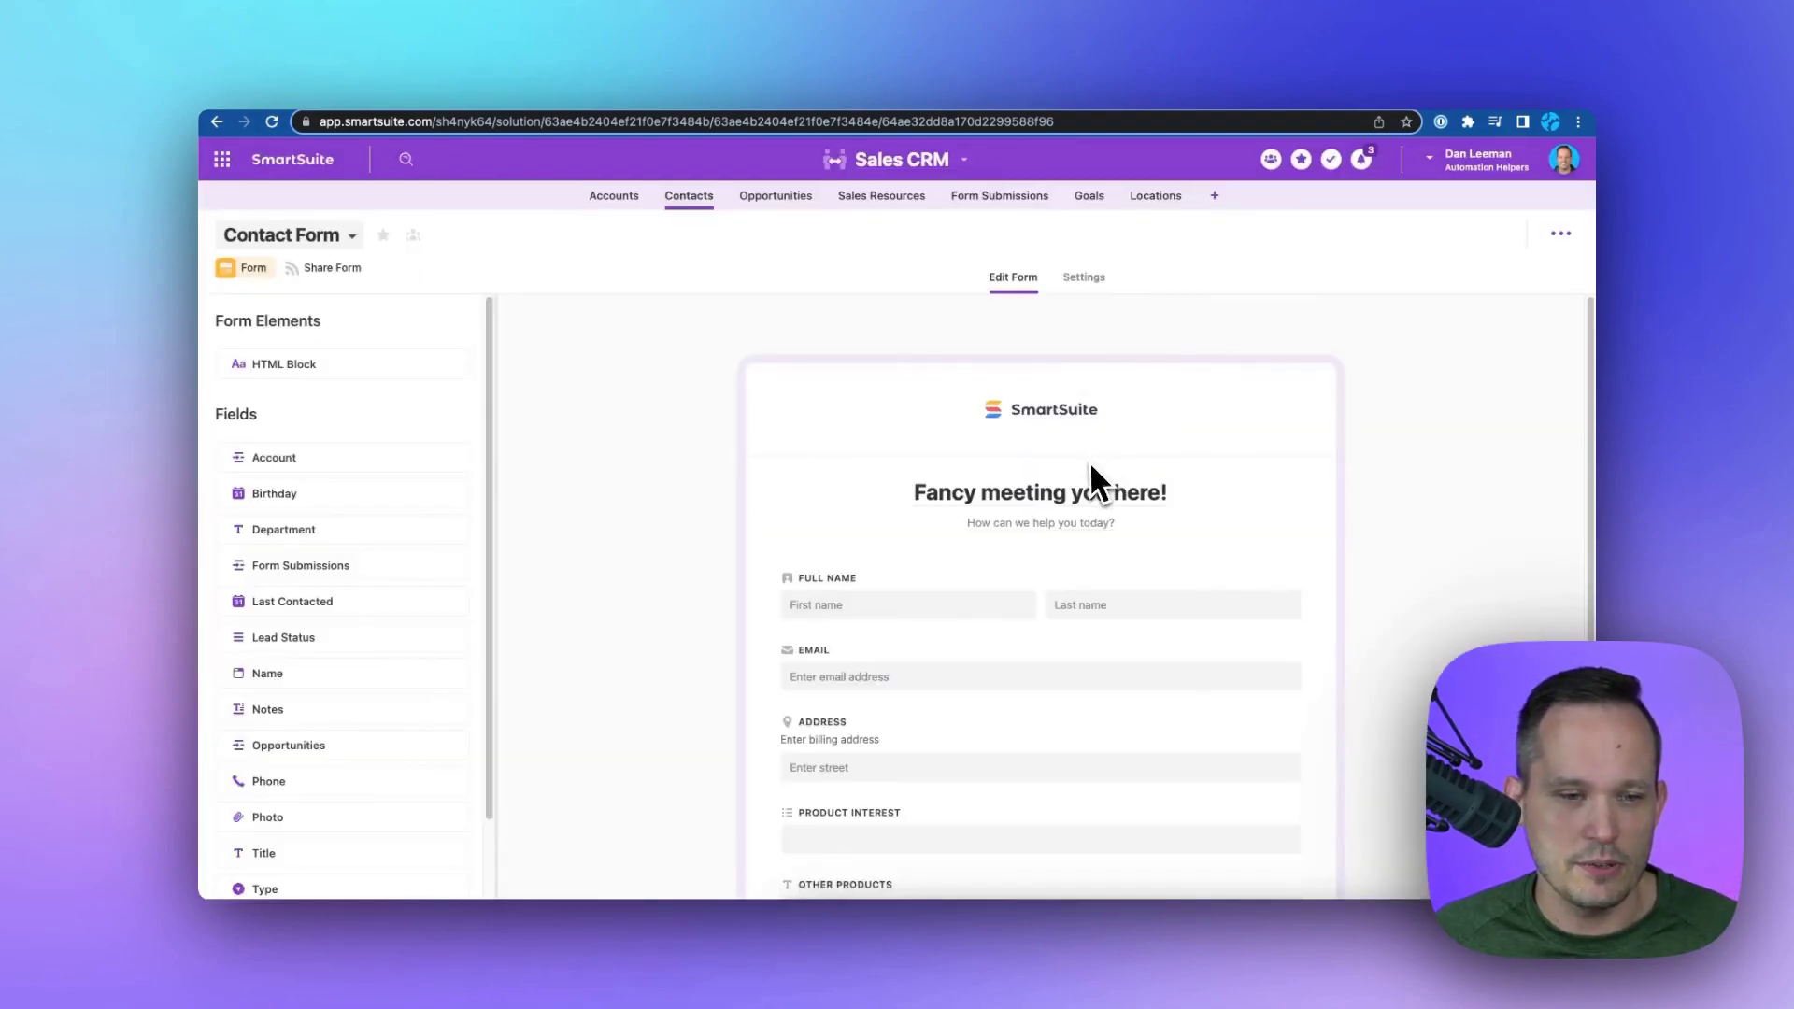
Place an HTML block above Full Name as a callout reading 'We'll get back to you in 24 hours'
{"action": "left_click_drag", "start_coordinate": [344, 372], "coordinate": [364, 392]}
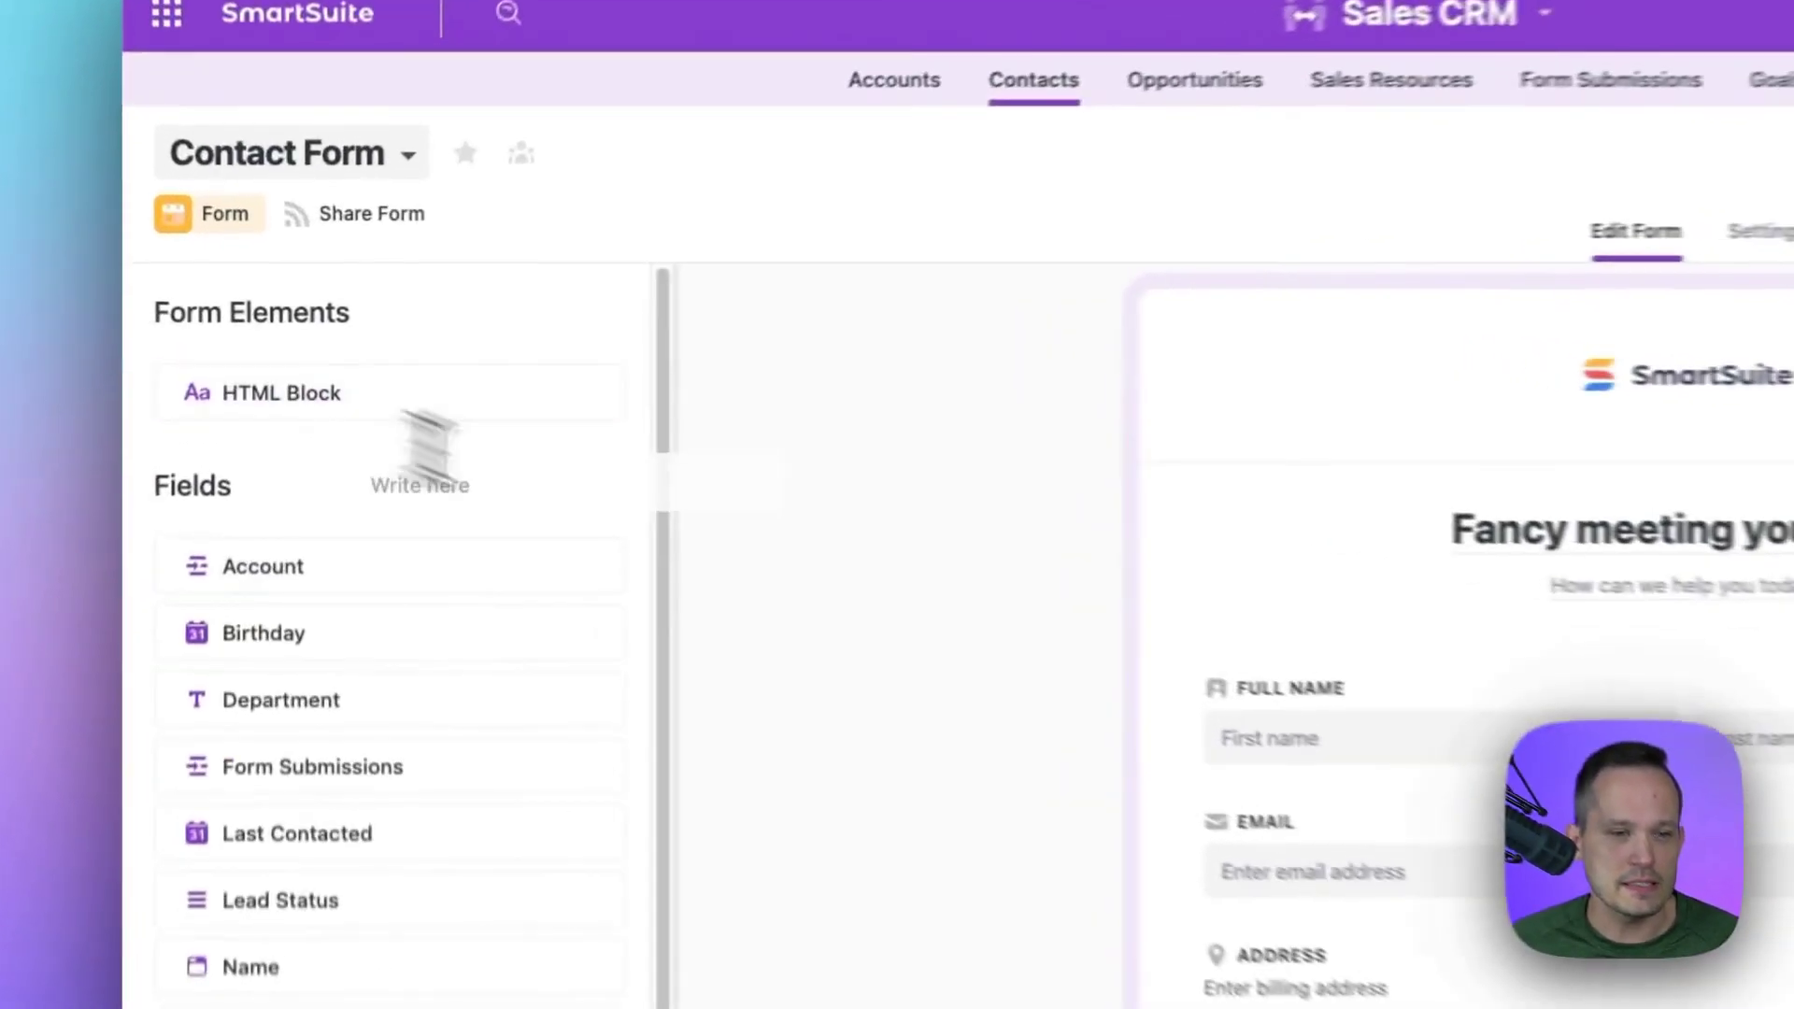
{"action": "left_click_drag", "start_coordinate": [429, 444], "coordinate": [1626, 678]}
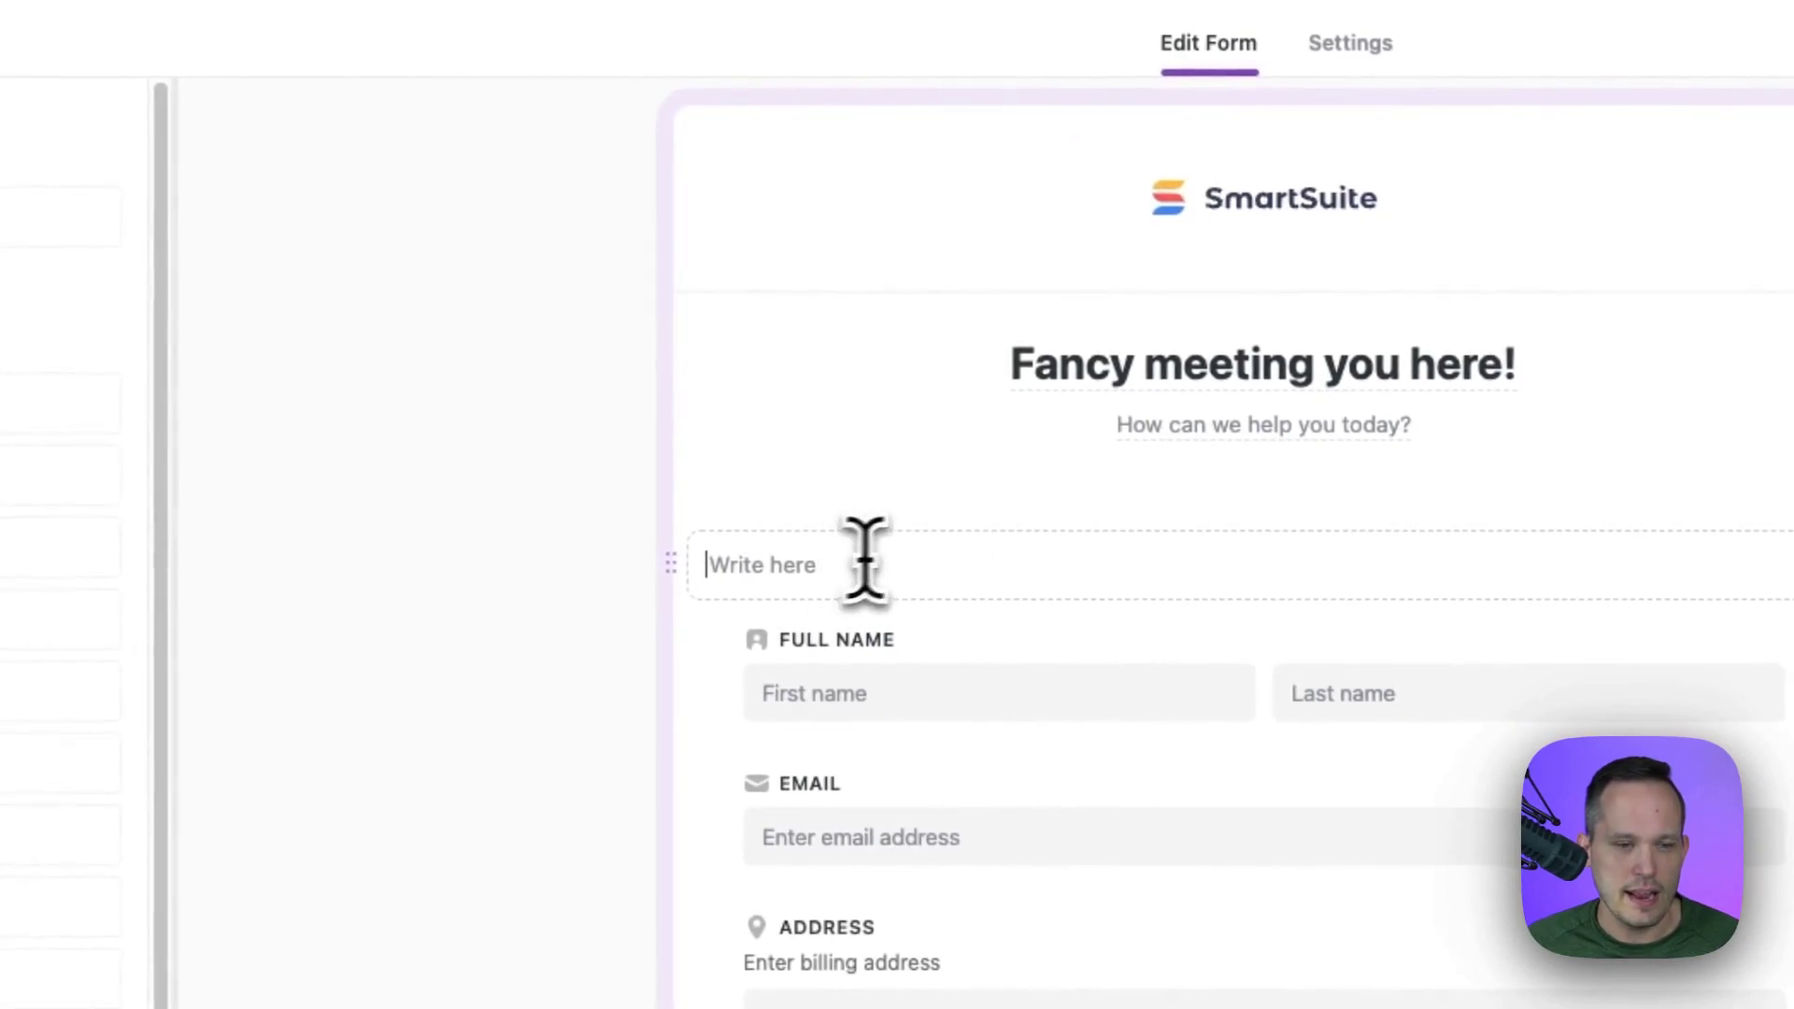
{"action": "type", "text": "/"}
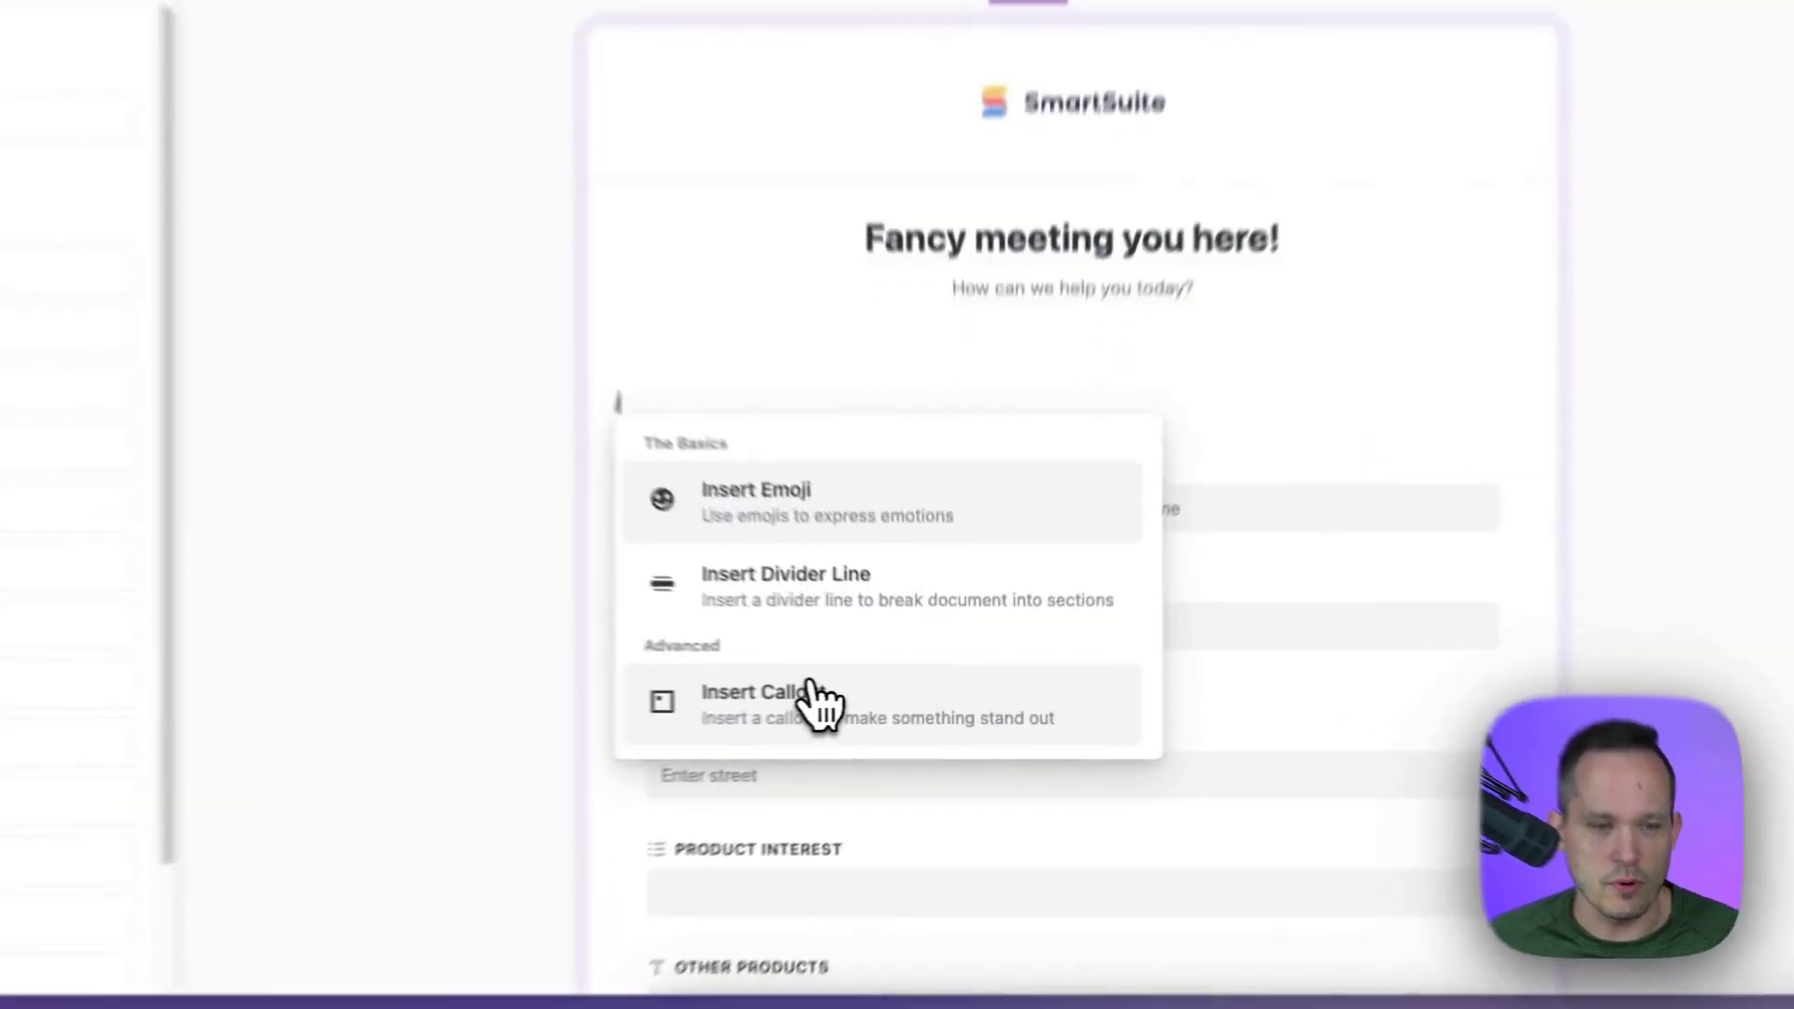
{"action": "left_click", "coordinate": [883, 718]}
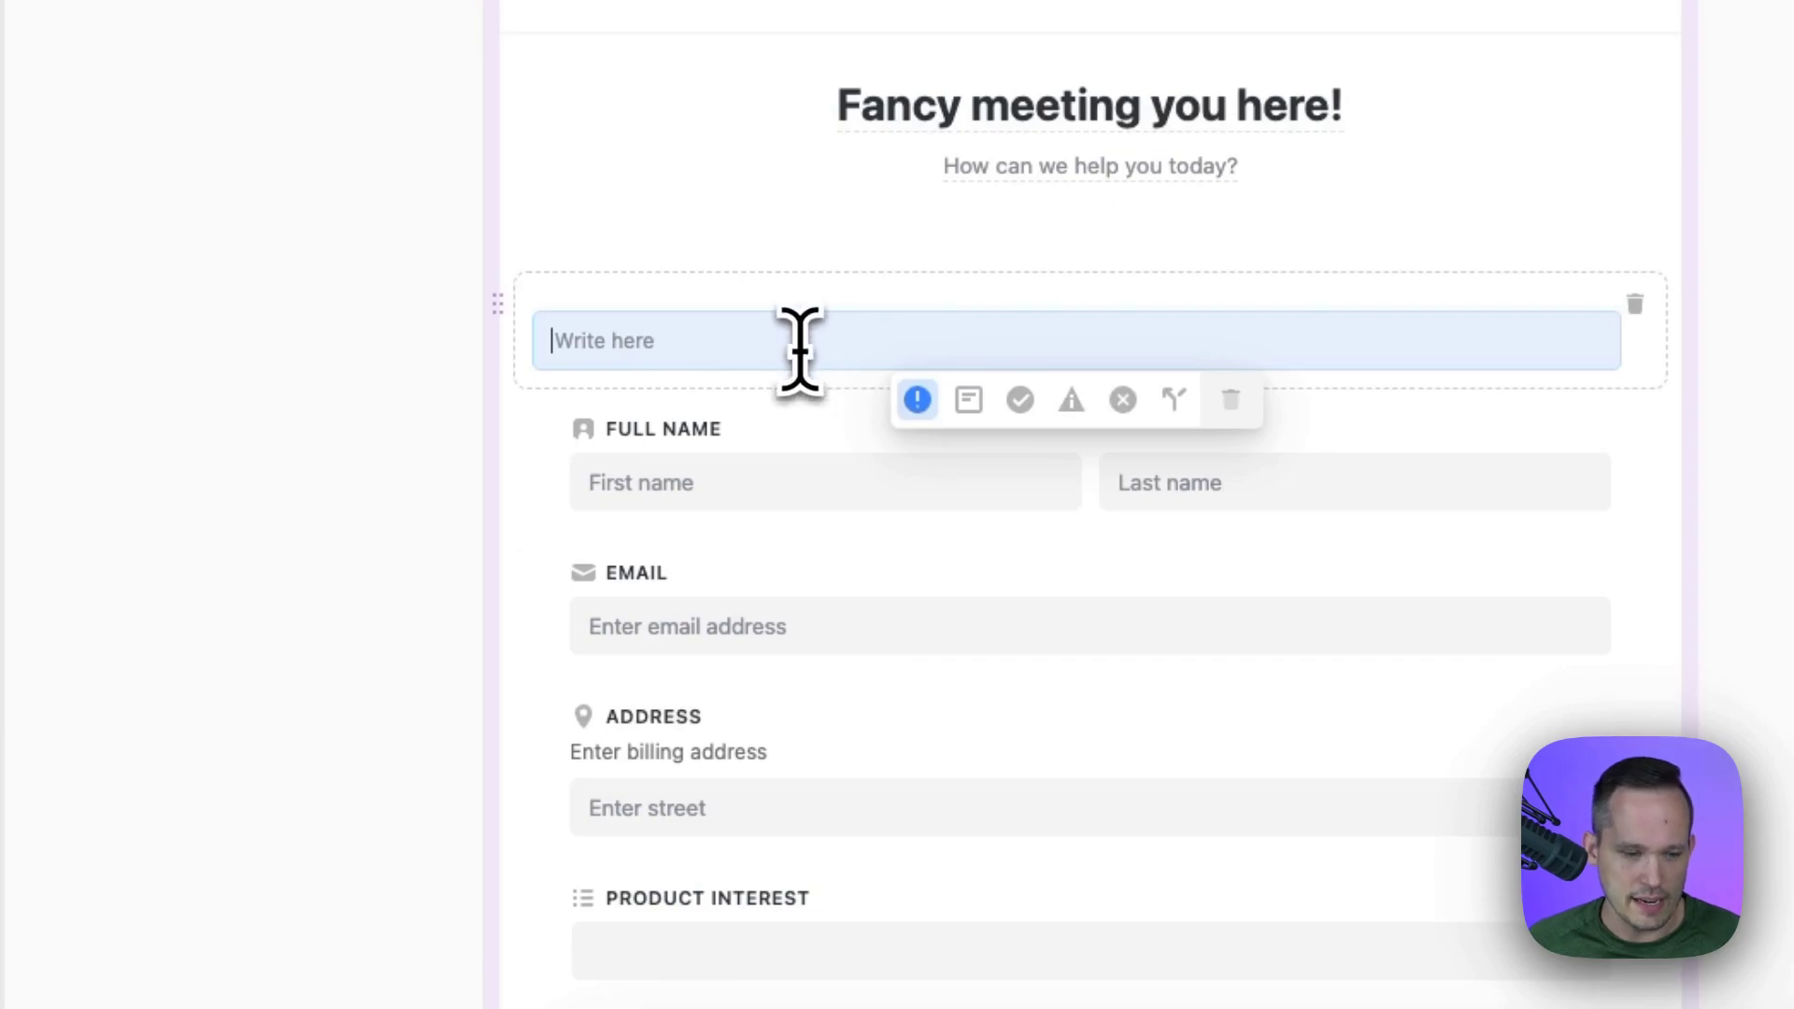
{"action": "type", "text": "We'll get back to you in 24 hours"}
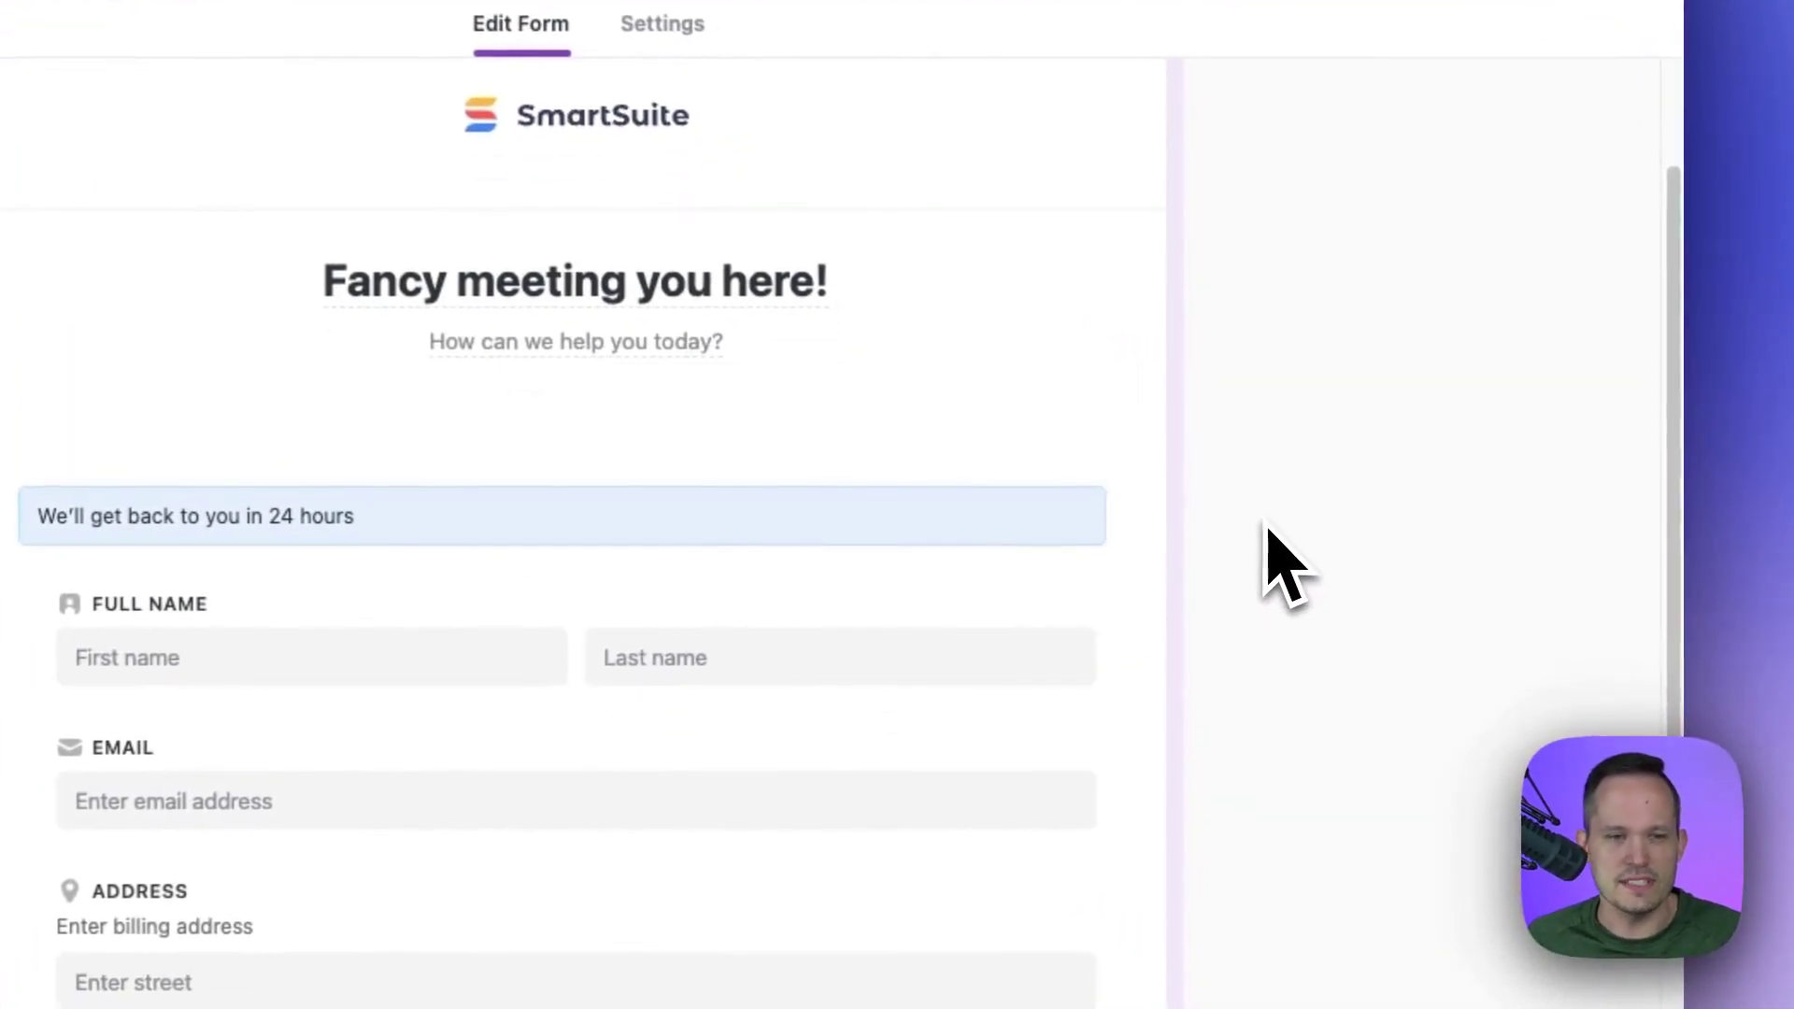
{"action": "scroll", "coordinate": [979, 453], "scroll_direction": "down", "scroll_amount": 1}
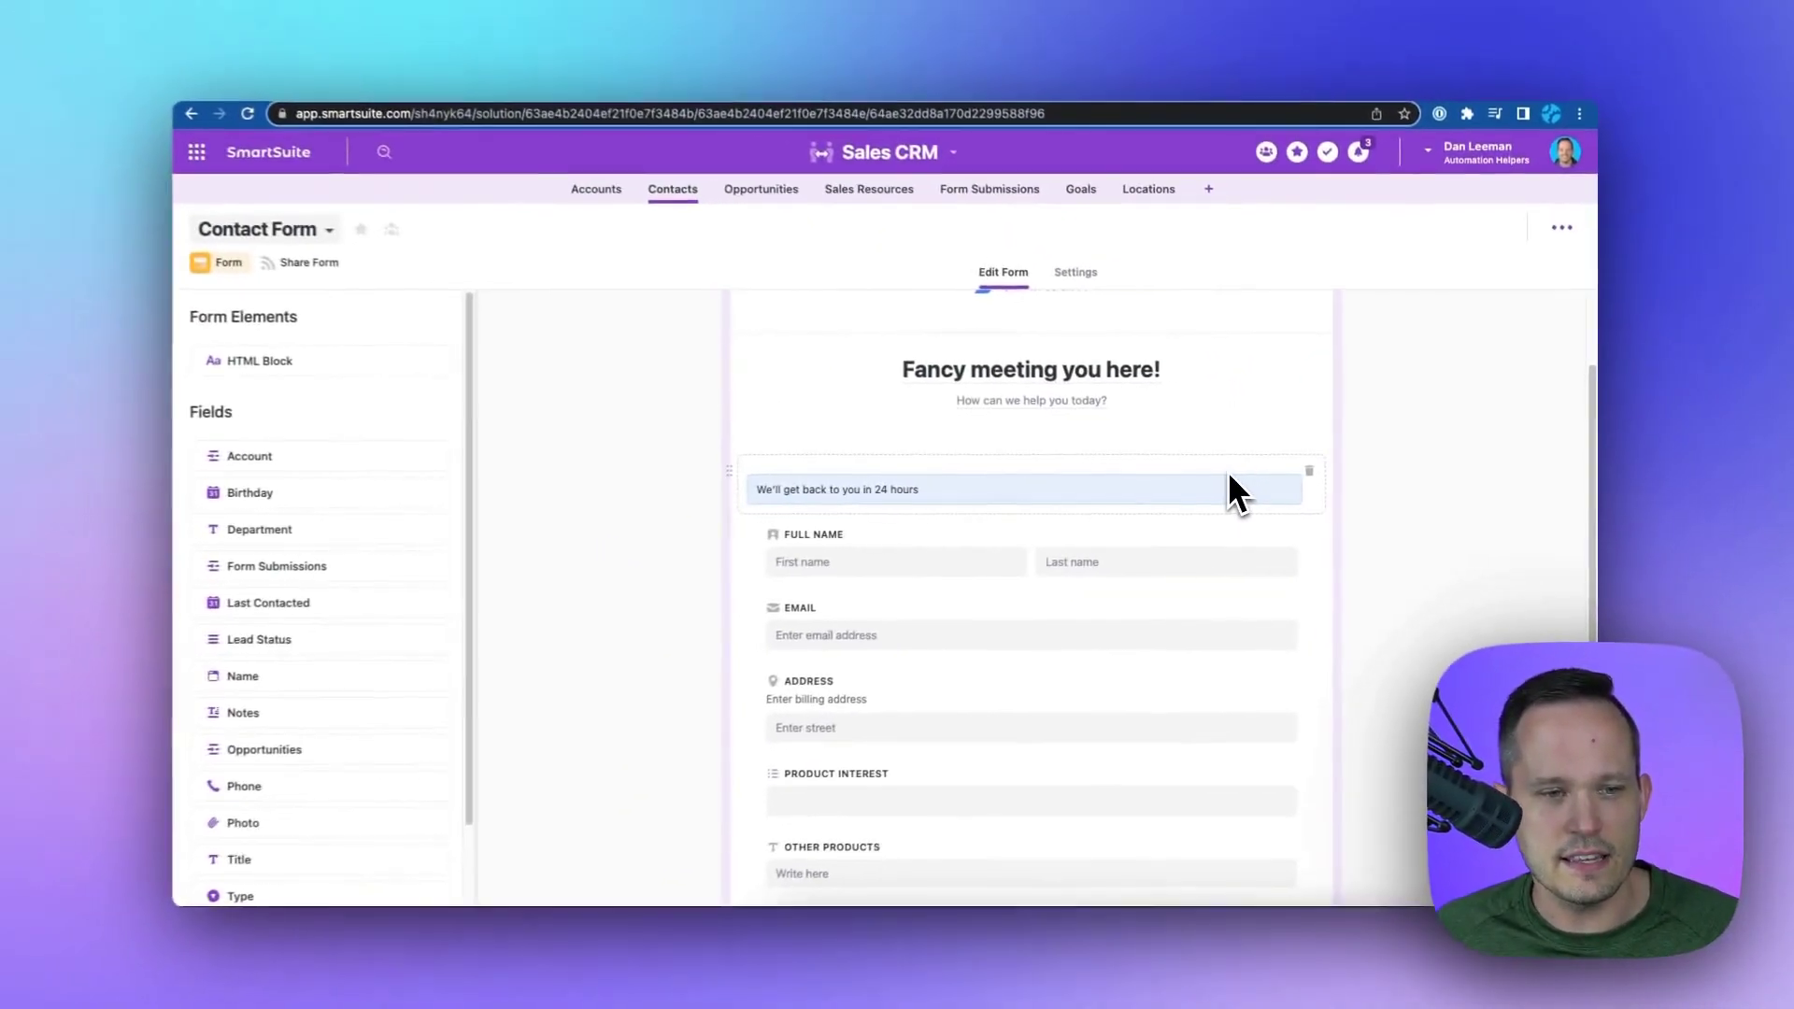
Inspect the Product Interest field's option and conditional-visibility settings
{"action": "scroll", "coordinate": [1231, 473], "scroll_direction": "down", "scroll_amount": 2}
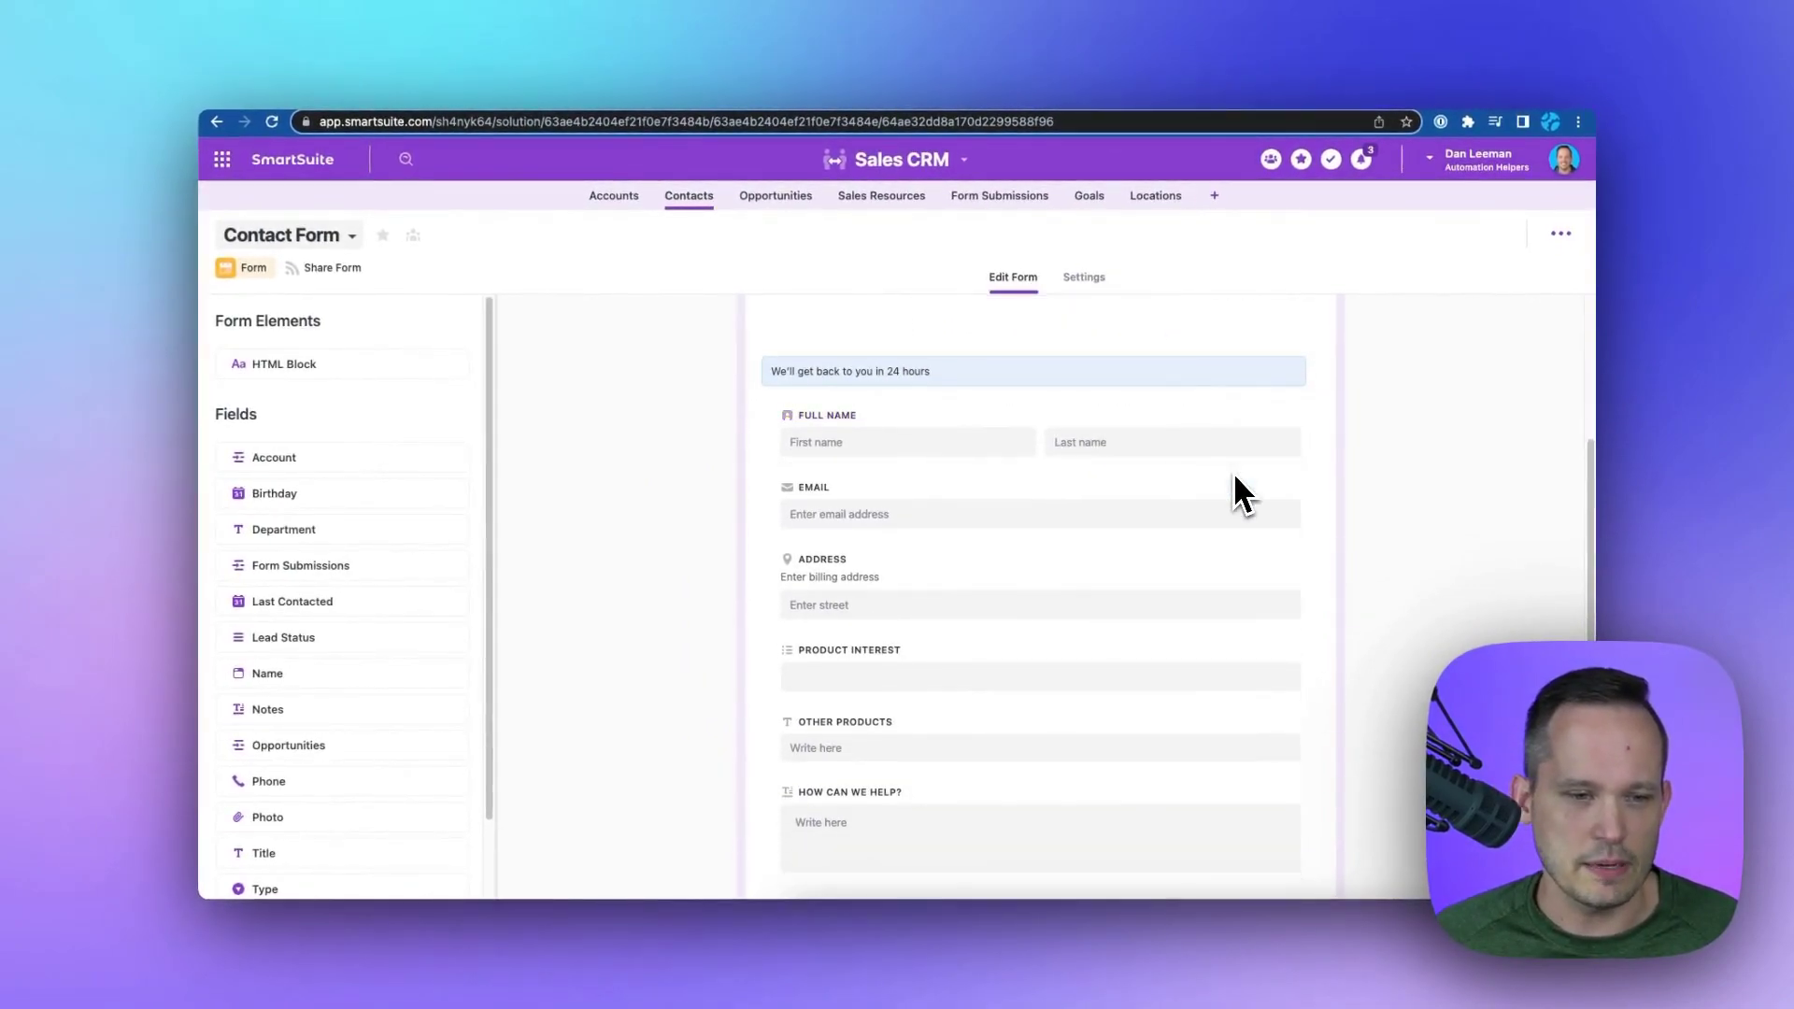
{"action": "scroll", "coordinate": [1233, 472], "scroll_direction": "down", "scroll_amount": 3}
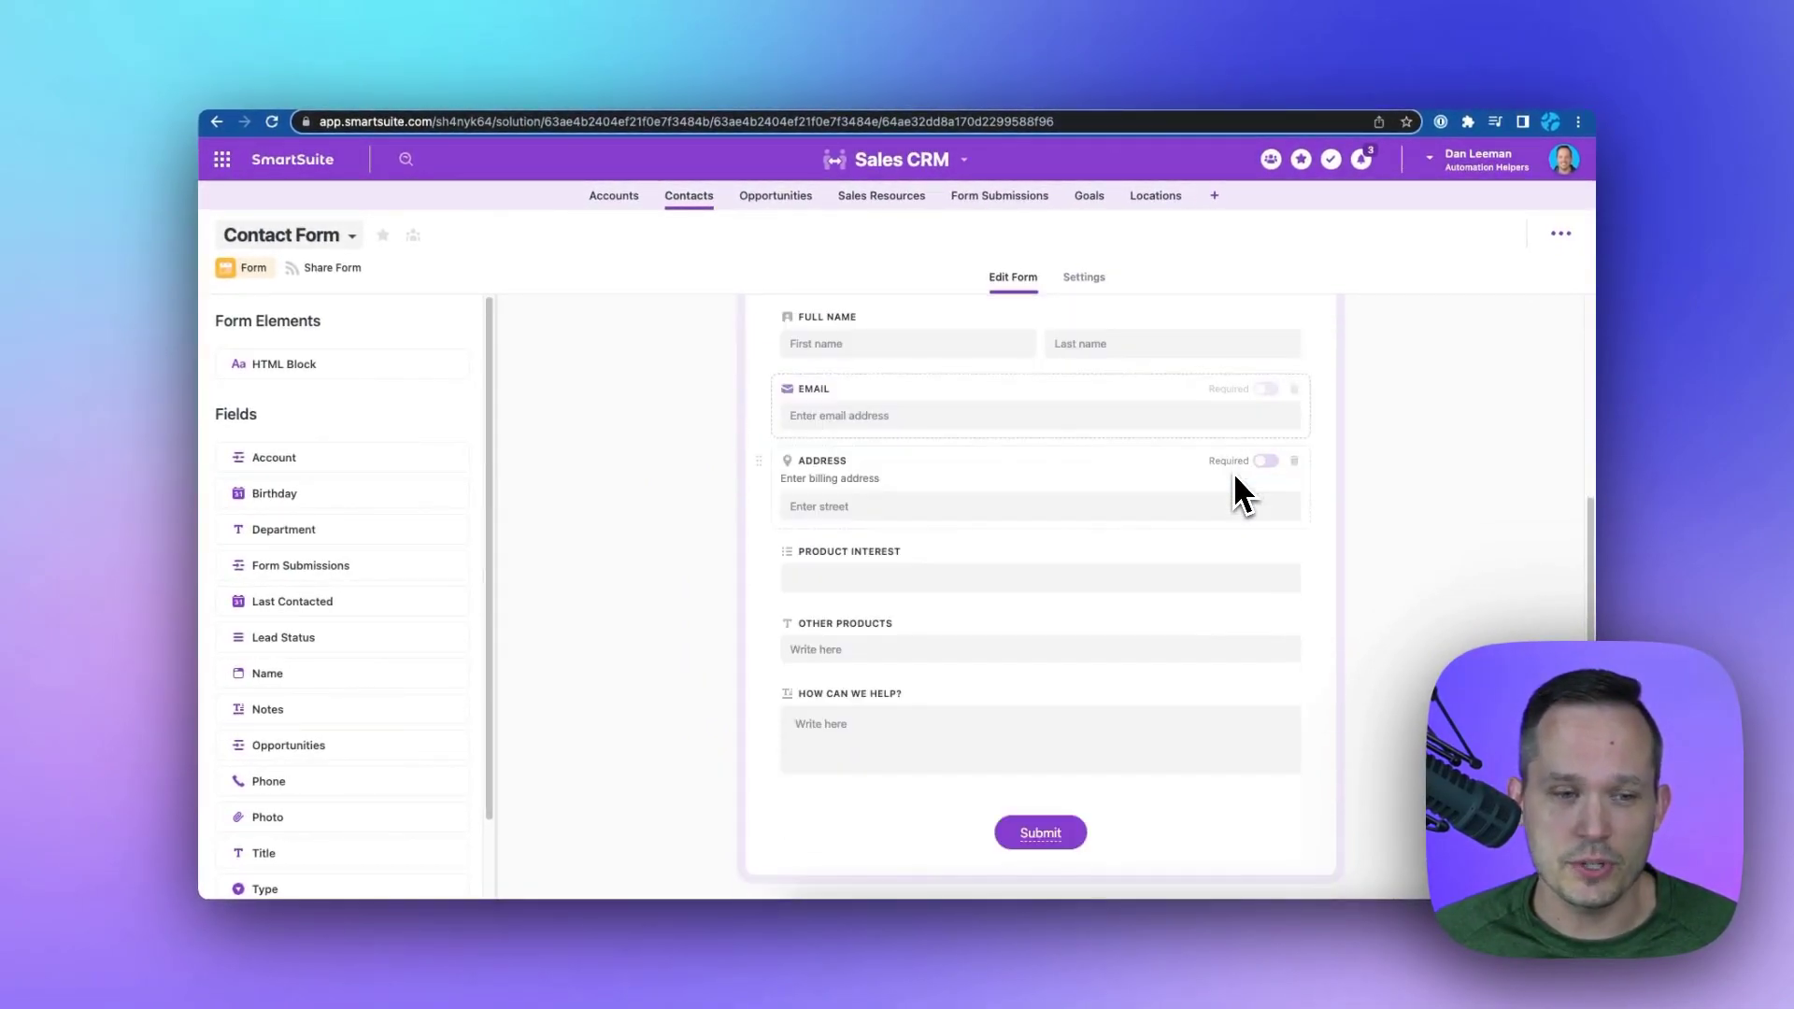
{"action": "left_click", "coordinate": [1135, 525]}
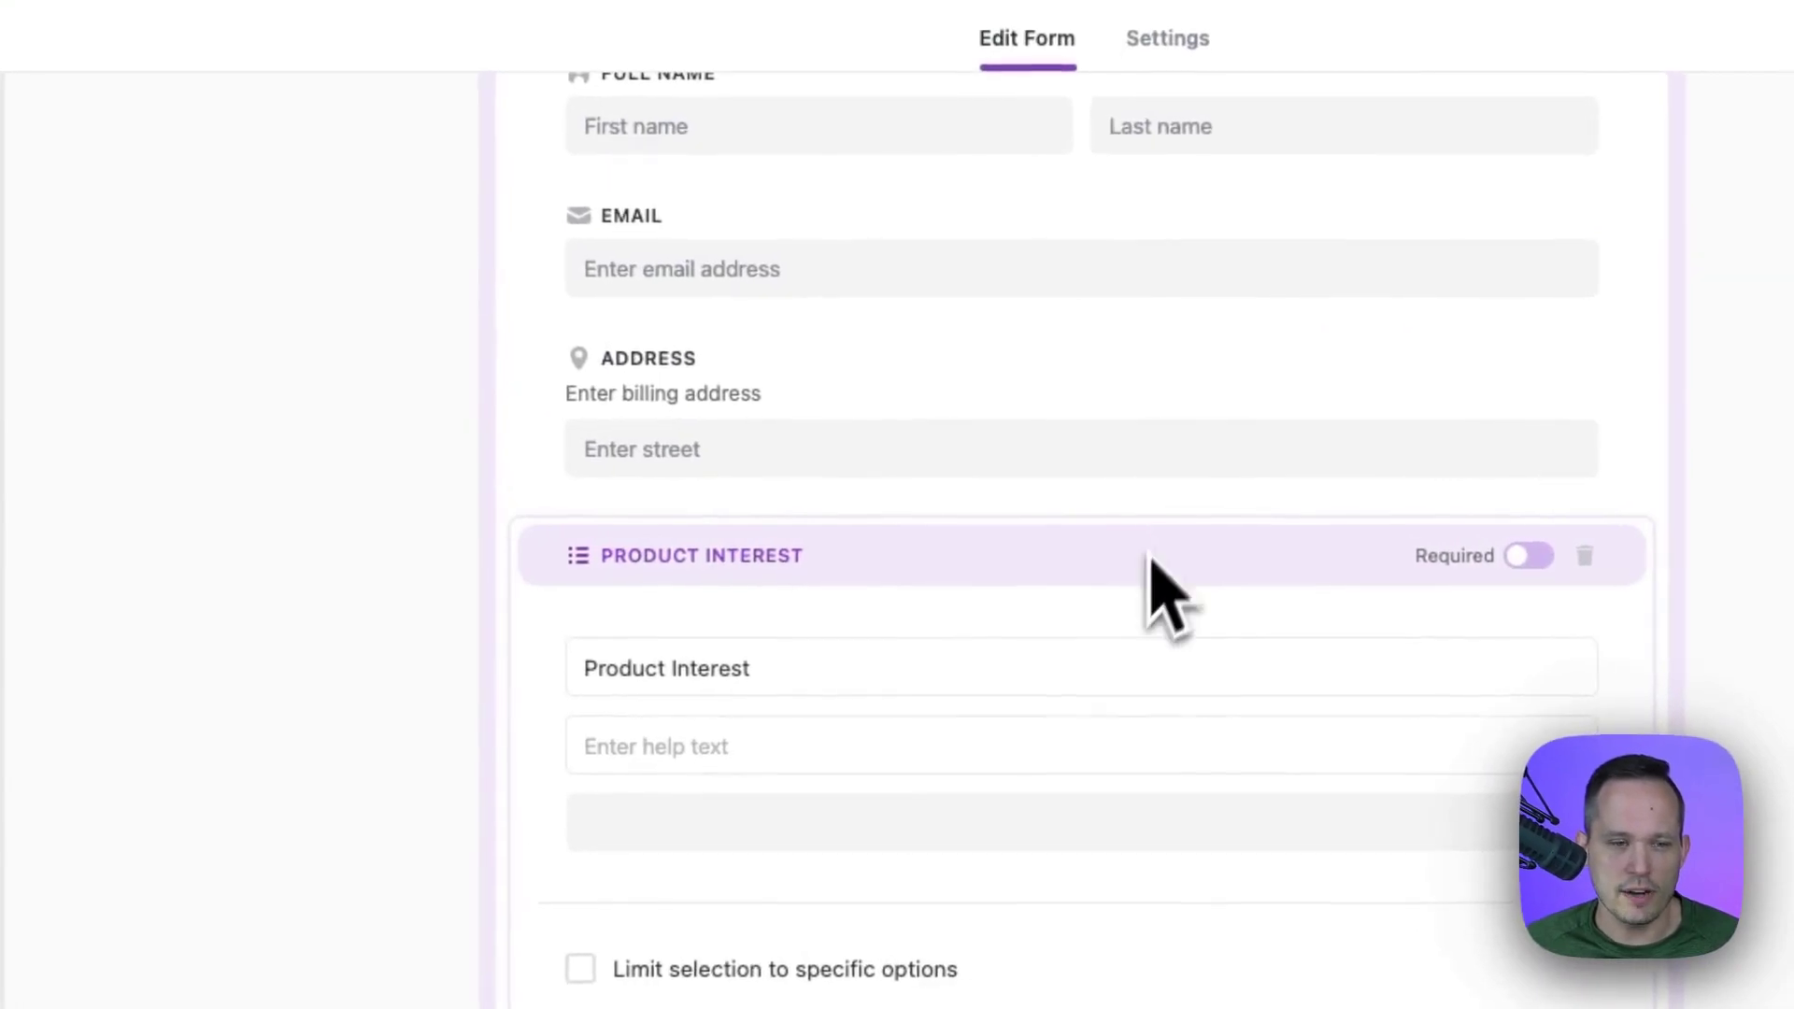
{"action": "scroll", "coordinate": [1139, 598], "scroll_direction": "down", "scroll_amount": 3}
{"action": "scroll", "coordinate": [1135, 690], "scroll_direction": "down", "scroll_amount": 1}
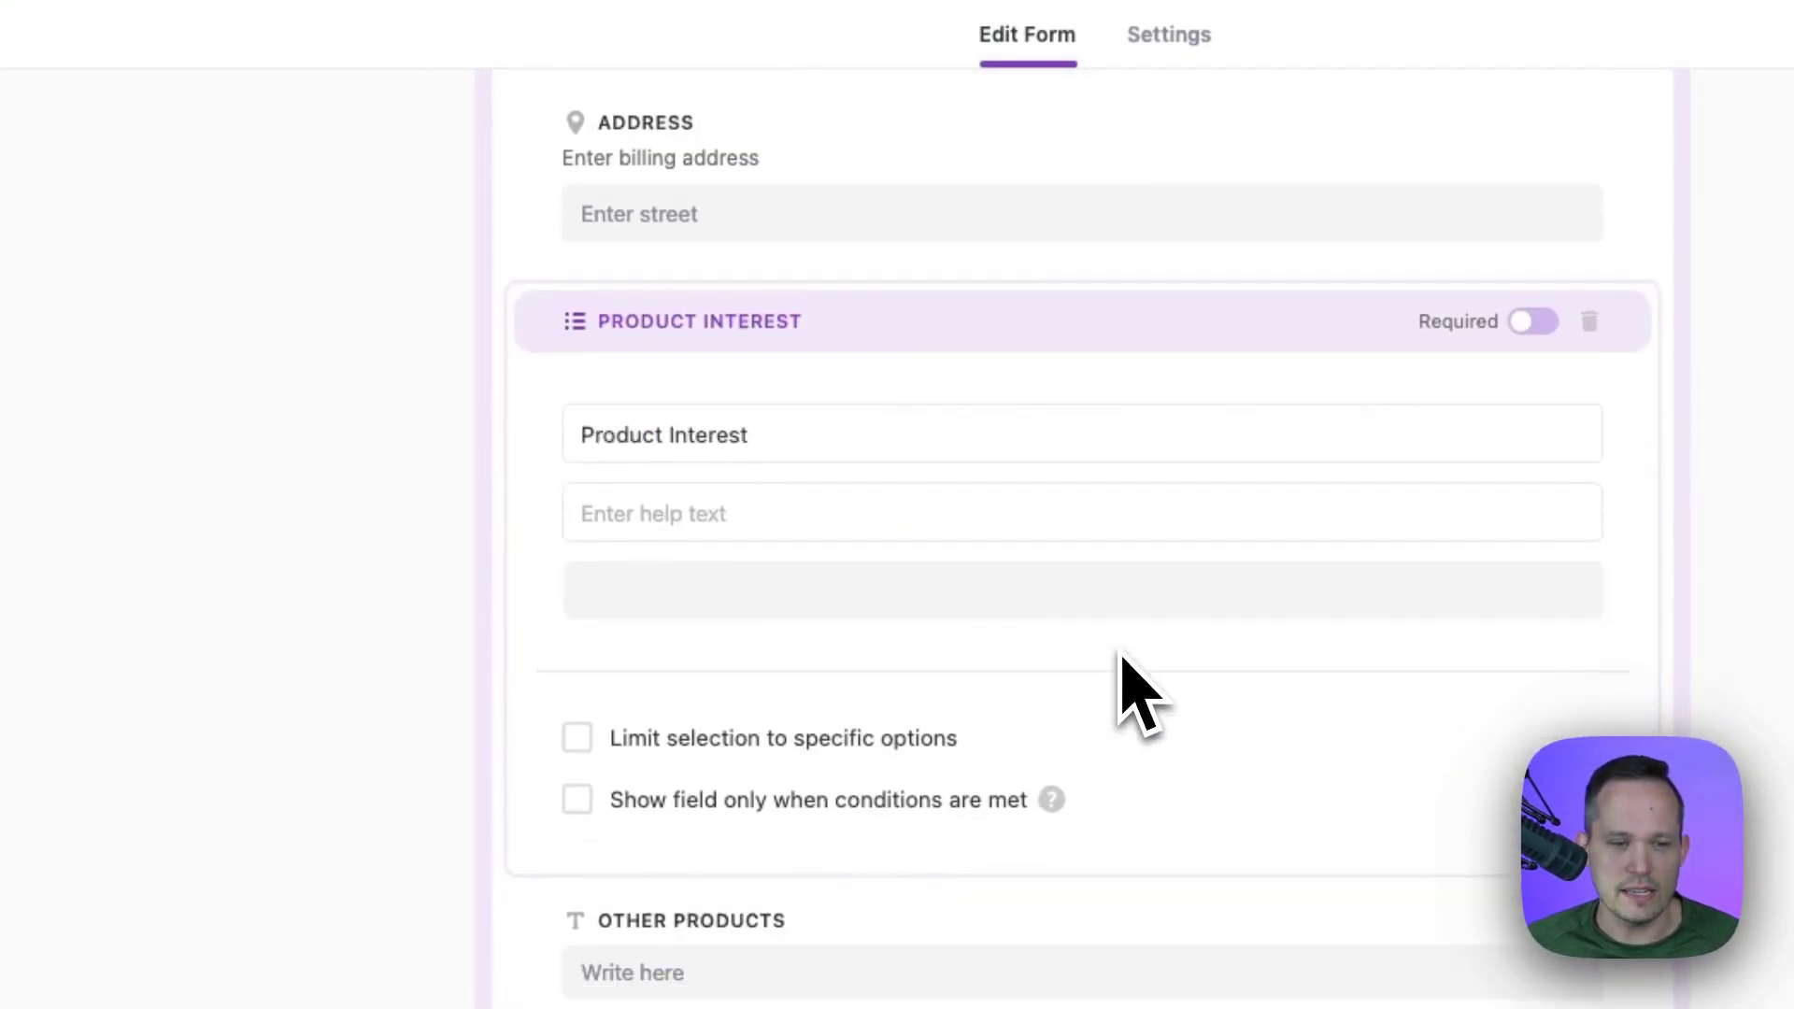
{"action": "left_click", "coordinate": [641, 694]}
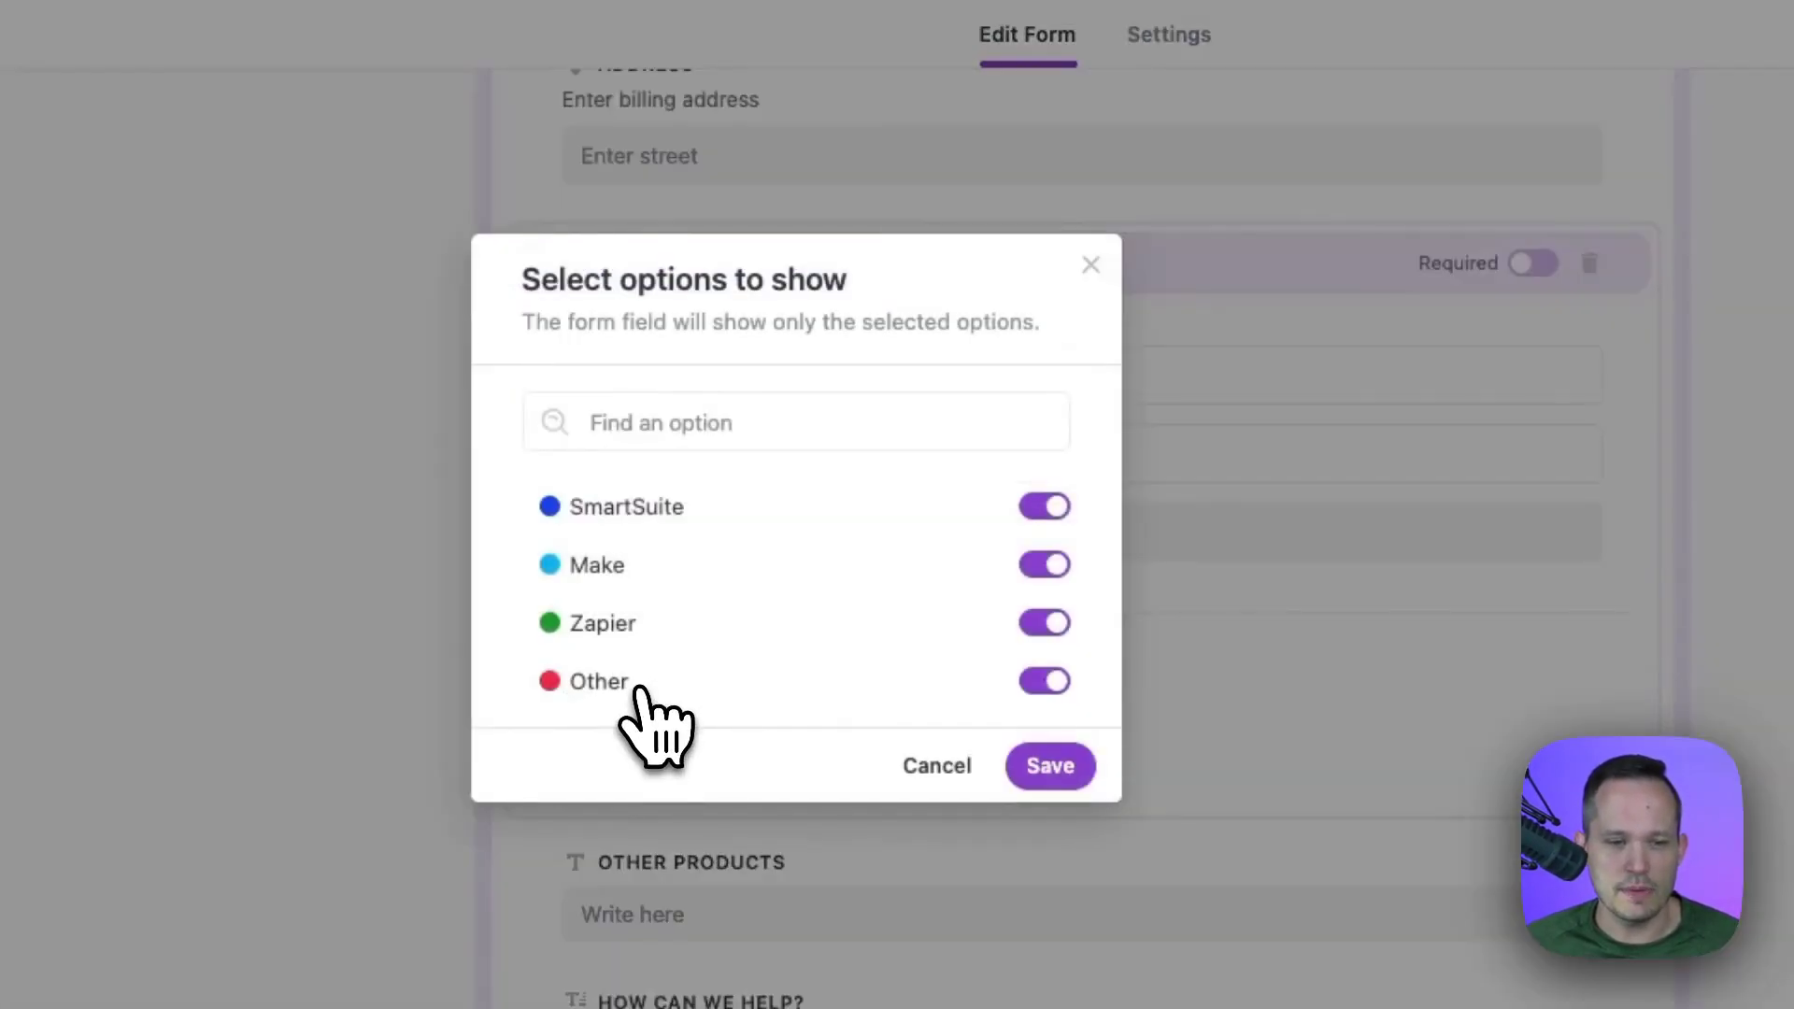
{"action": "left_click", "coordinate": [1089, 266]}
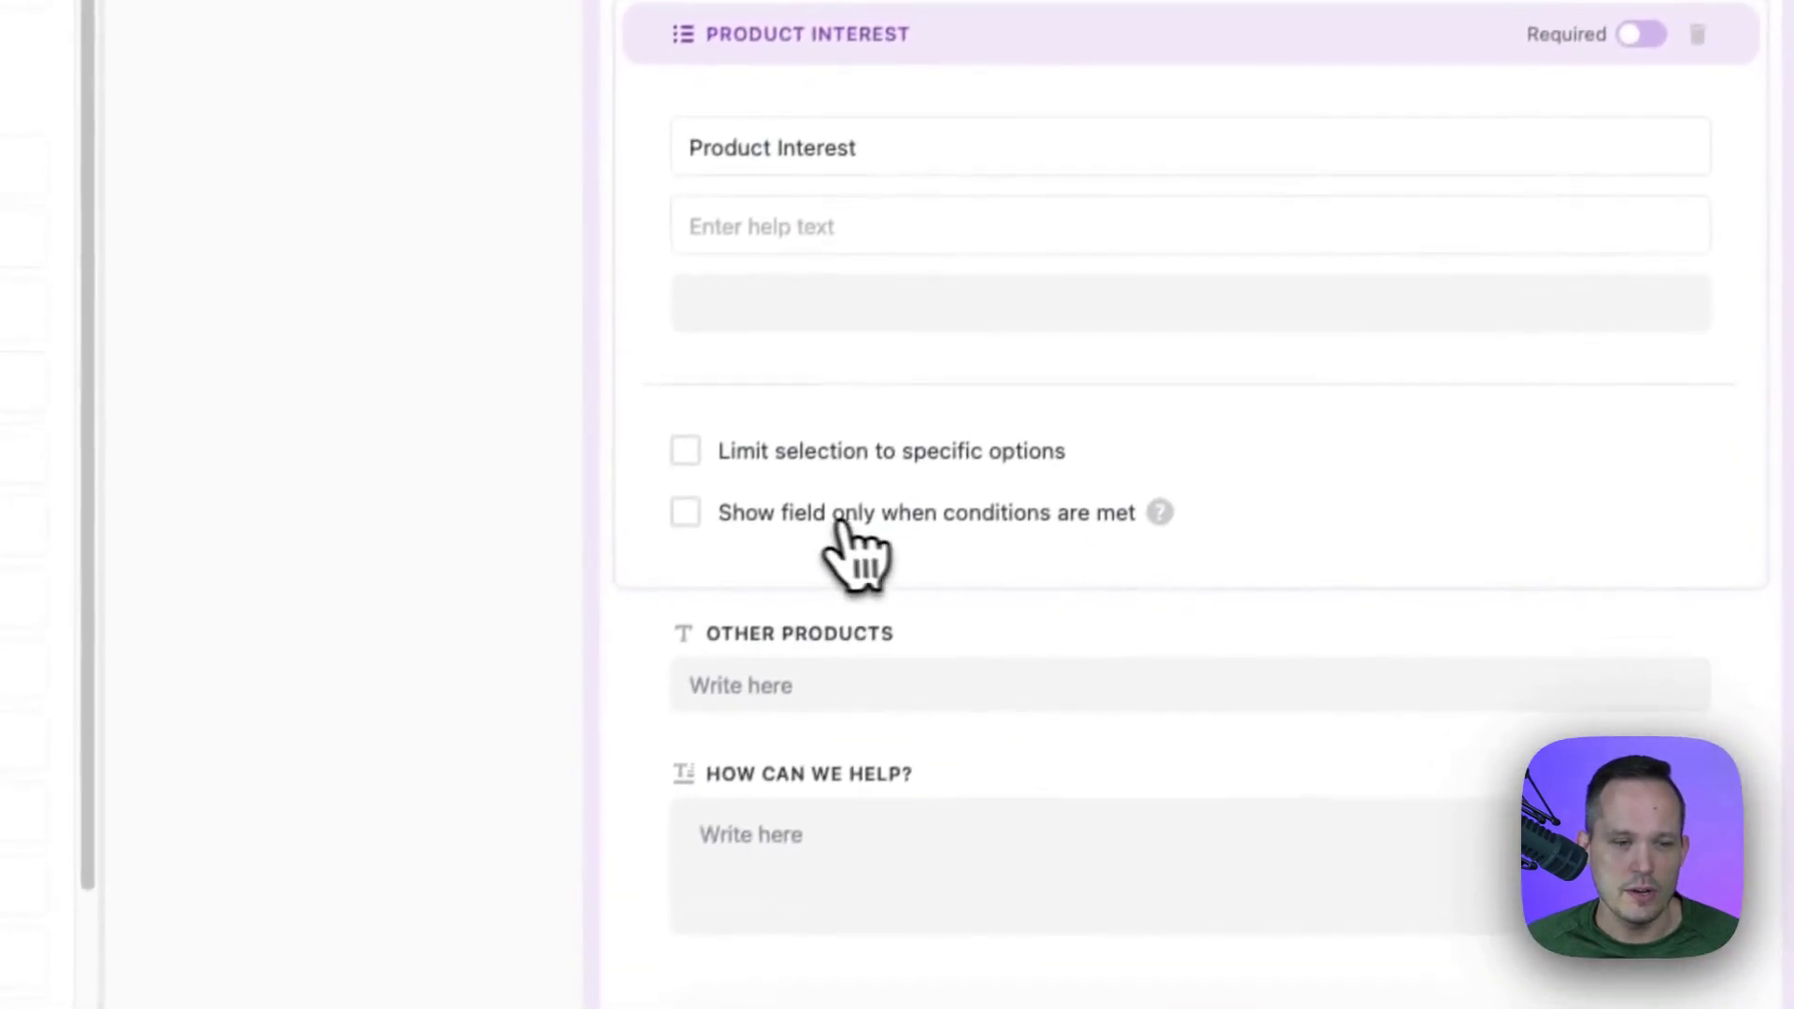
{"action": "left_click", "coordinate": [794, 743]}
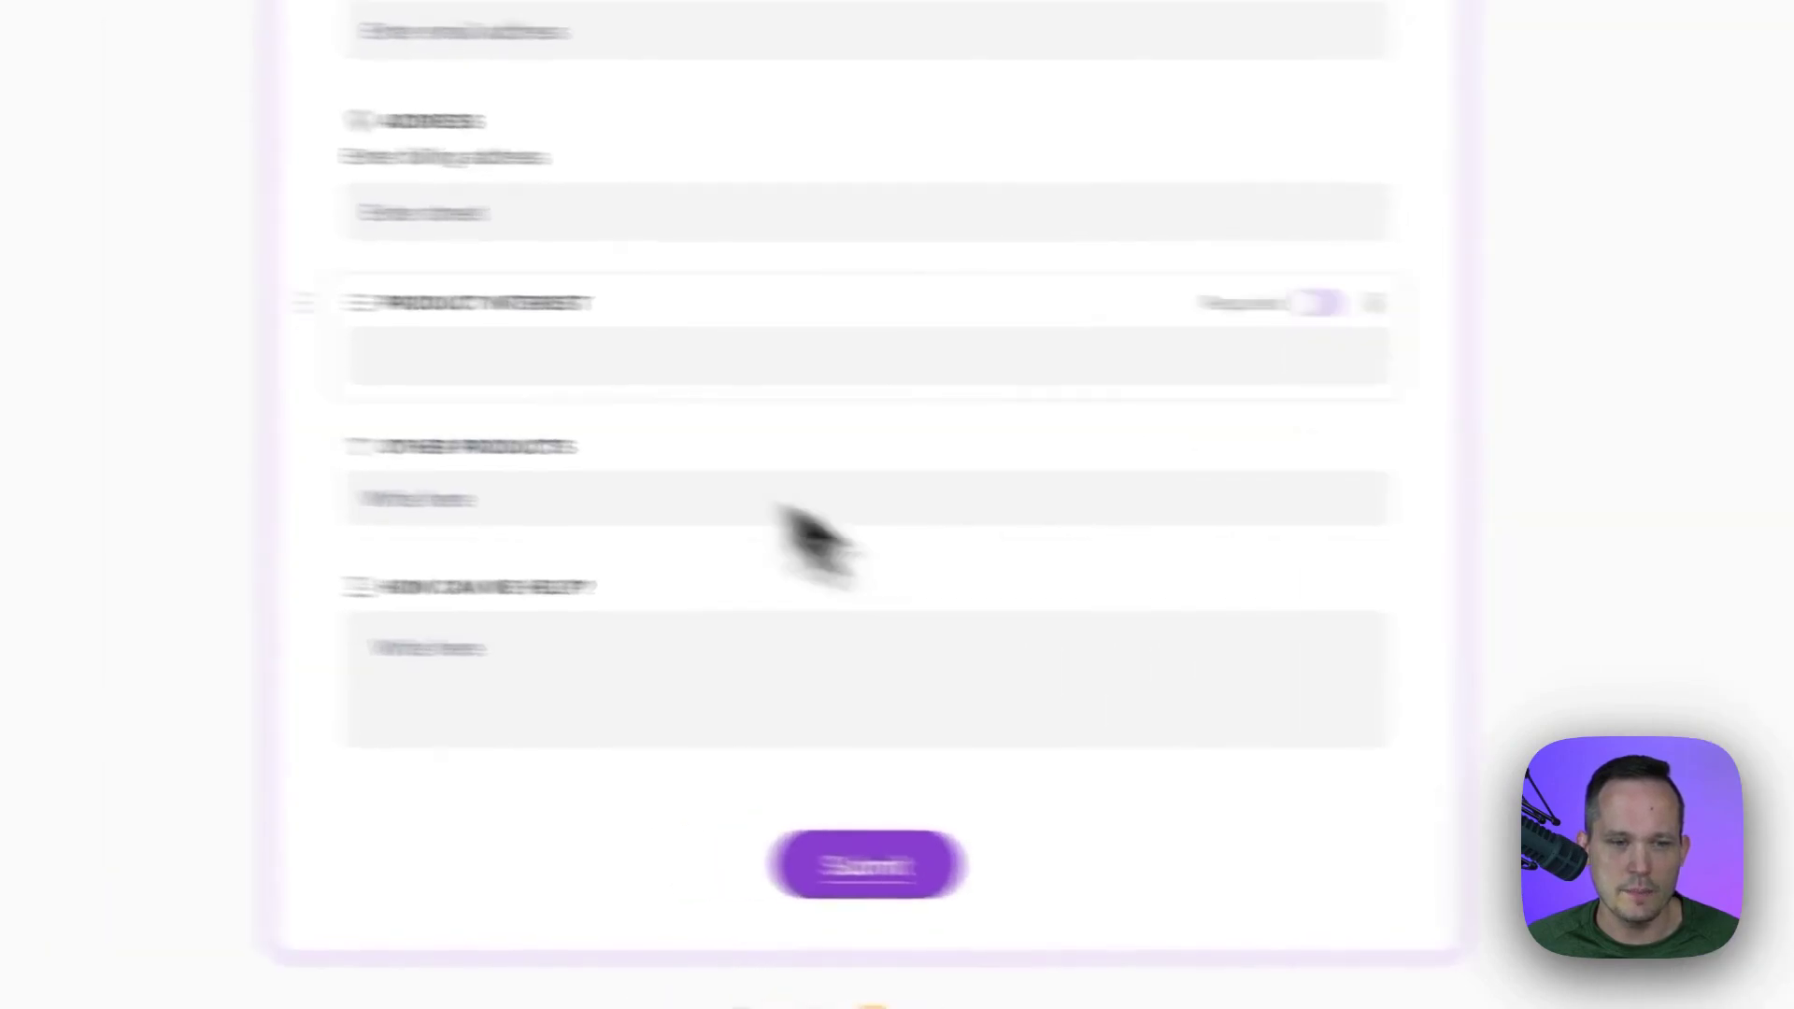
Add a condition so Other Products shows only when Product Interest has any of Other
{"action": "left_click", "coordinate": [869, 519]}
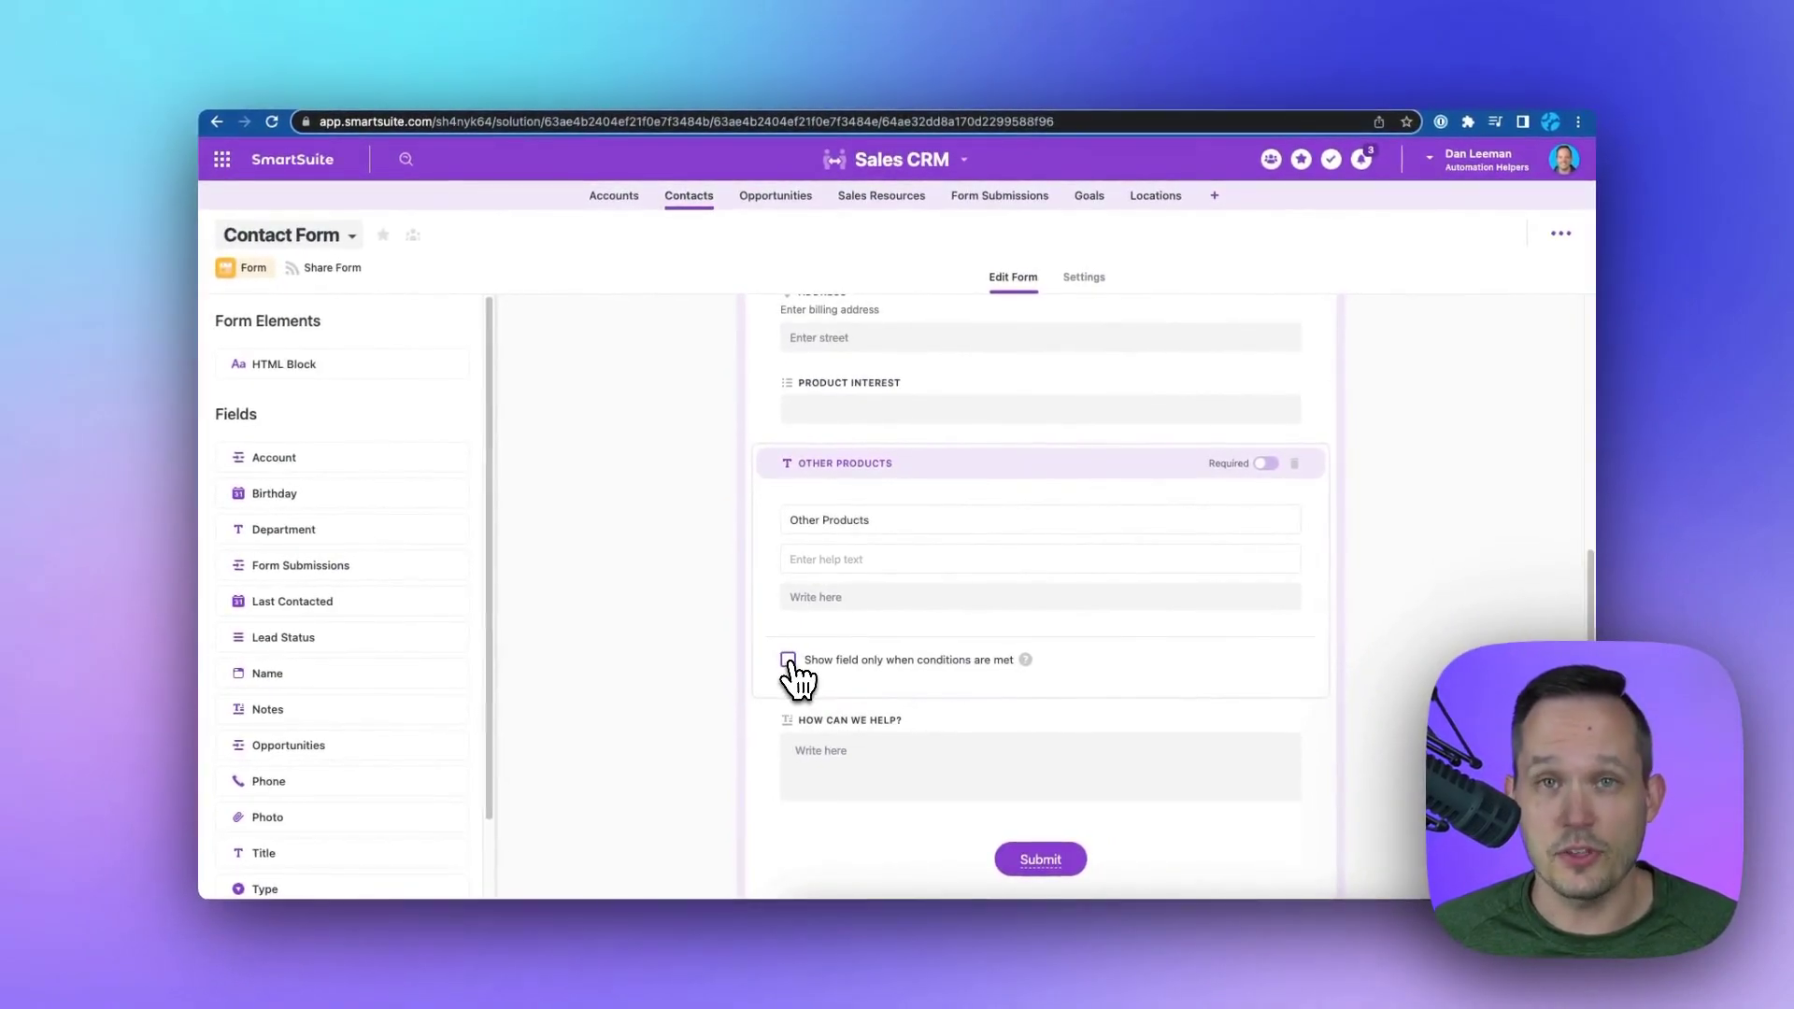
{"action": "left_click", "coordinate": [788, 662]}
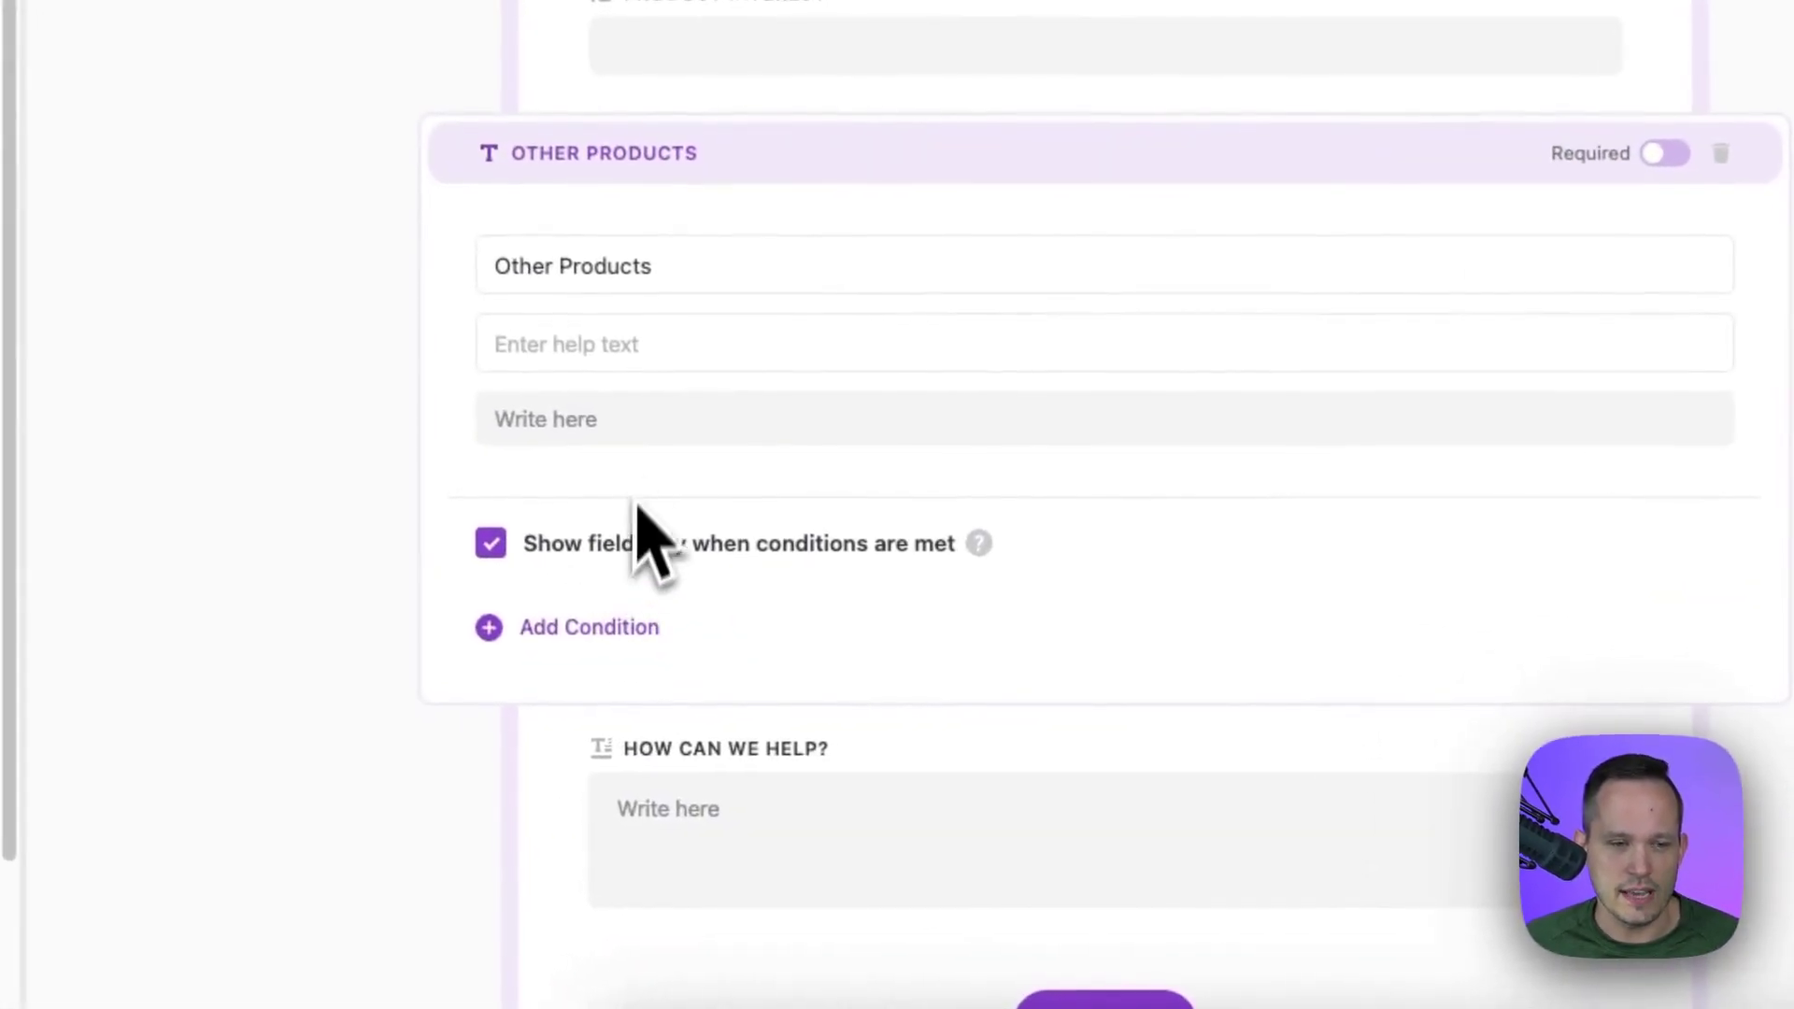
{"action": "left_click", "coordinate": [574, 626]}
{"action": "left_click", "coordinate": [674, 621]}
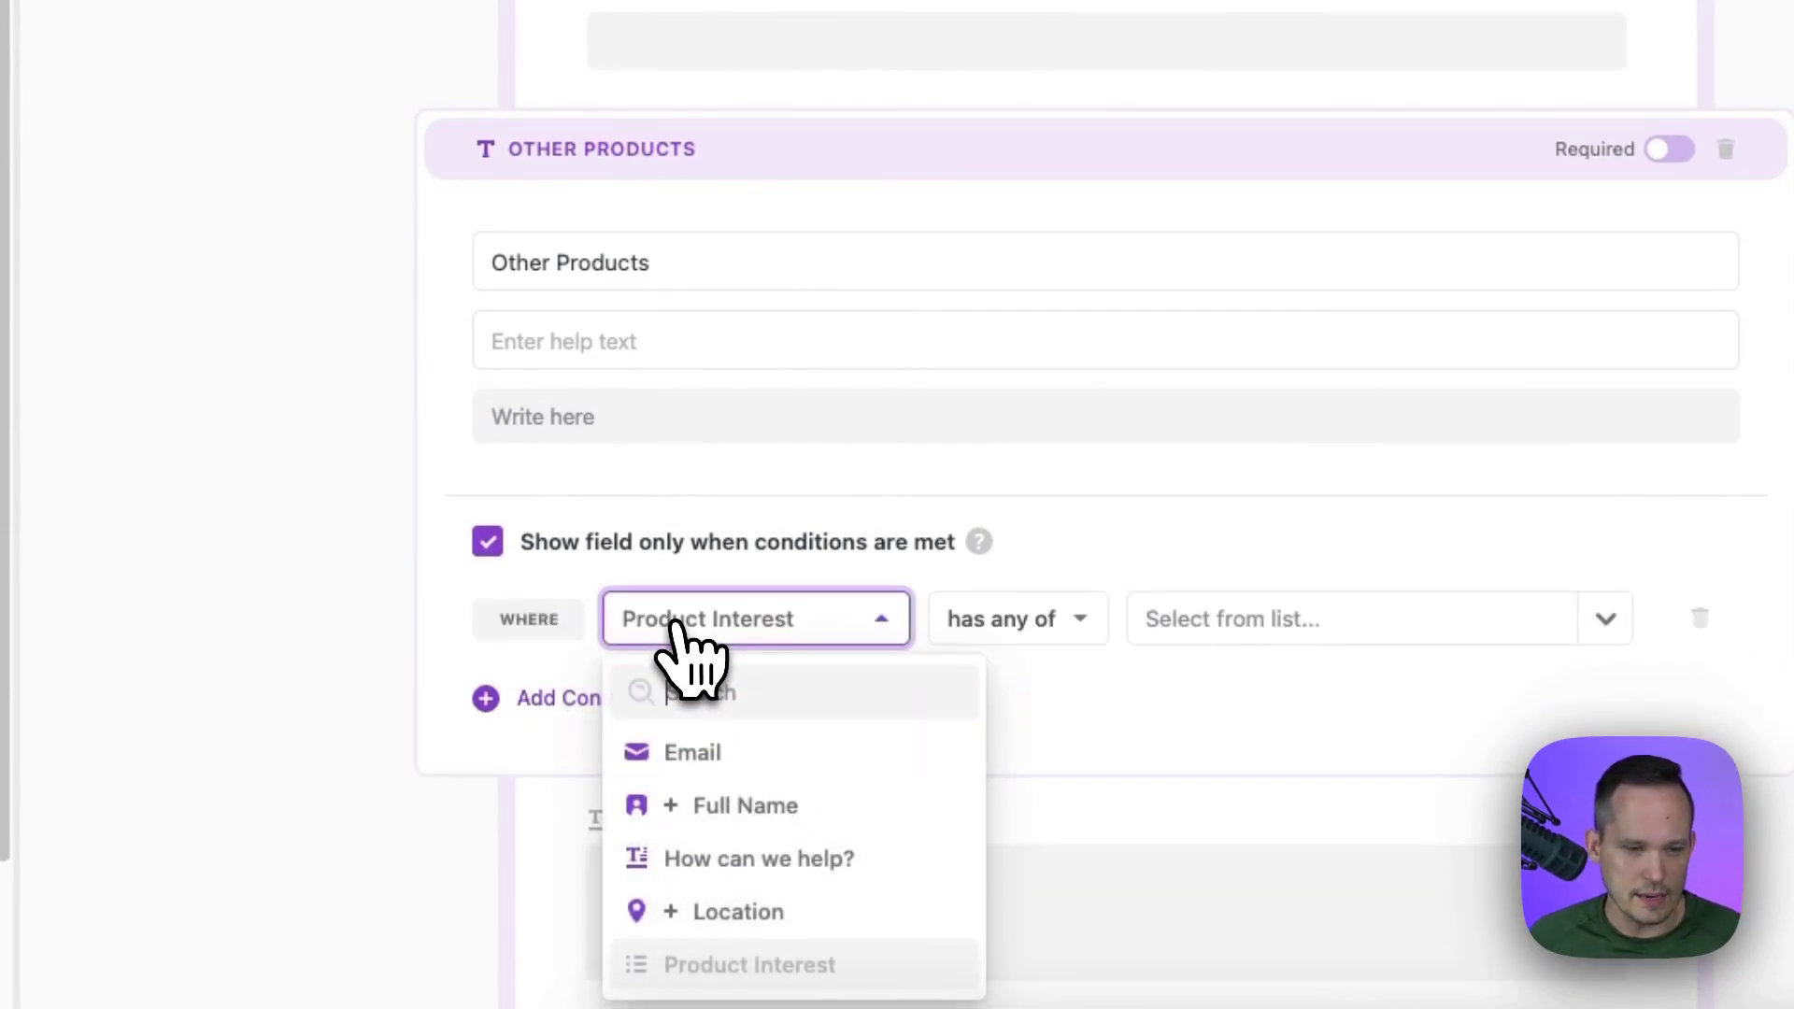
{"action": "left_click", "coordinate": [1224, 619]}
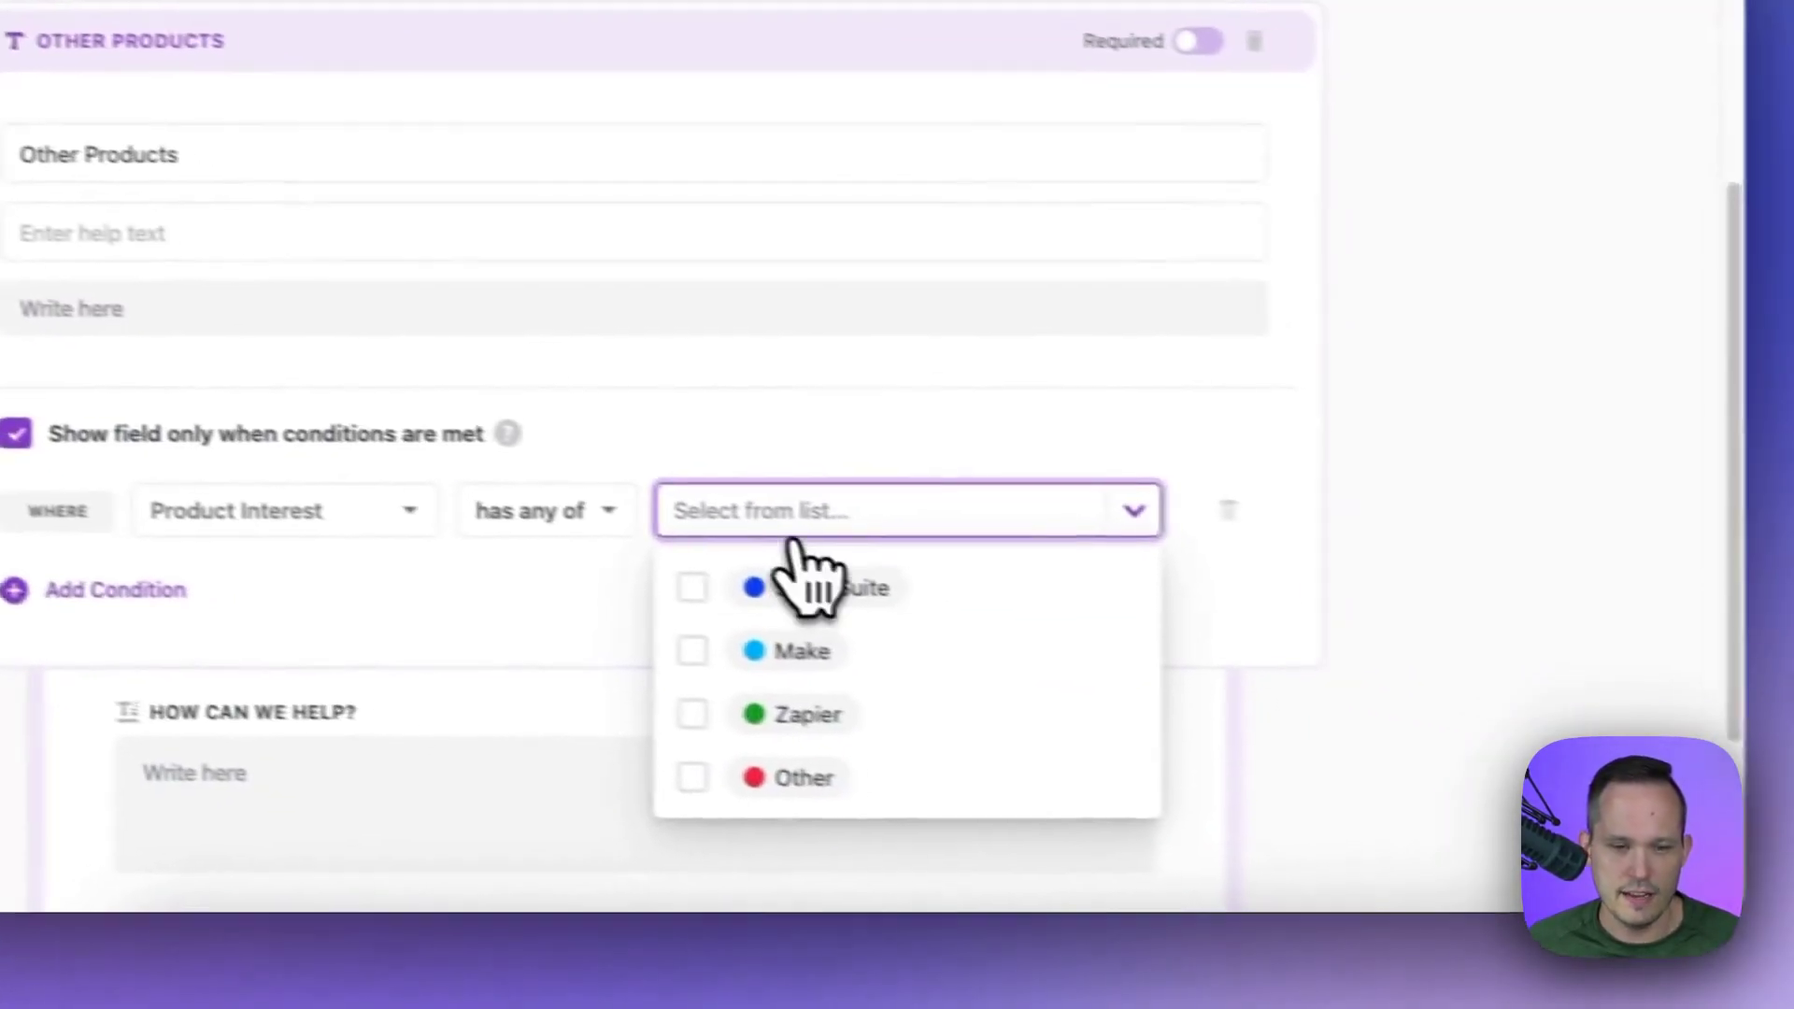
{"action": "left_click", "coordinate": [817, 777]}
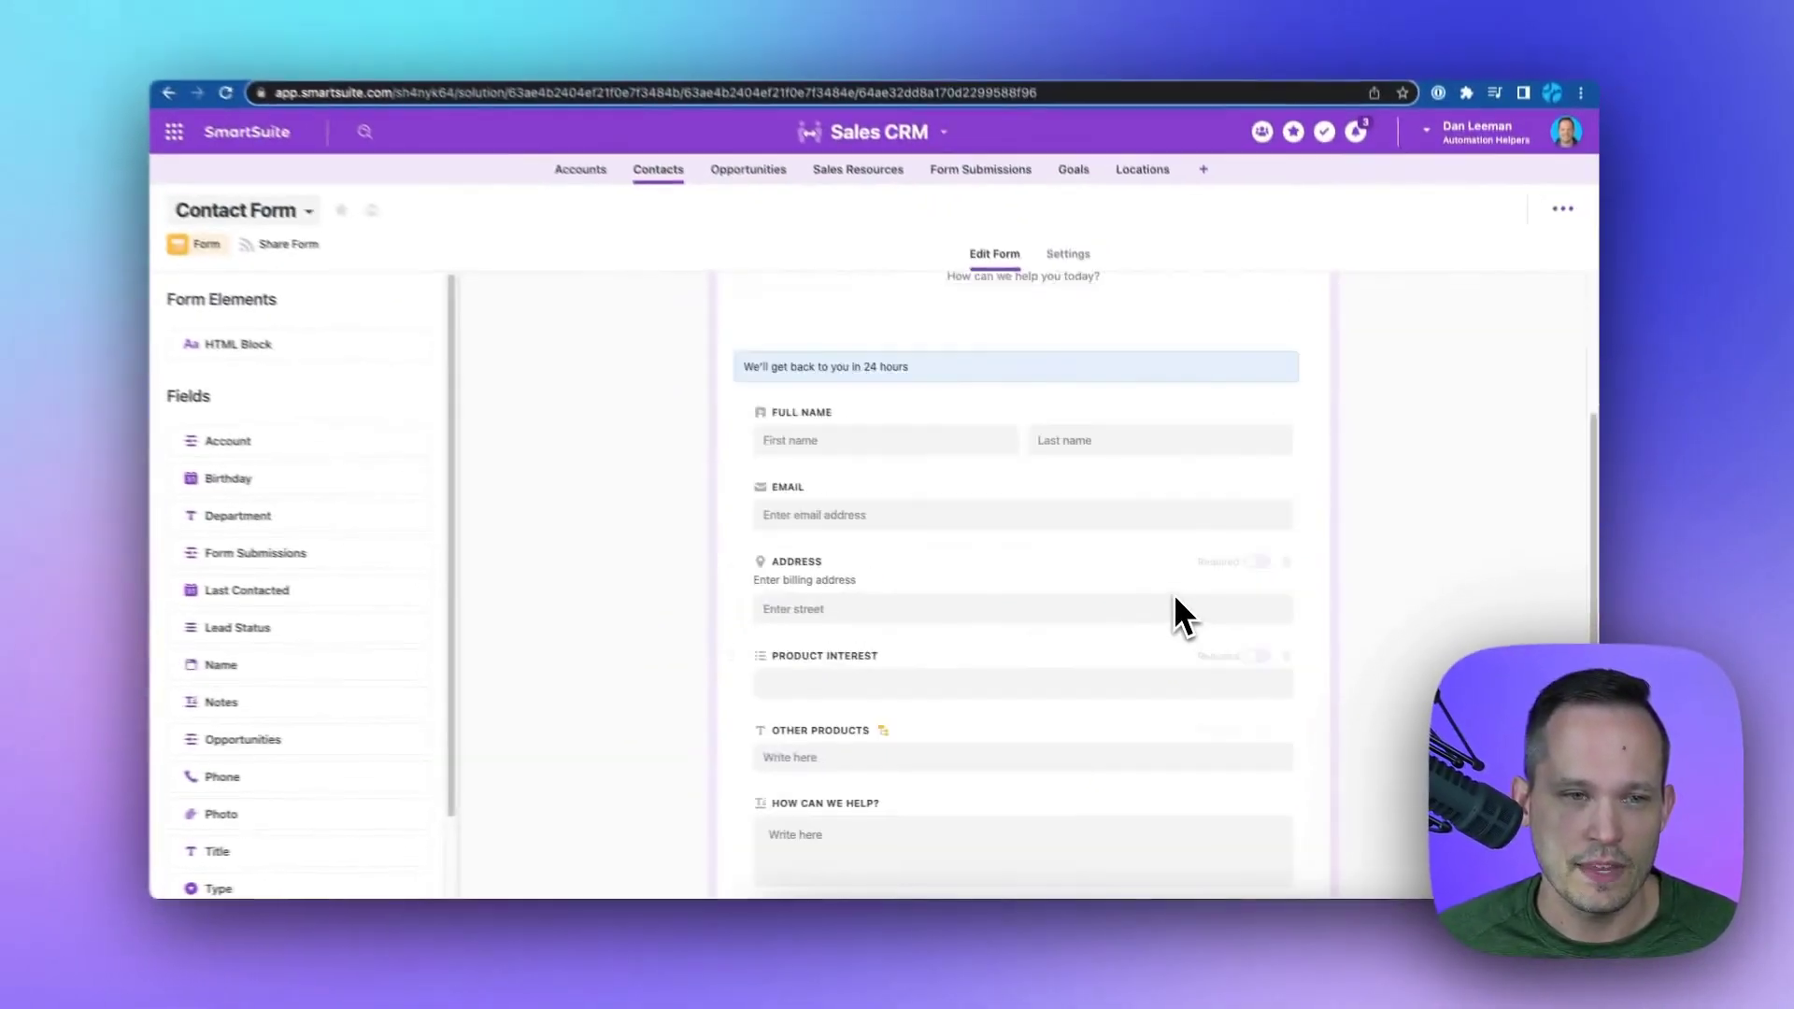
{"action": "scroll", "coordinate": [1185, 604], "scroll_direction": "up", "scroll_amount": 5}
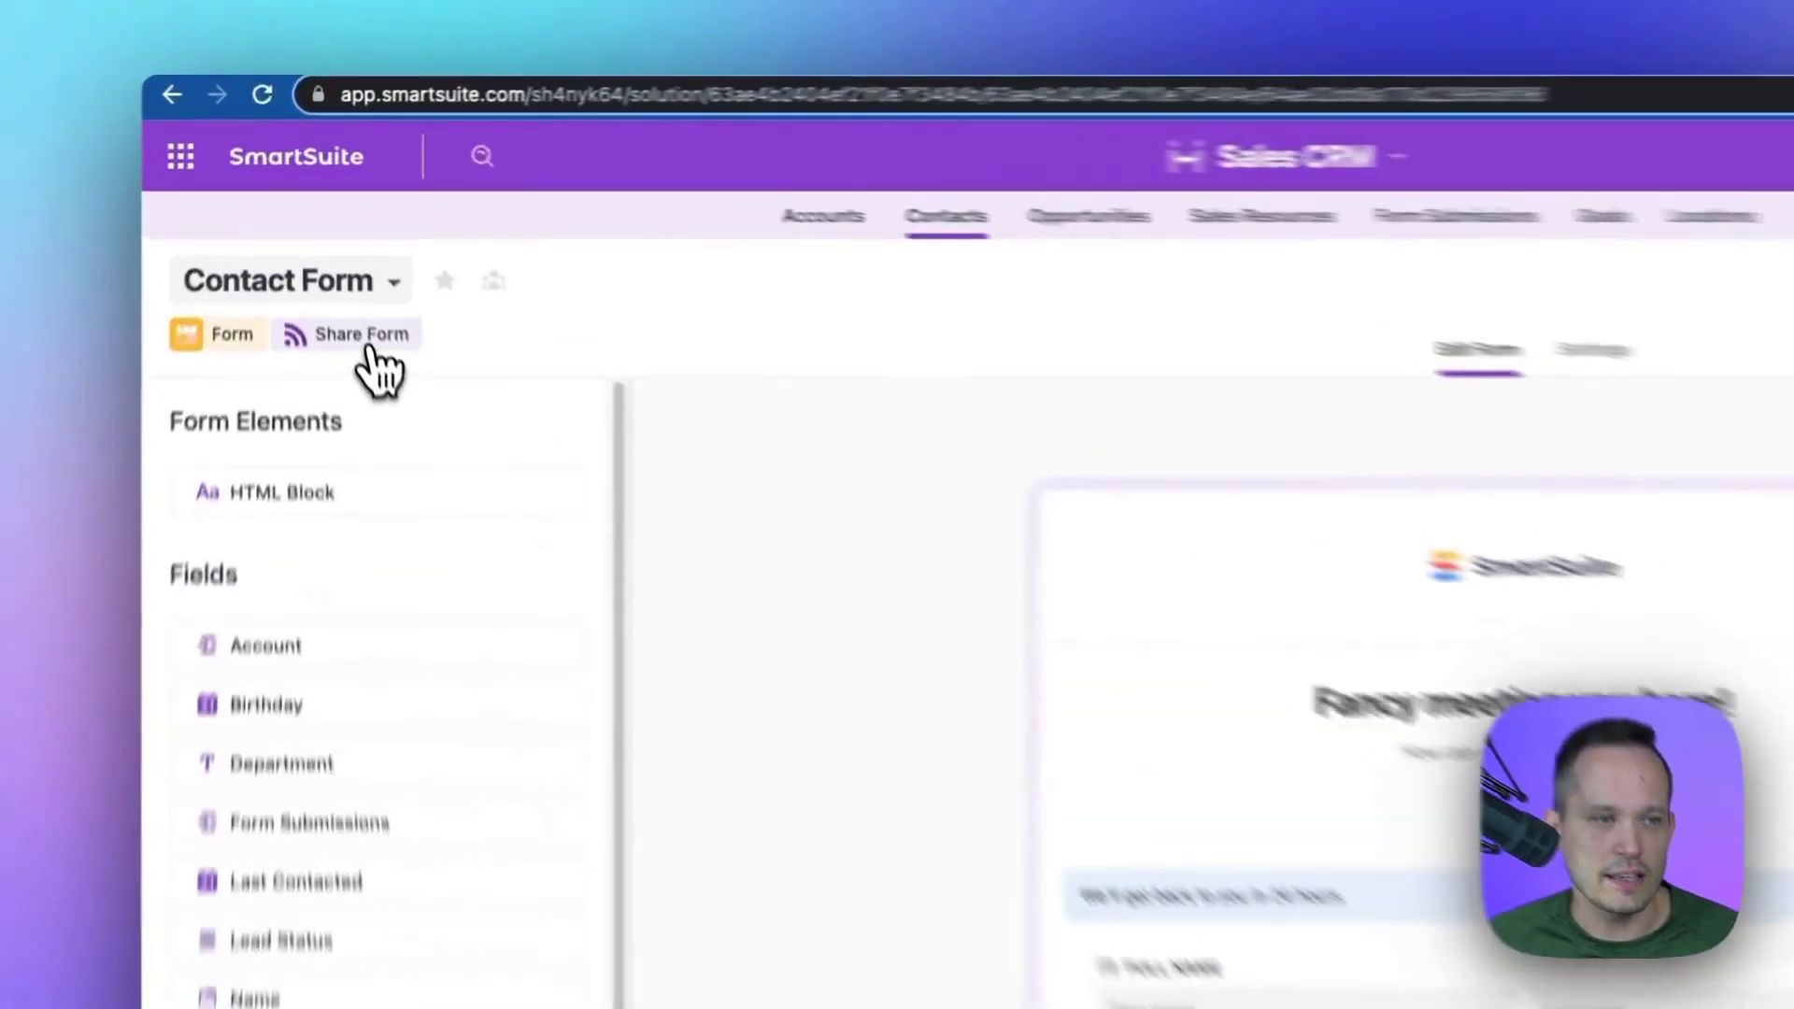
Enable Share Form and open the shareable link with 'Preview in new tab'
{"action": "left_click", "coordinate": [331, 268]}
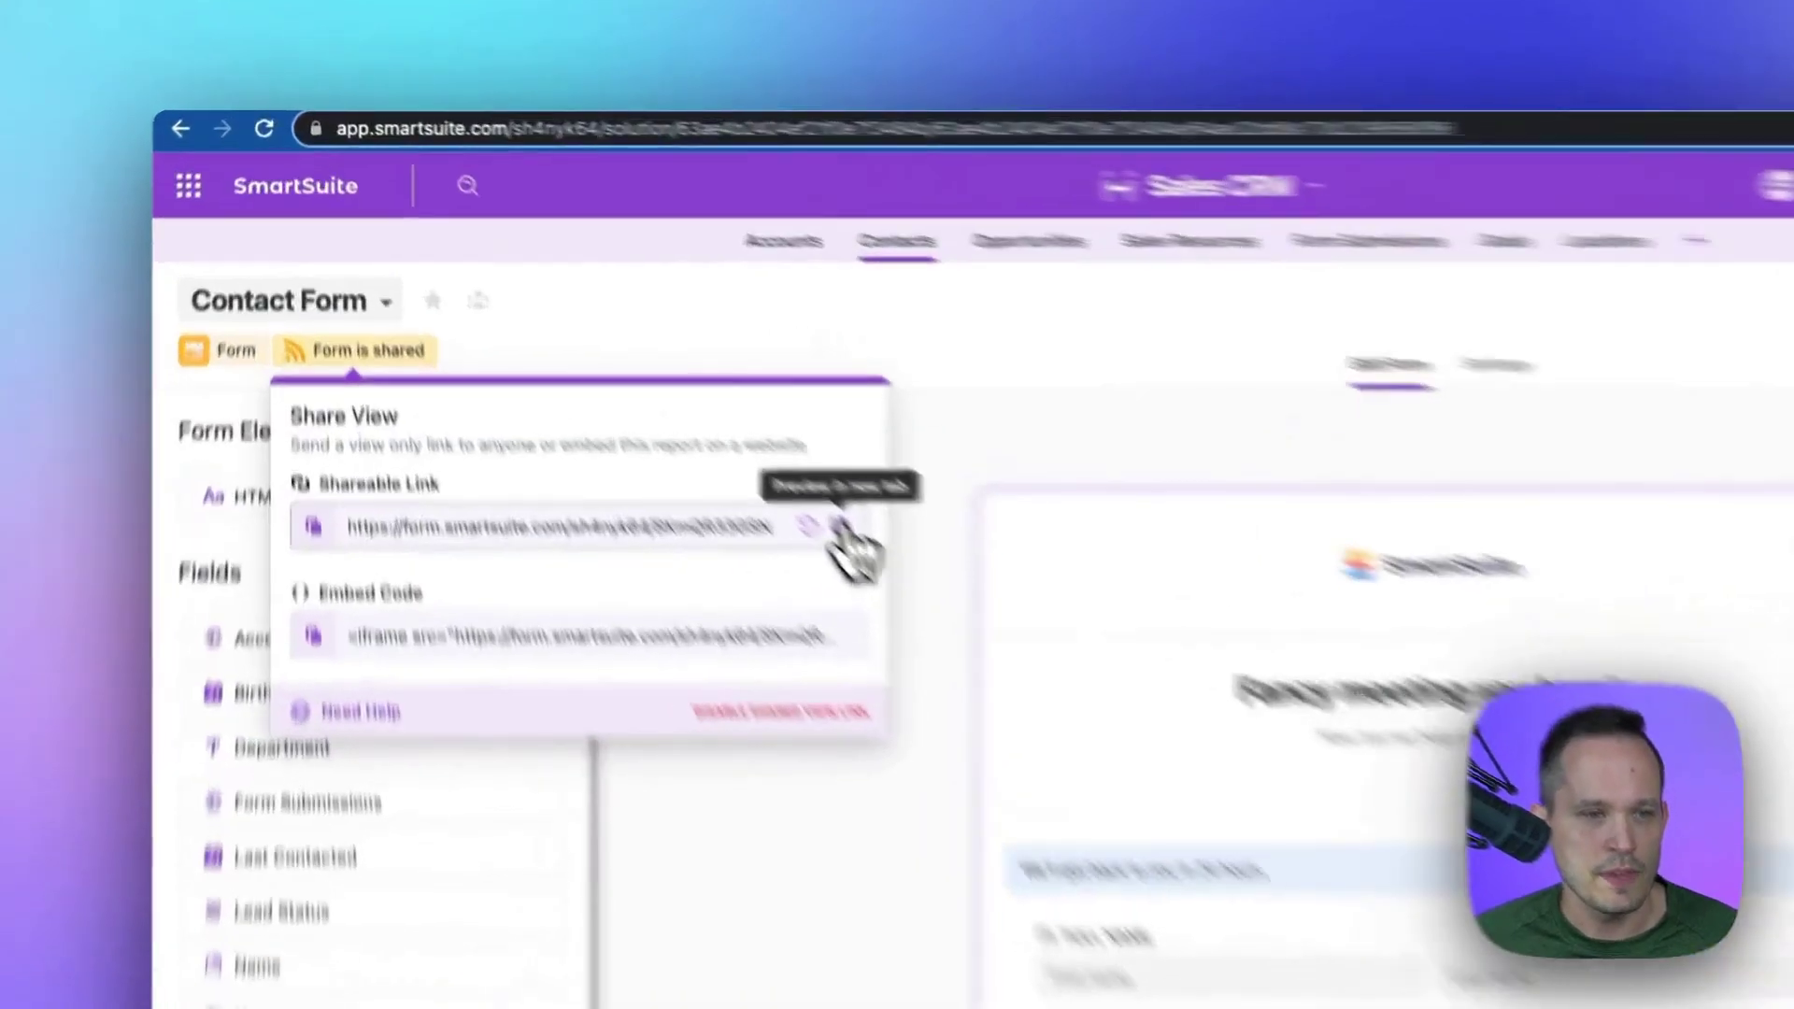
{"action": "left_click", "coordinate": [652, 384]}
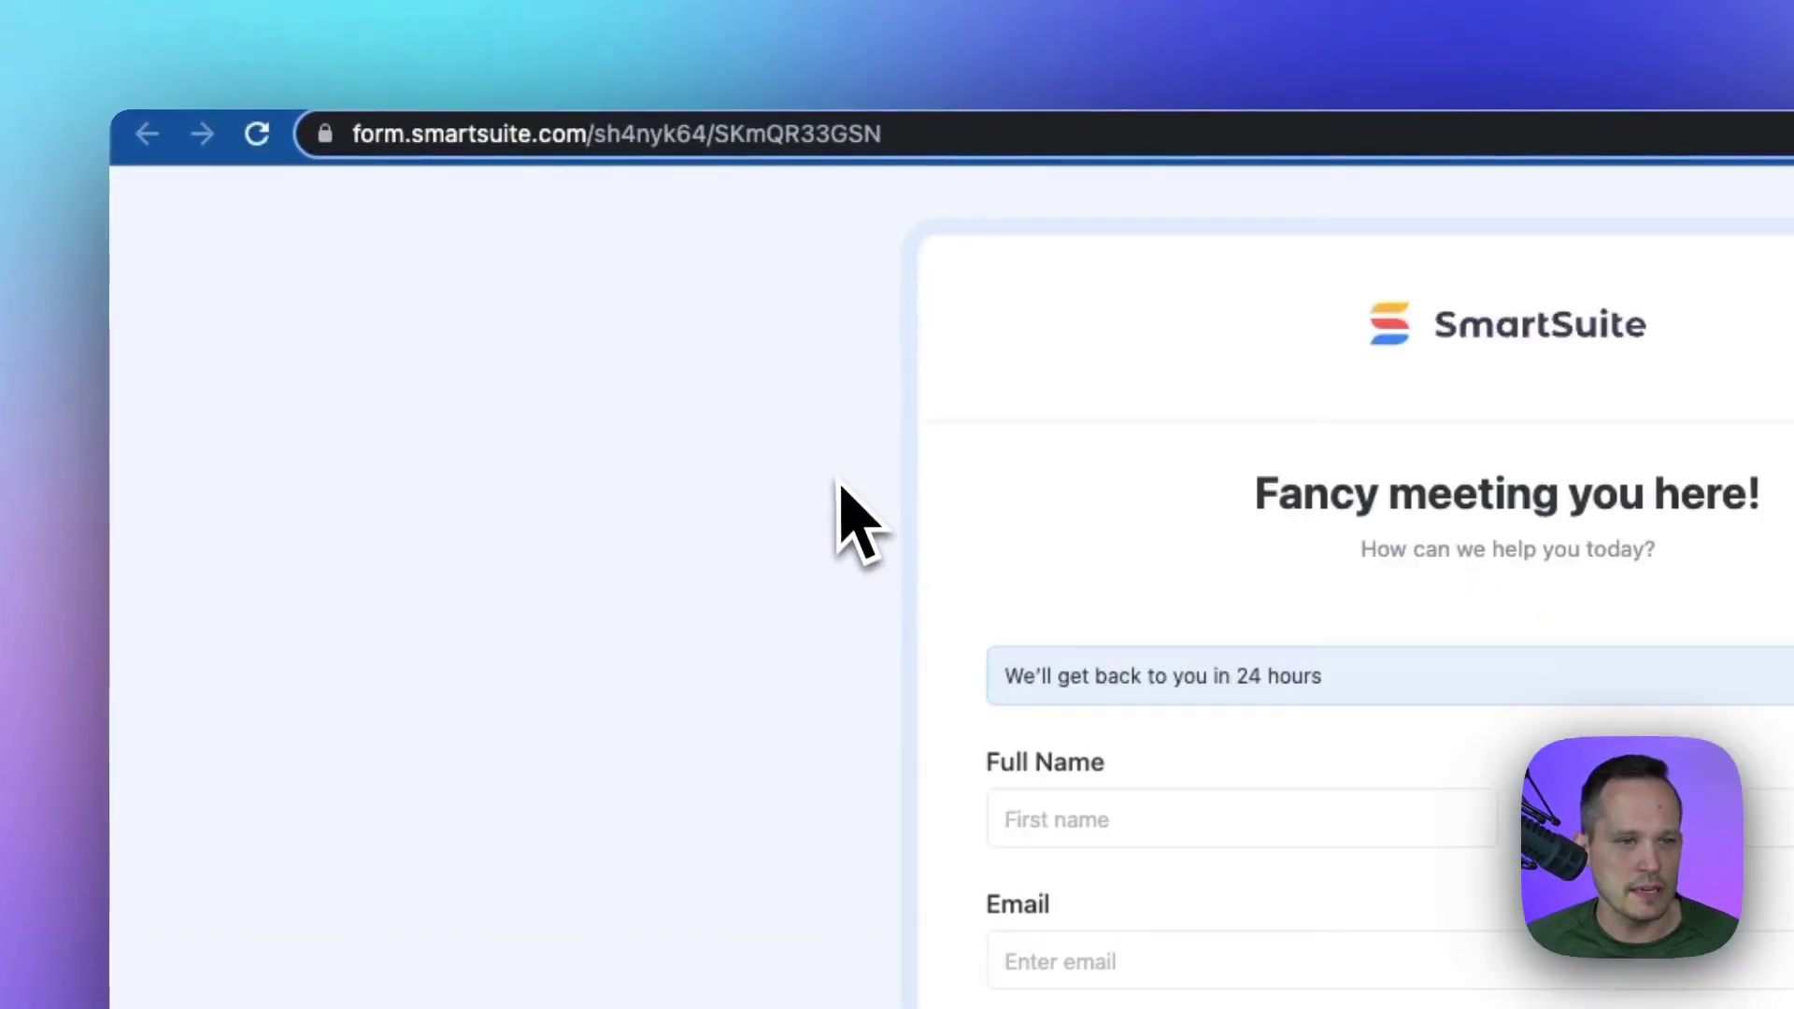
Close the preview tab and load the public form from the pasted shared link
{"action": "key", "text": "super+w"}
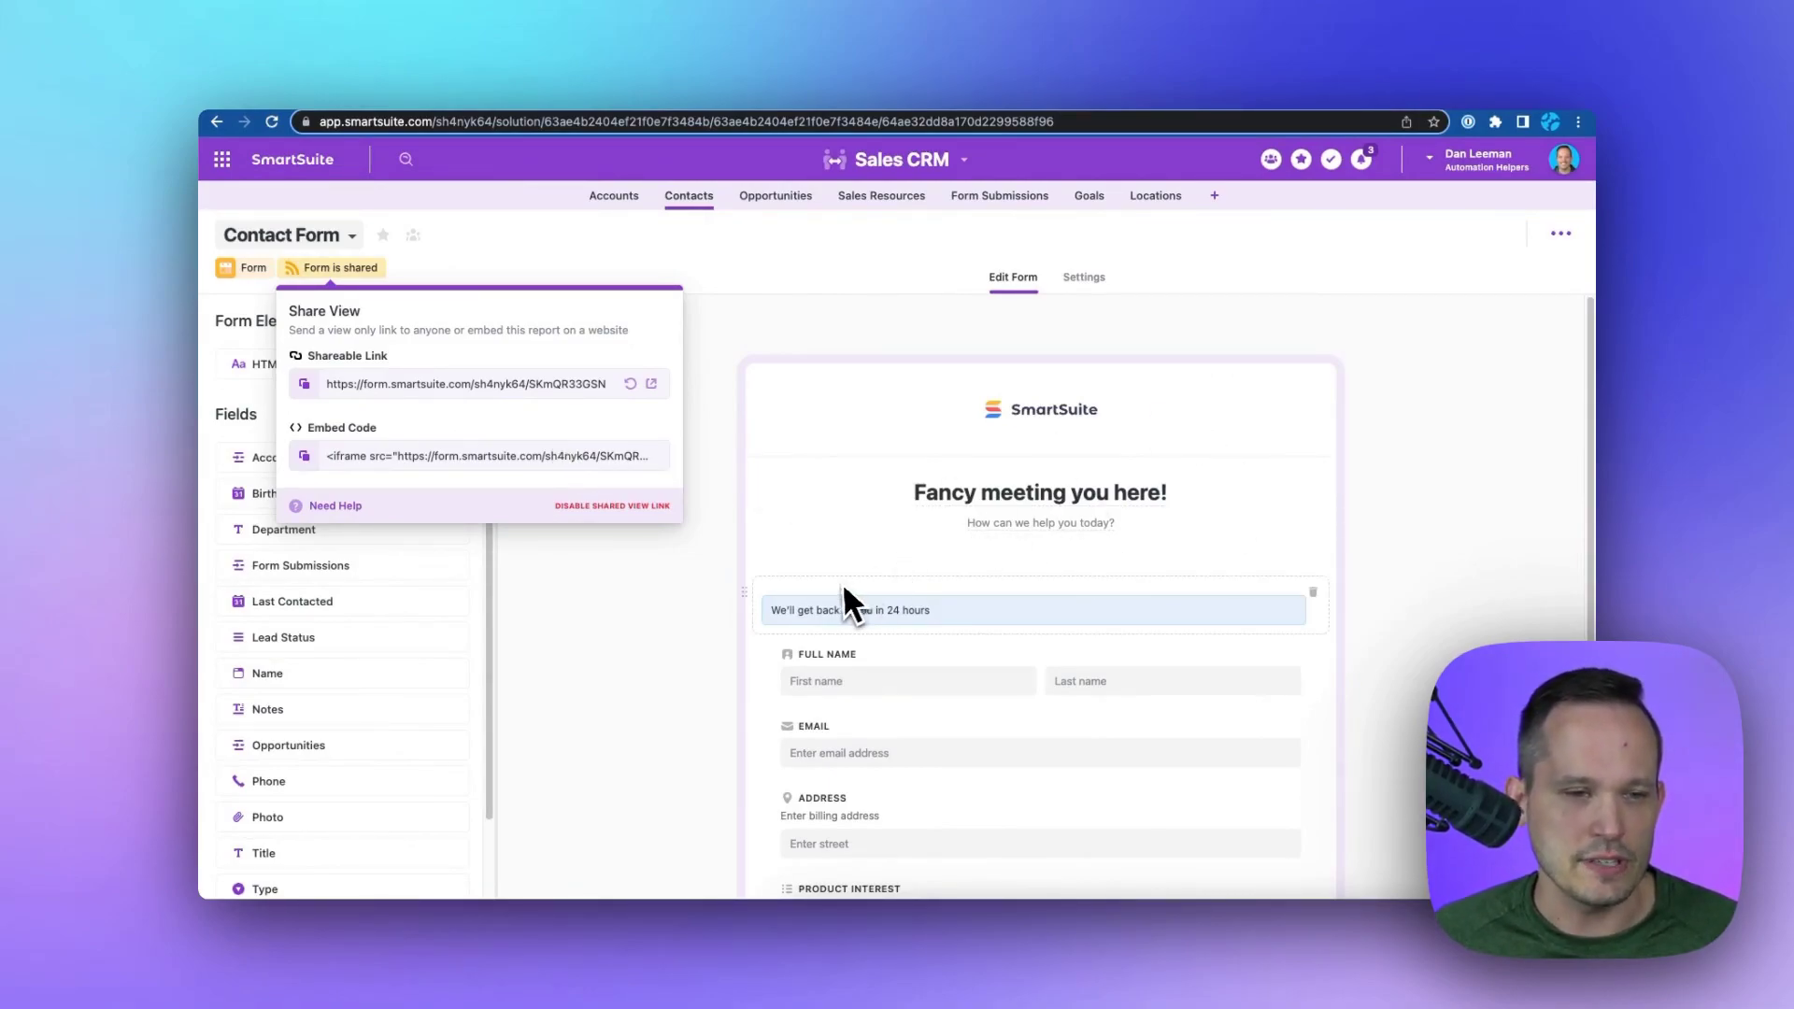
{"action": "left_click", "coordinate": [327, 122]}
{"action": "type", "text": "https://form.smartsuite.com/sh4nyk64/SKmQR33GSN"}
{"action": "key", "text": "Return"}
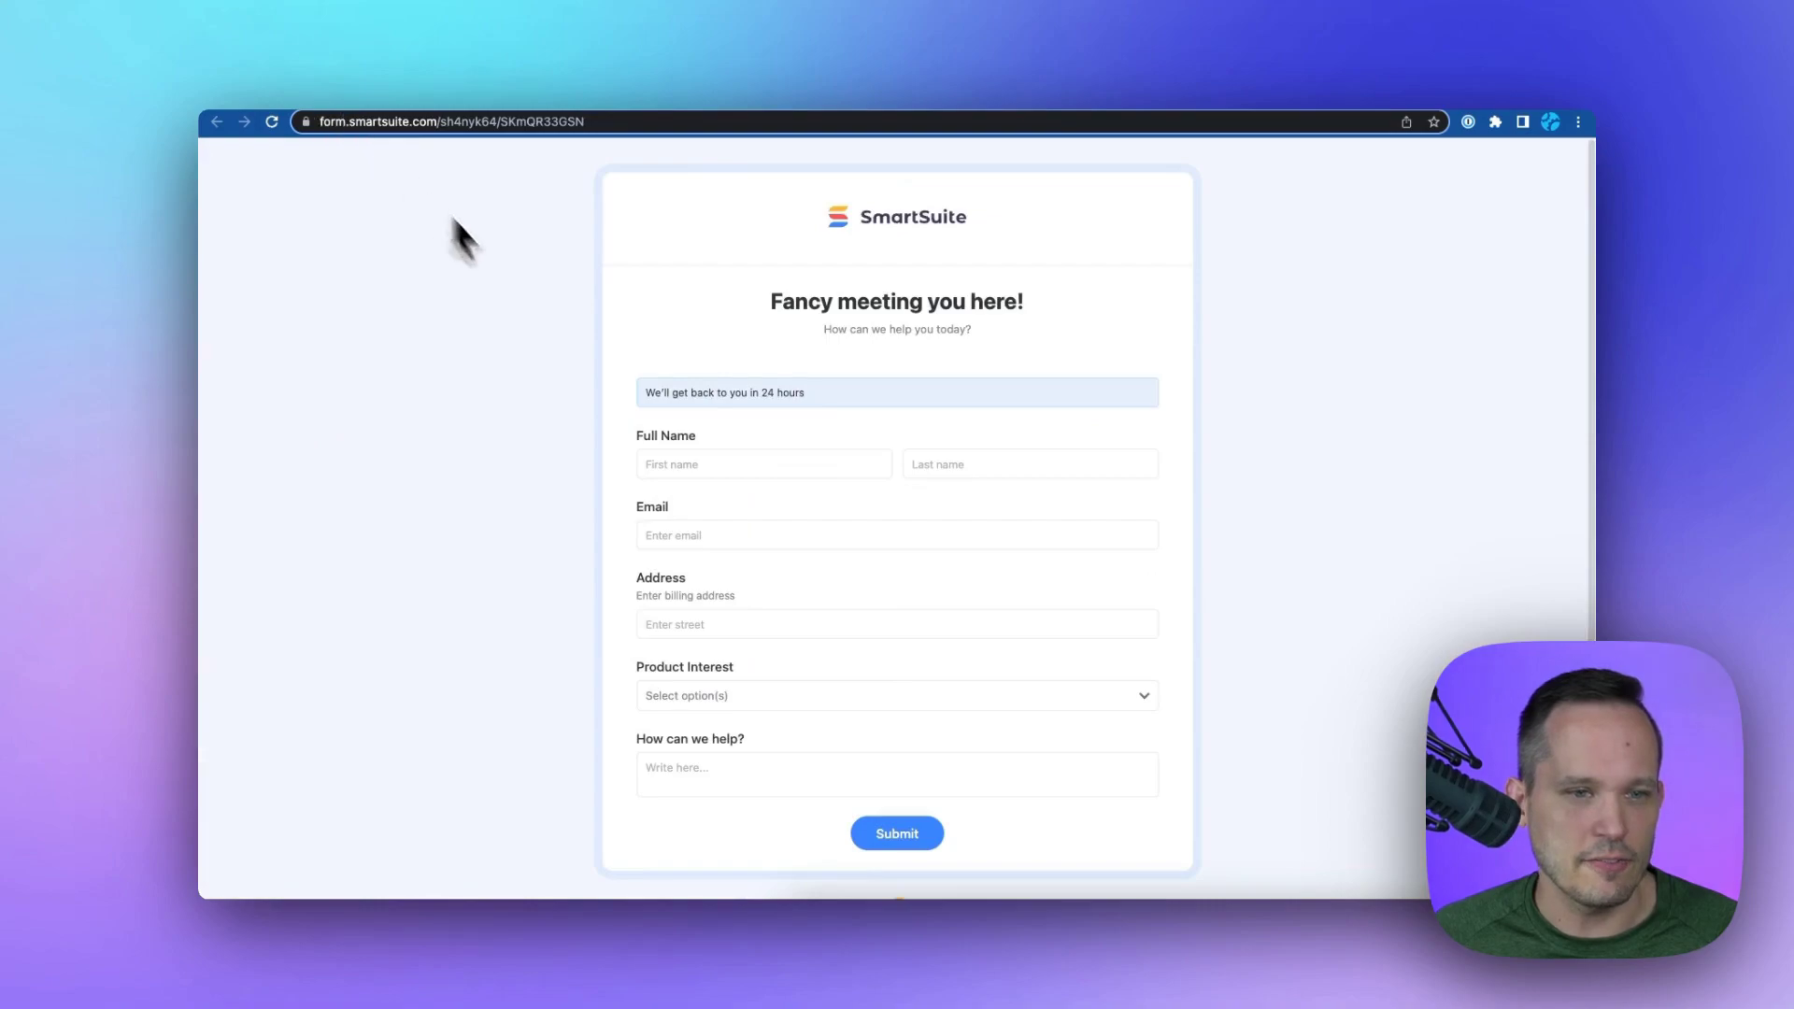
{"action": "scroll", "coordinate": [563, 388], "scroll_direction": "down", "scroll_amount": 1}
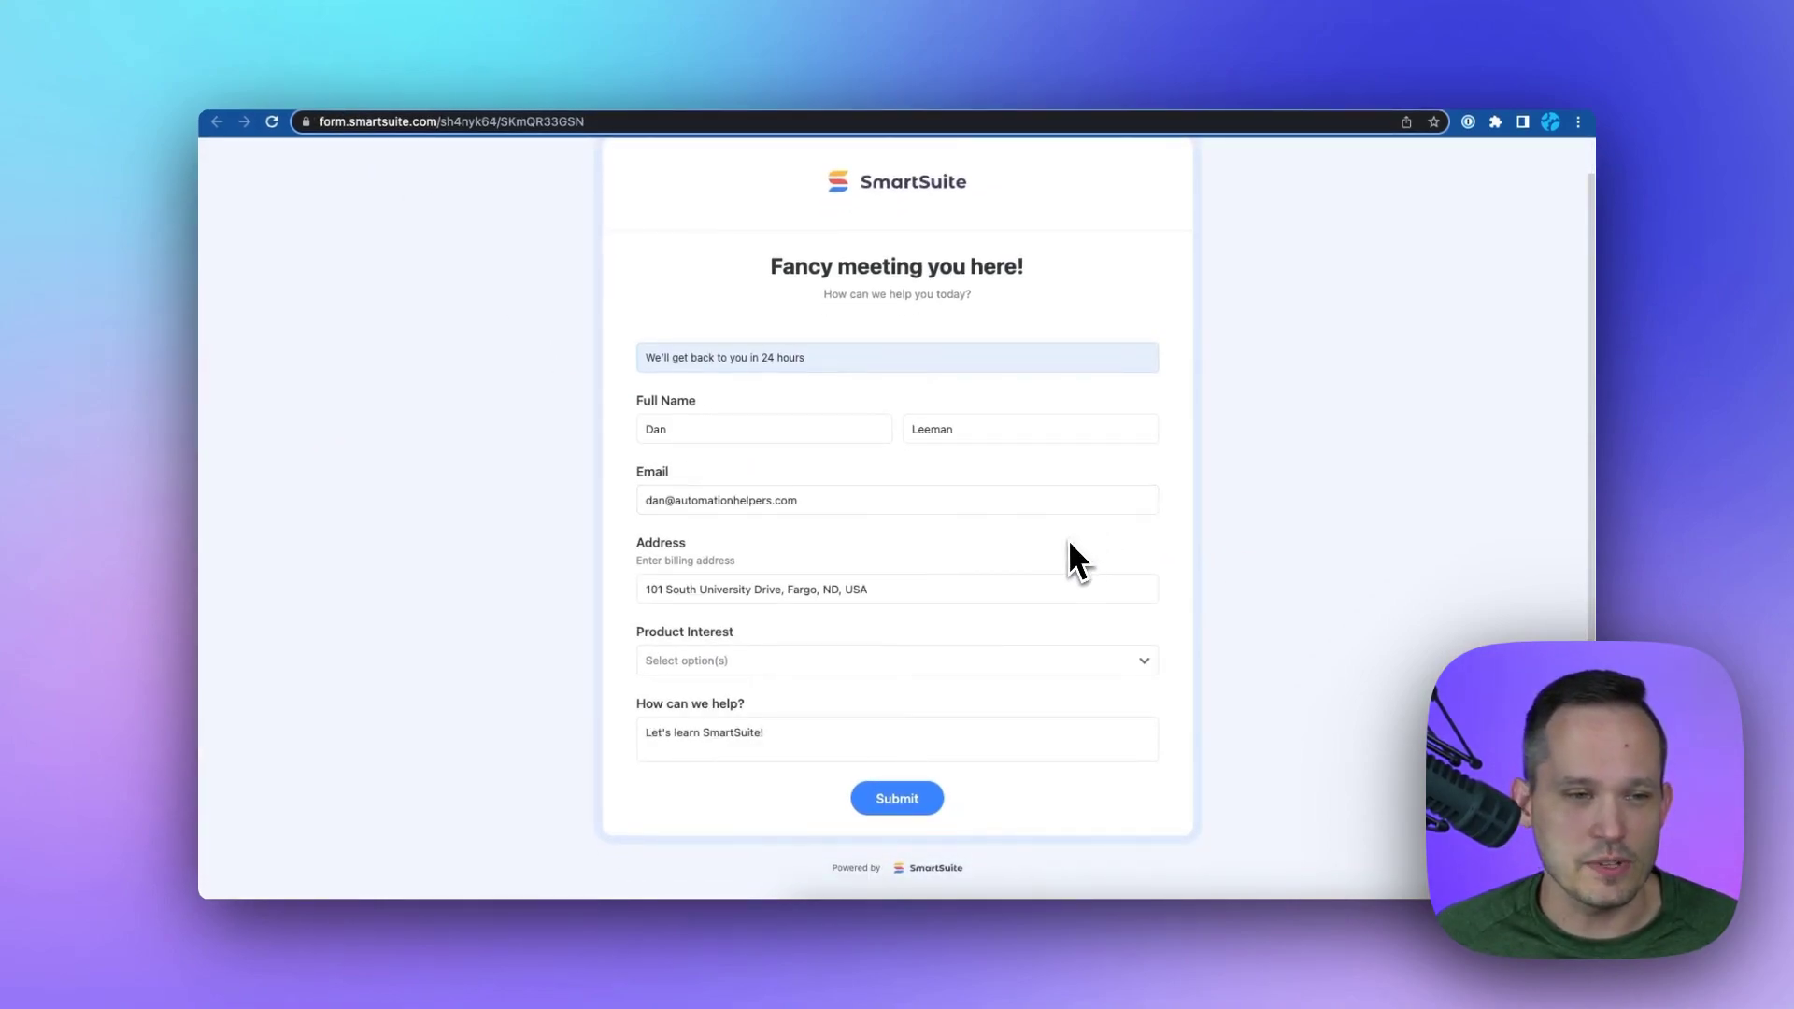
Choose SmartSuite and Other as product interests, revealing Other Products, and submit the response
{"action": "left_click", "coordinate": [789, 666]}
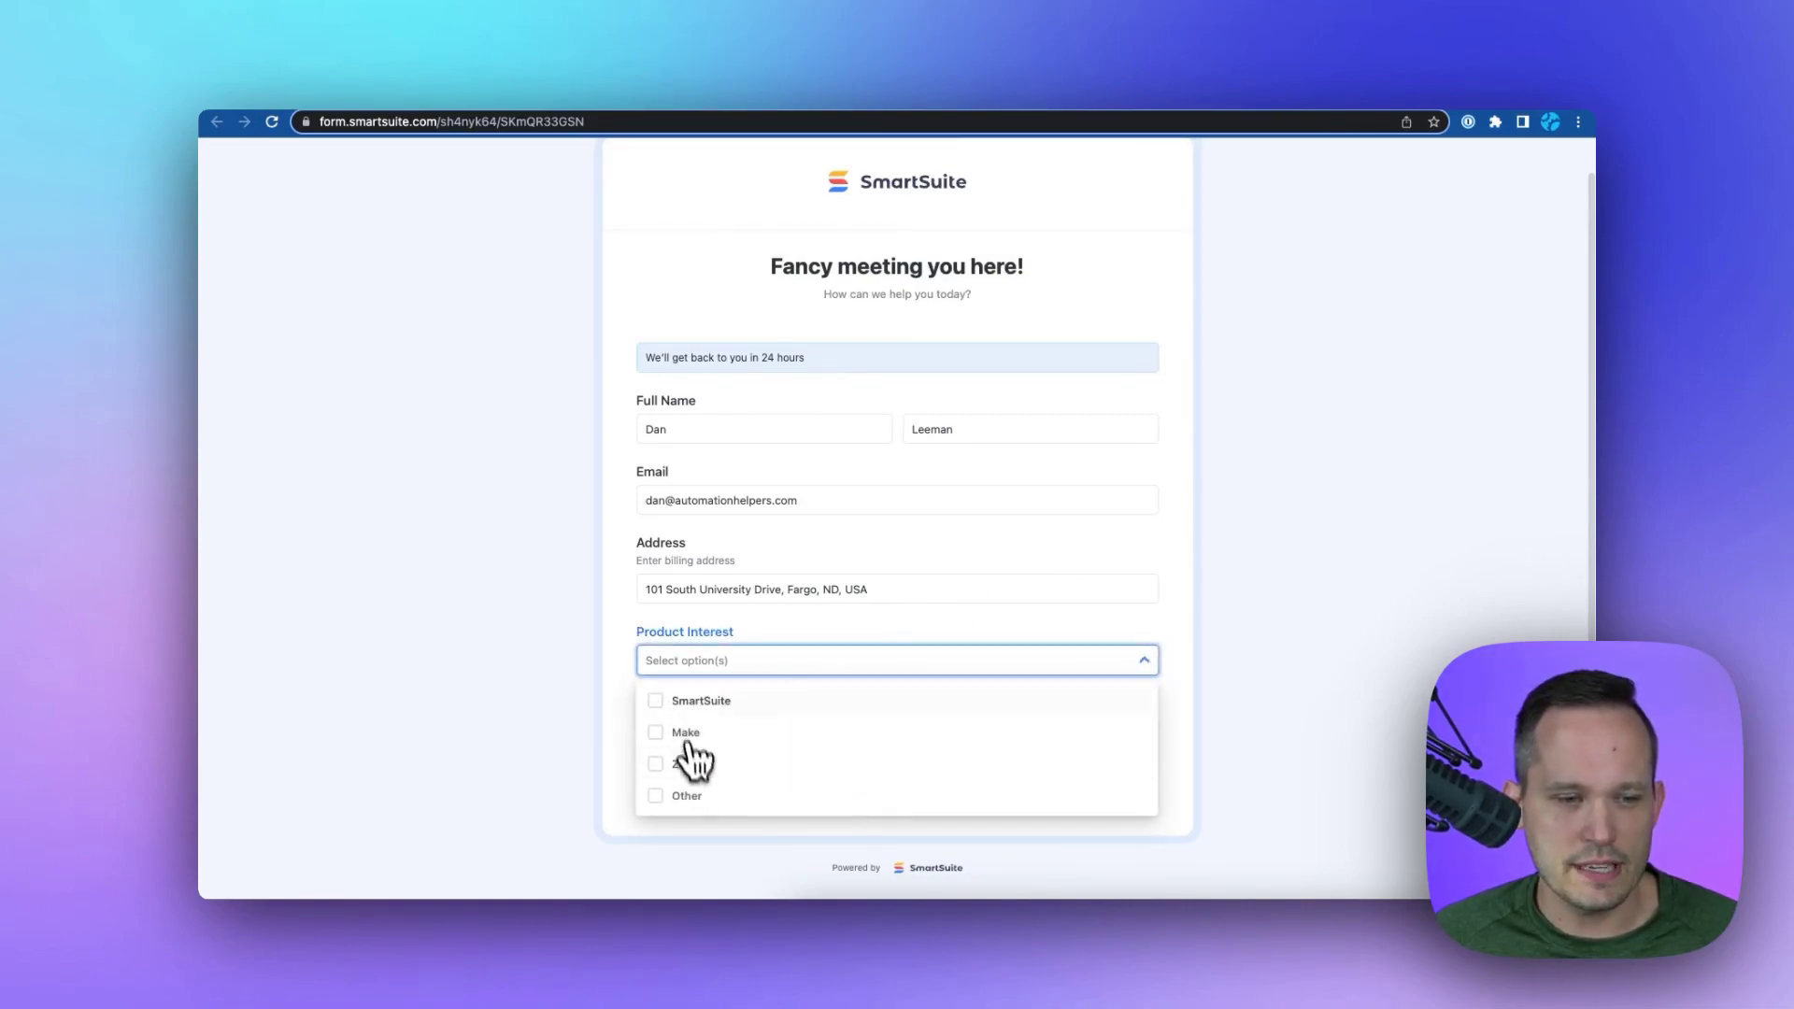
{"action": "left_click", "coordinate": [683, 710]}
{"action": "left_click", "coordinate": [1300, 555]}
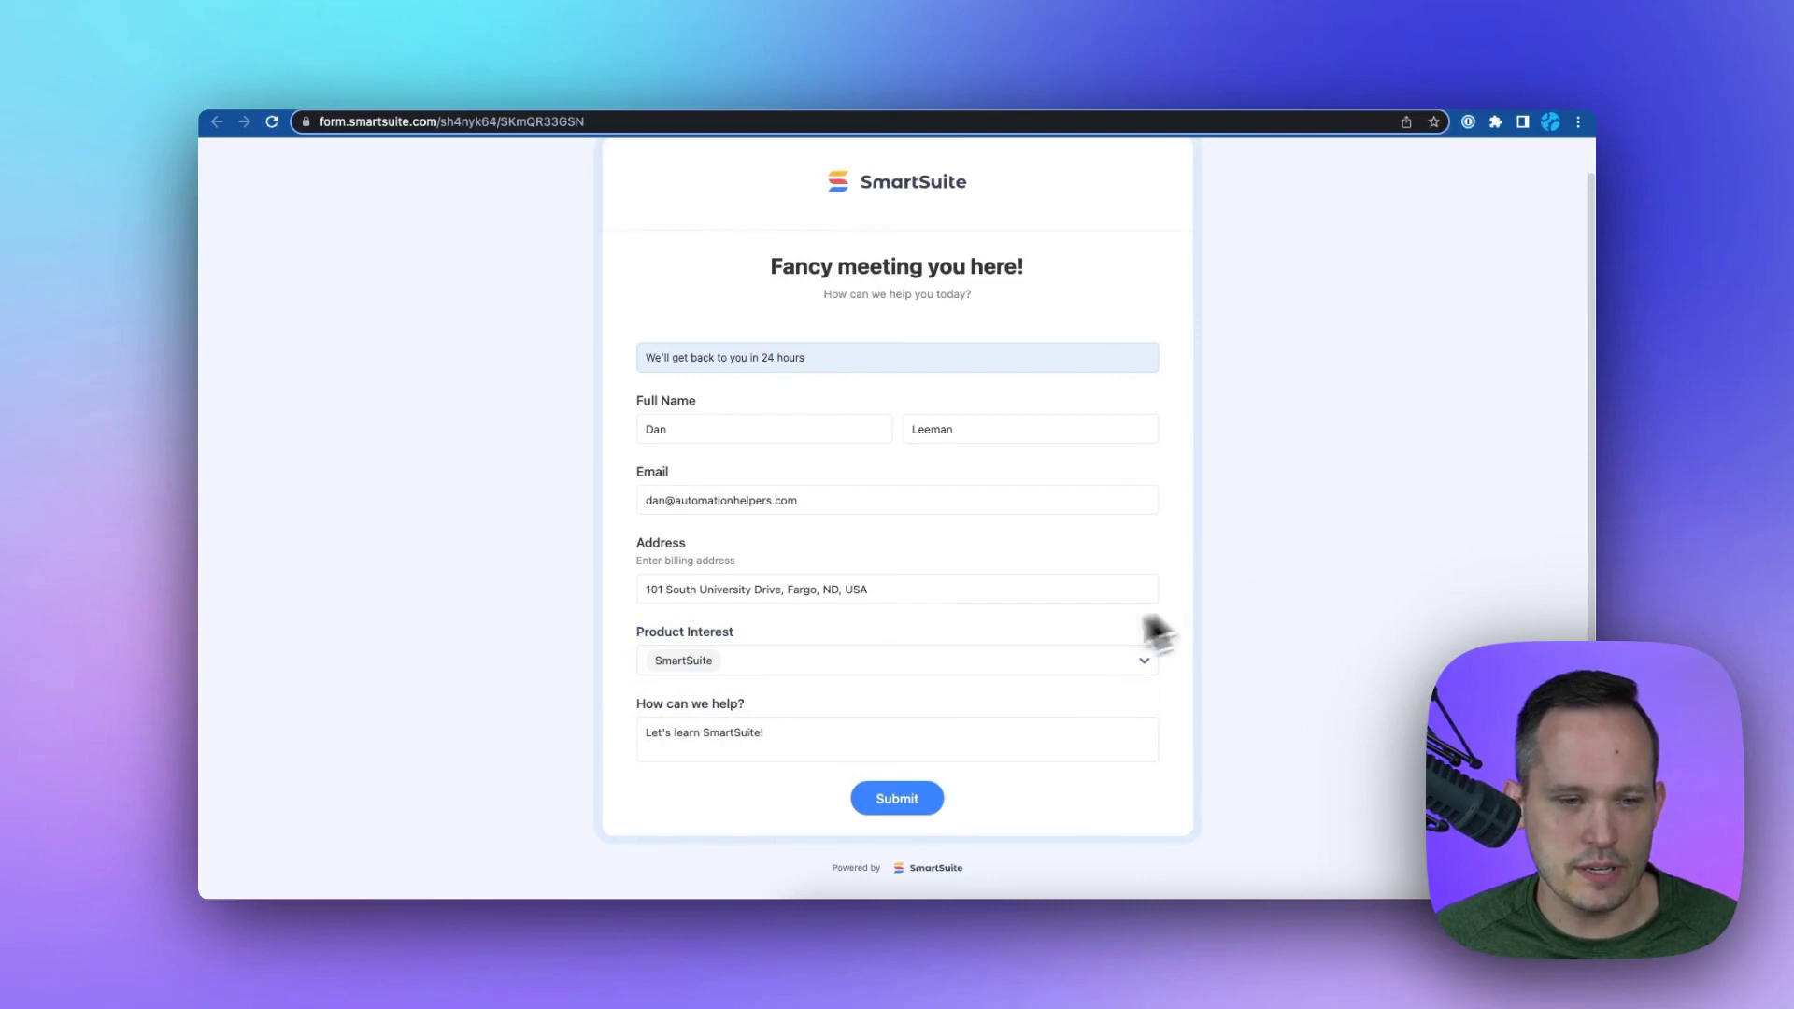
{"action": "left_click", "coordinate": [1028, 665]}
{"action": "left_click", "coordinate": [655, 701]}
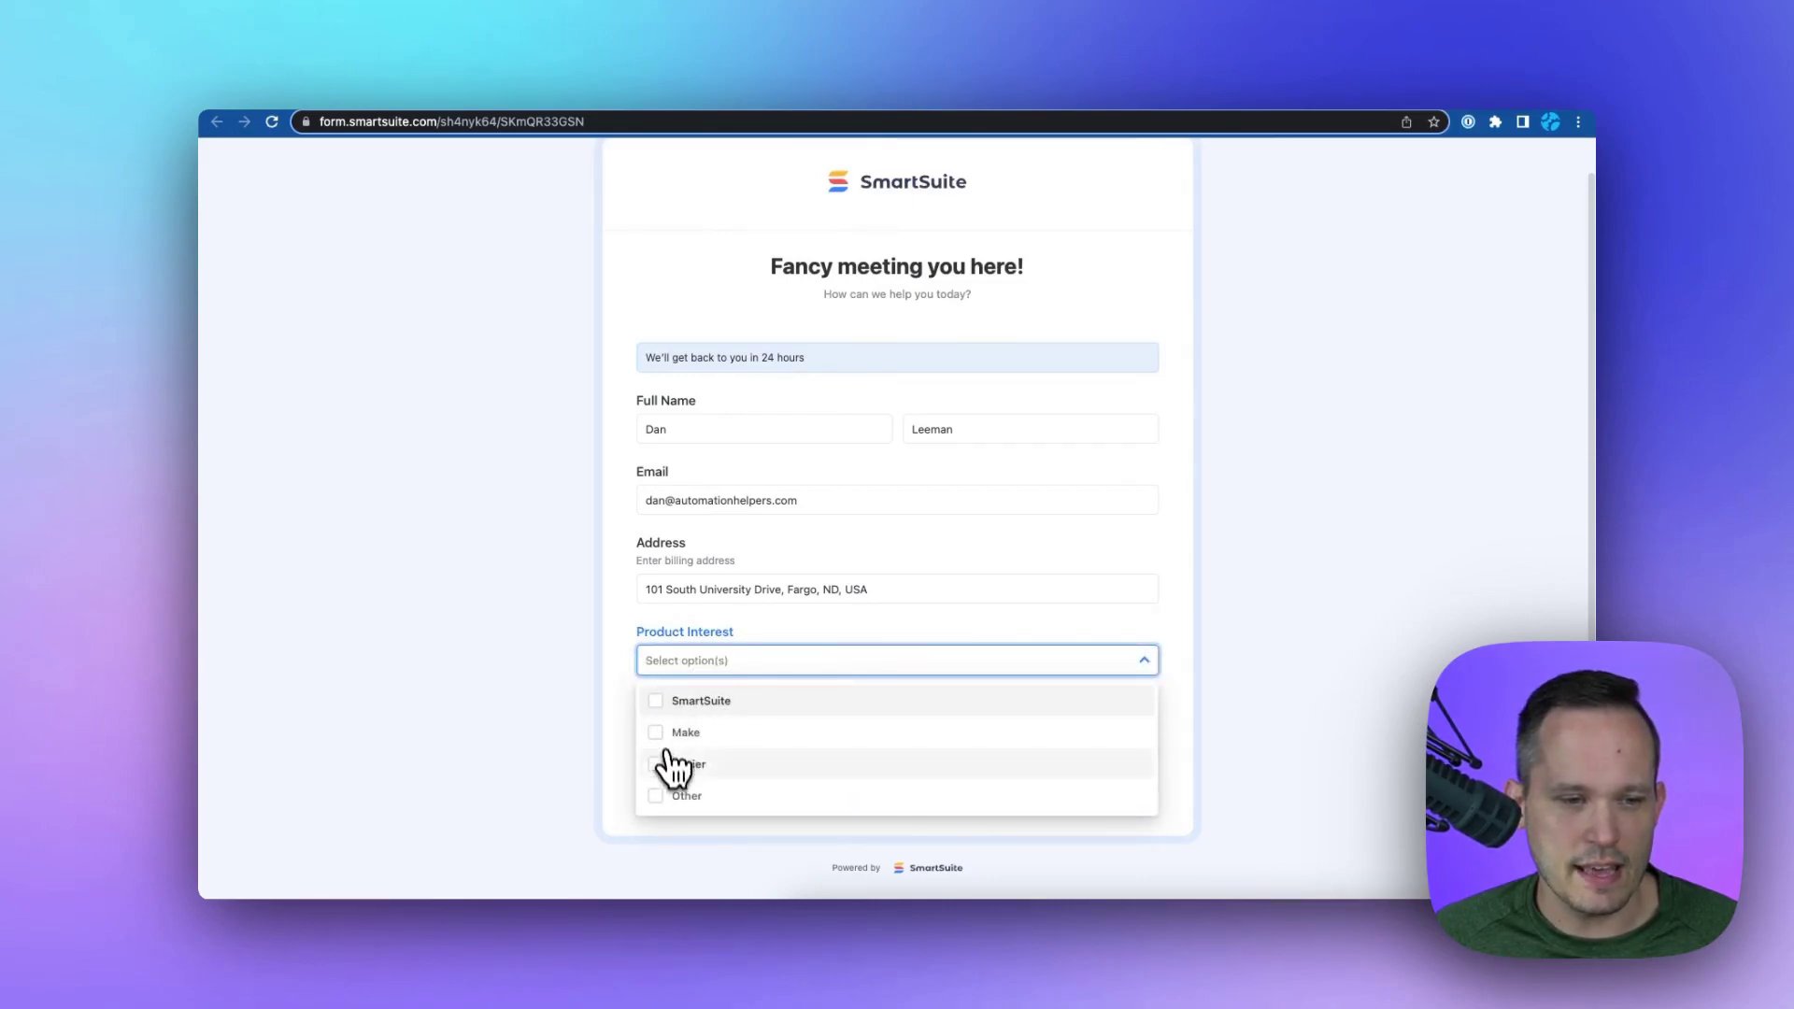
{"action": "left_click", "coordinate": [665, 796]}
{"action": "left_click", "coordinate": [1187, 645]}
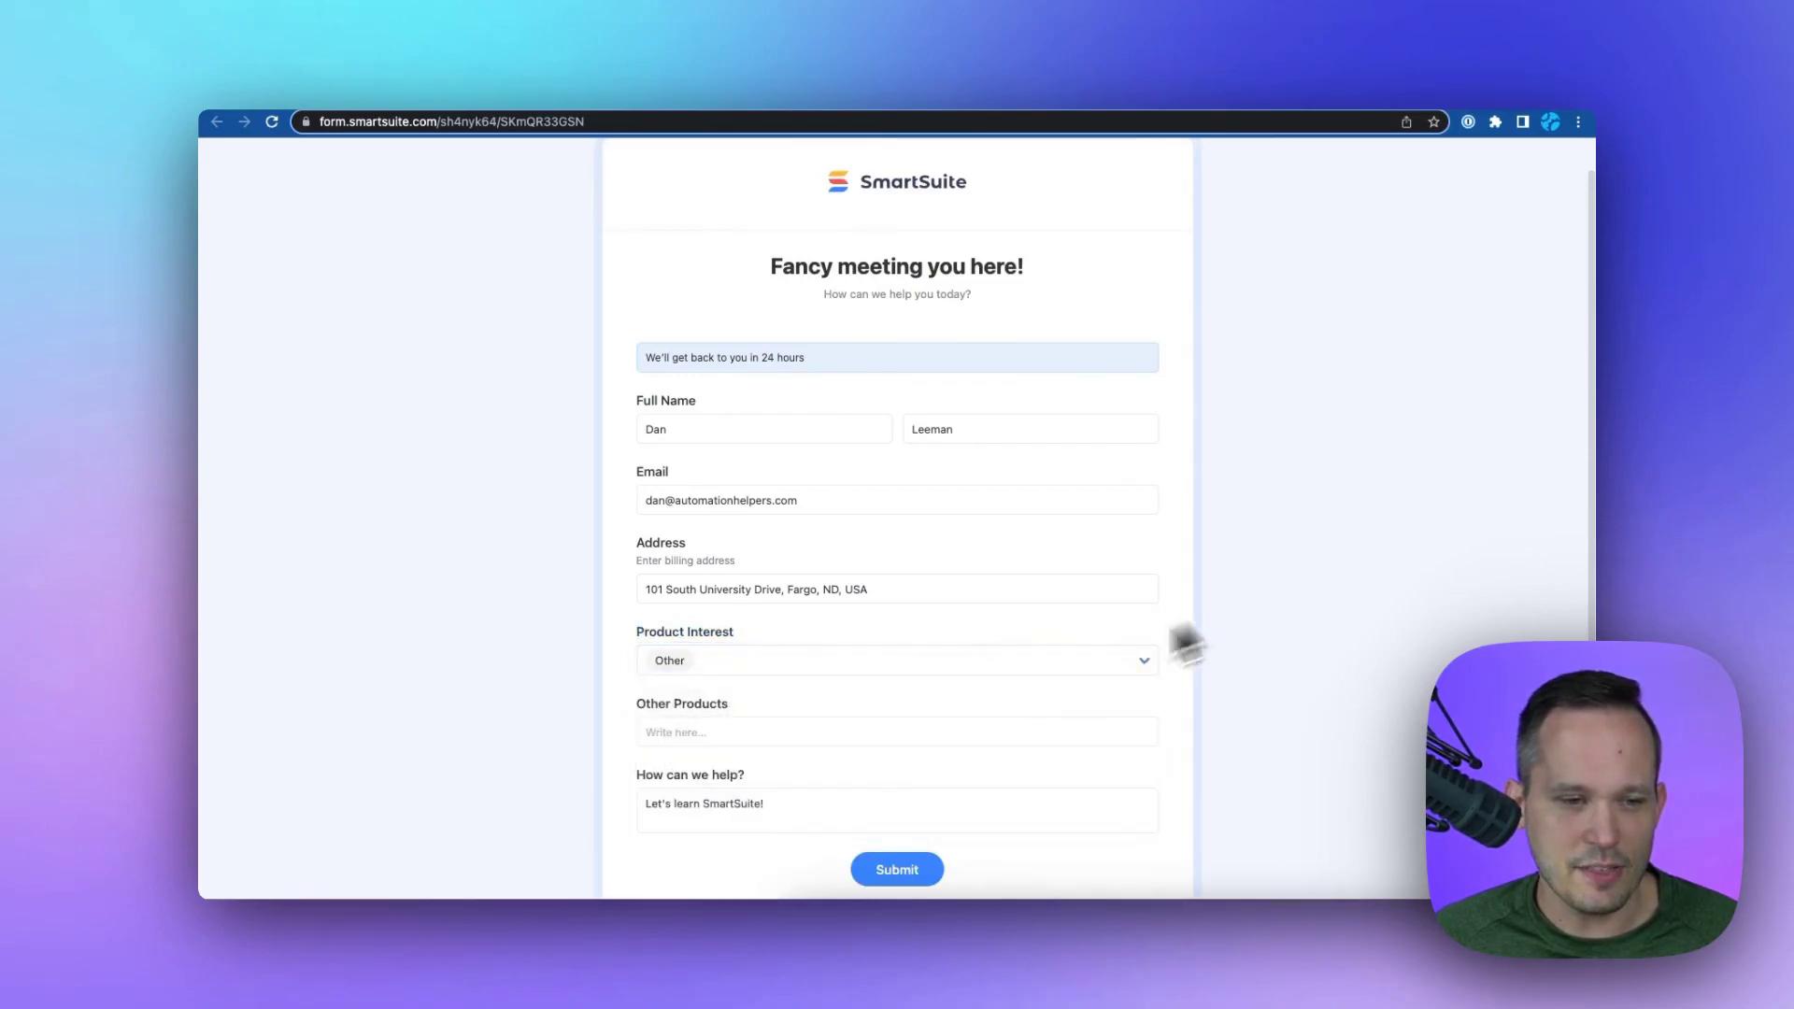
{"action": "left_click", "coordinate": [811, 673]}
{"action": "left_click", "coordinate": [671, 701]}
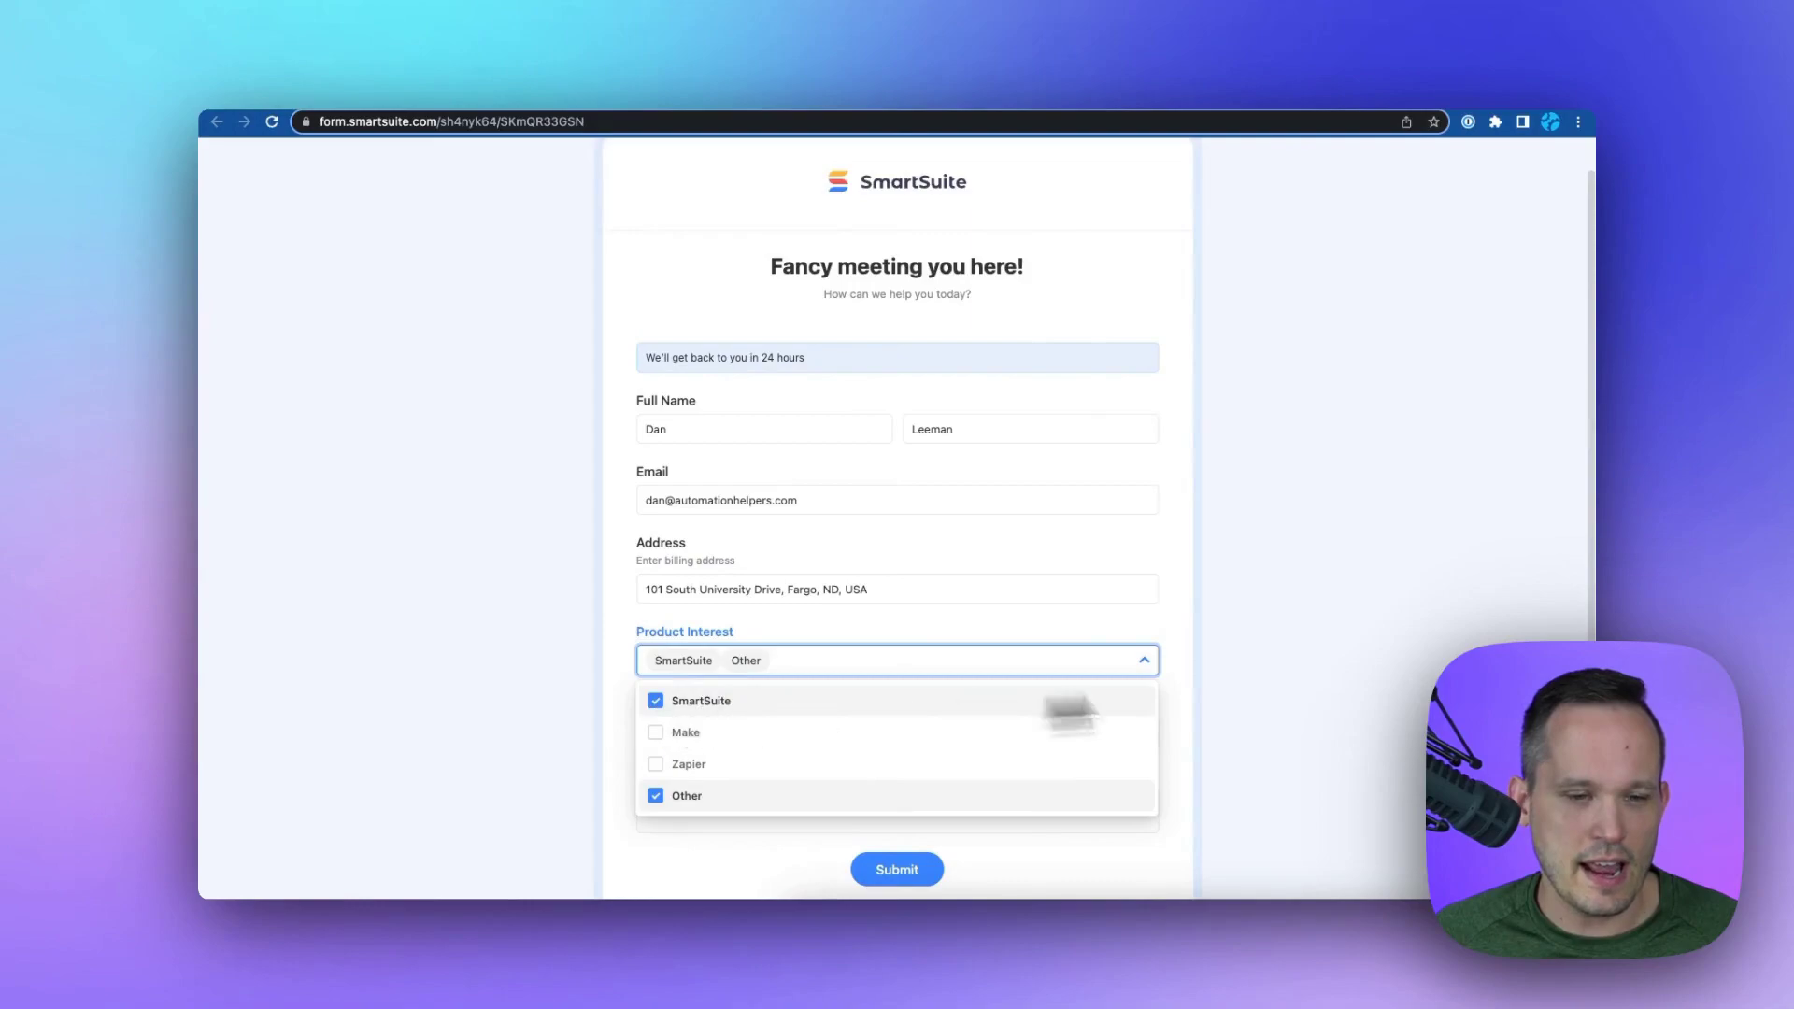
{"action": "left_click", "coordinate": [1357, 646]}
{"action": "left_click", "coordinate": [900, 871]}
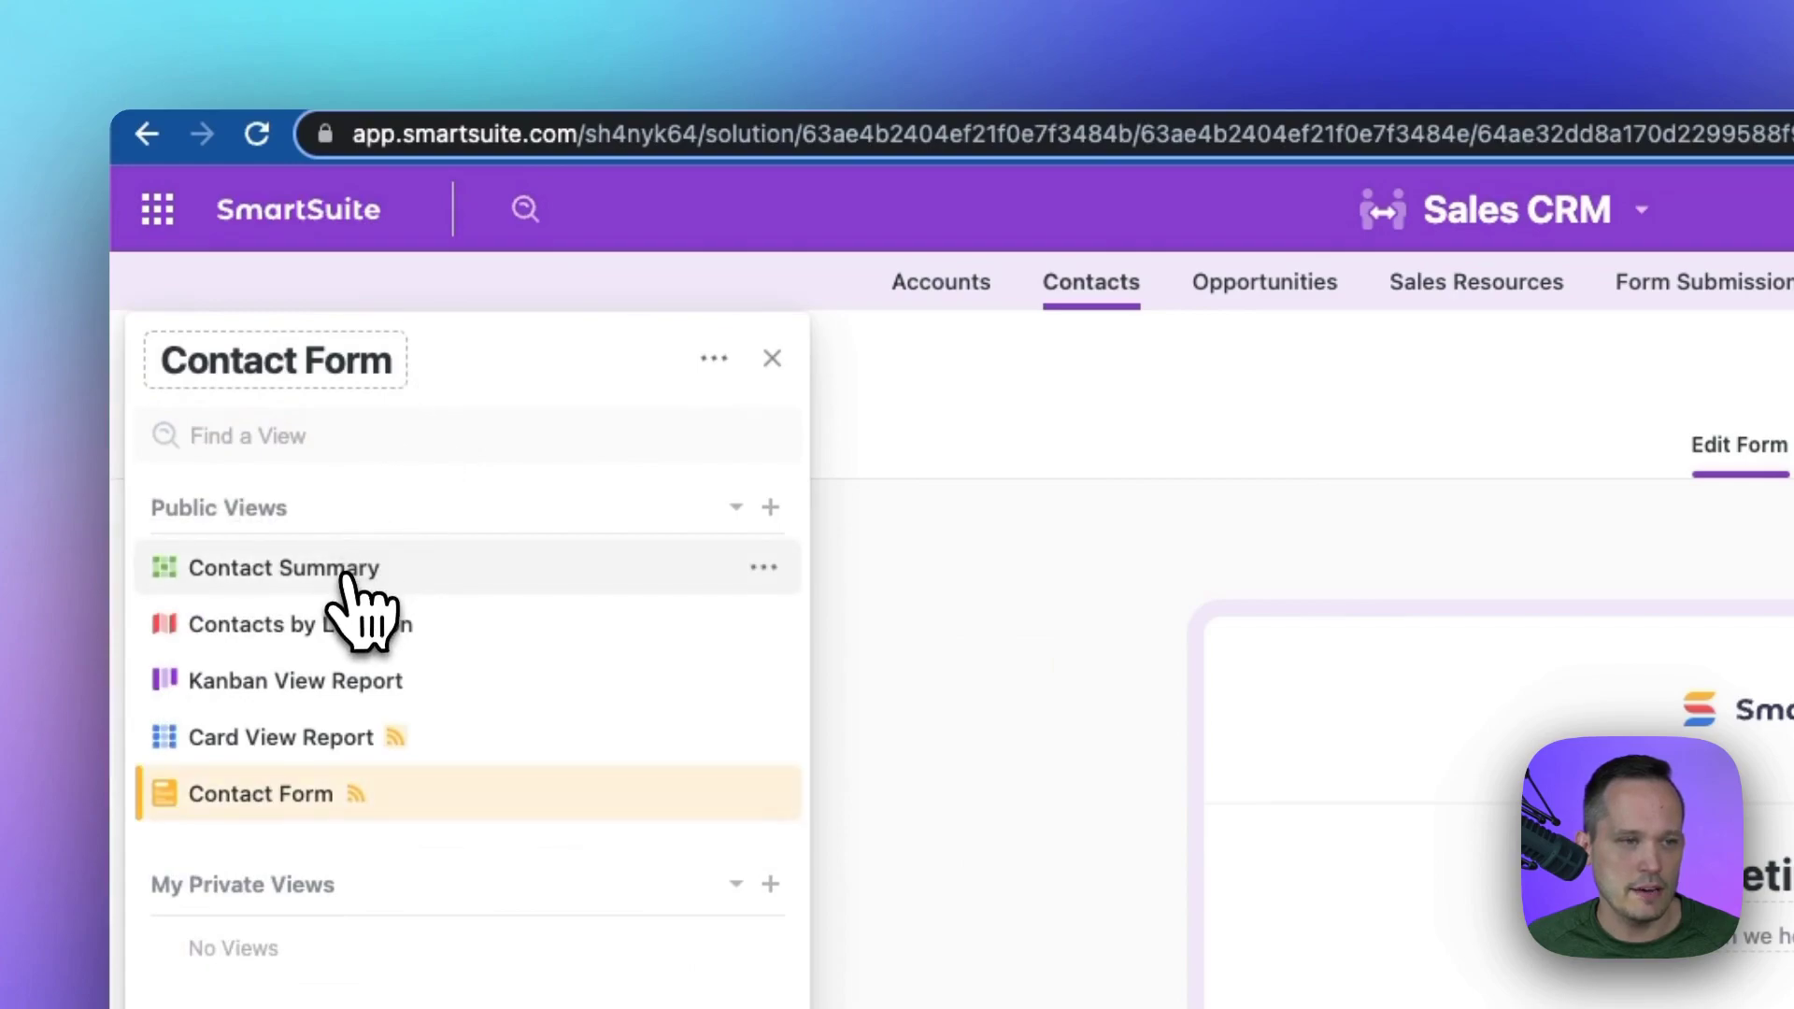
Review the new 10th contact (interests Other, SmartSuite) in Contact Summary, then begin adding a public view
{"action": "left_click", "coordinate": [345, 571]}
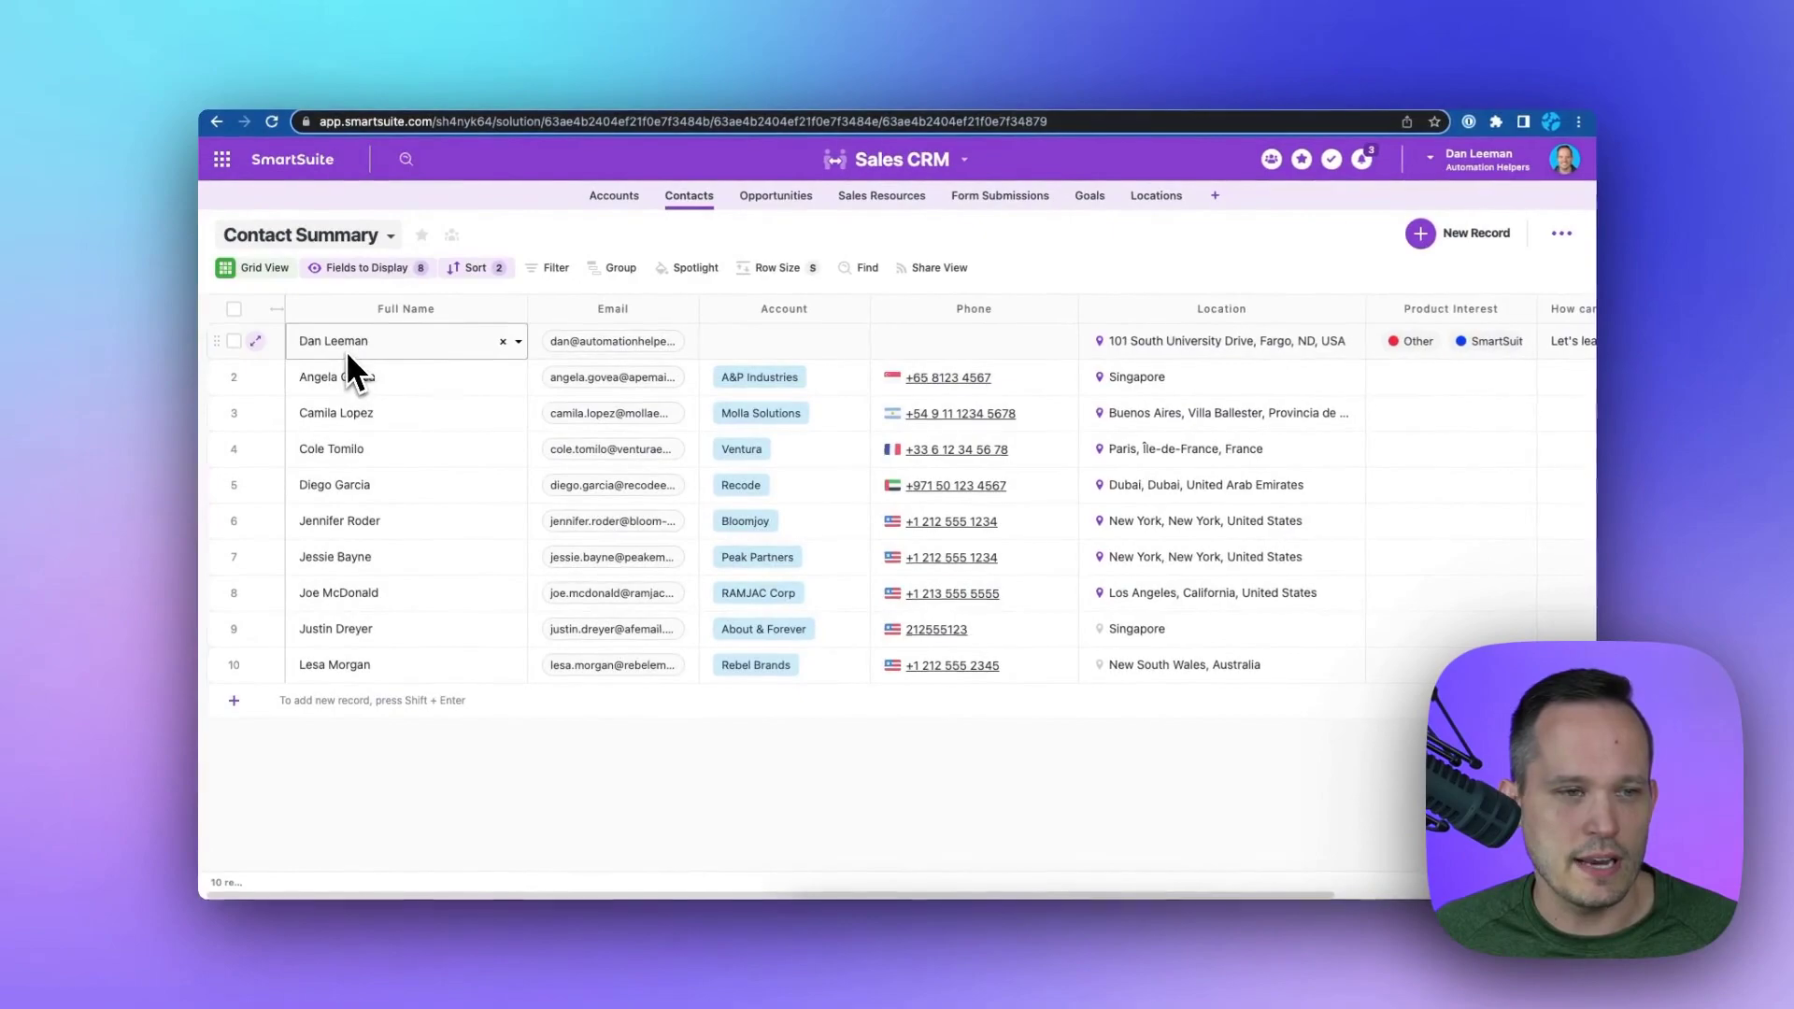
{"action": "key", "text": "Tab"}
{"action": "key", "text": "Tab"}
{"action": "key", "text": "Tab"}
{"action": "key", "text": "Tab"}
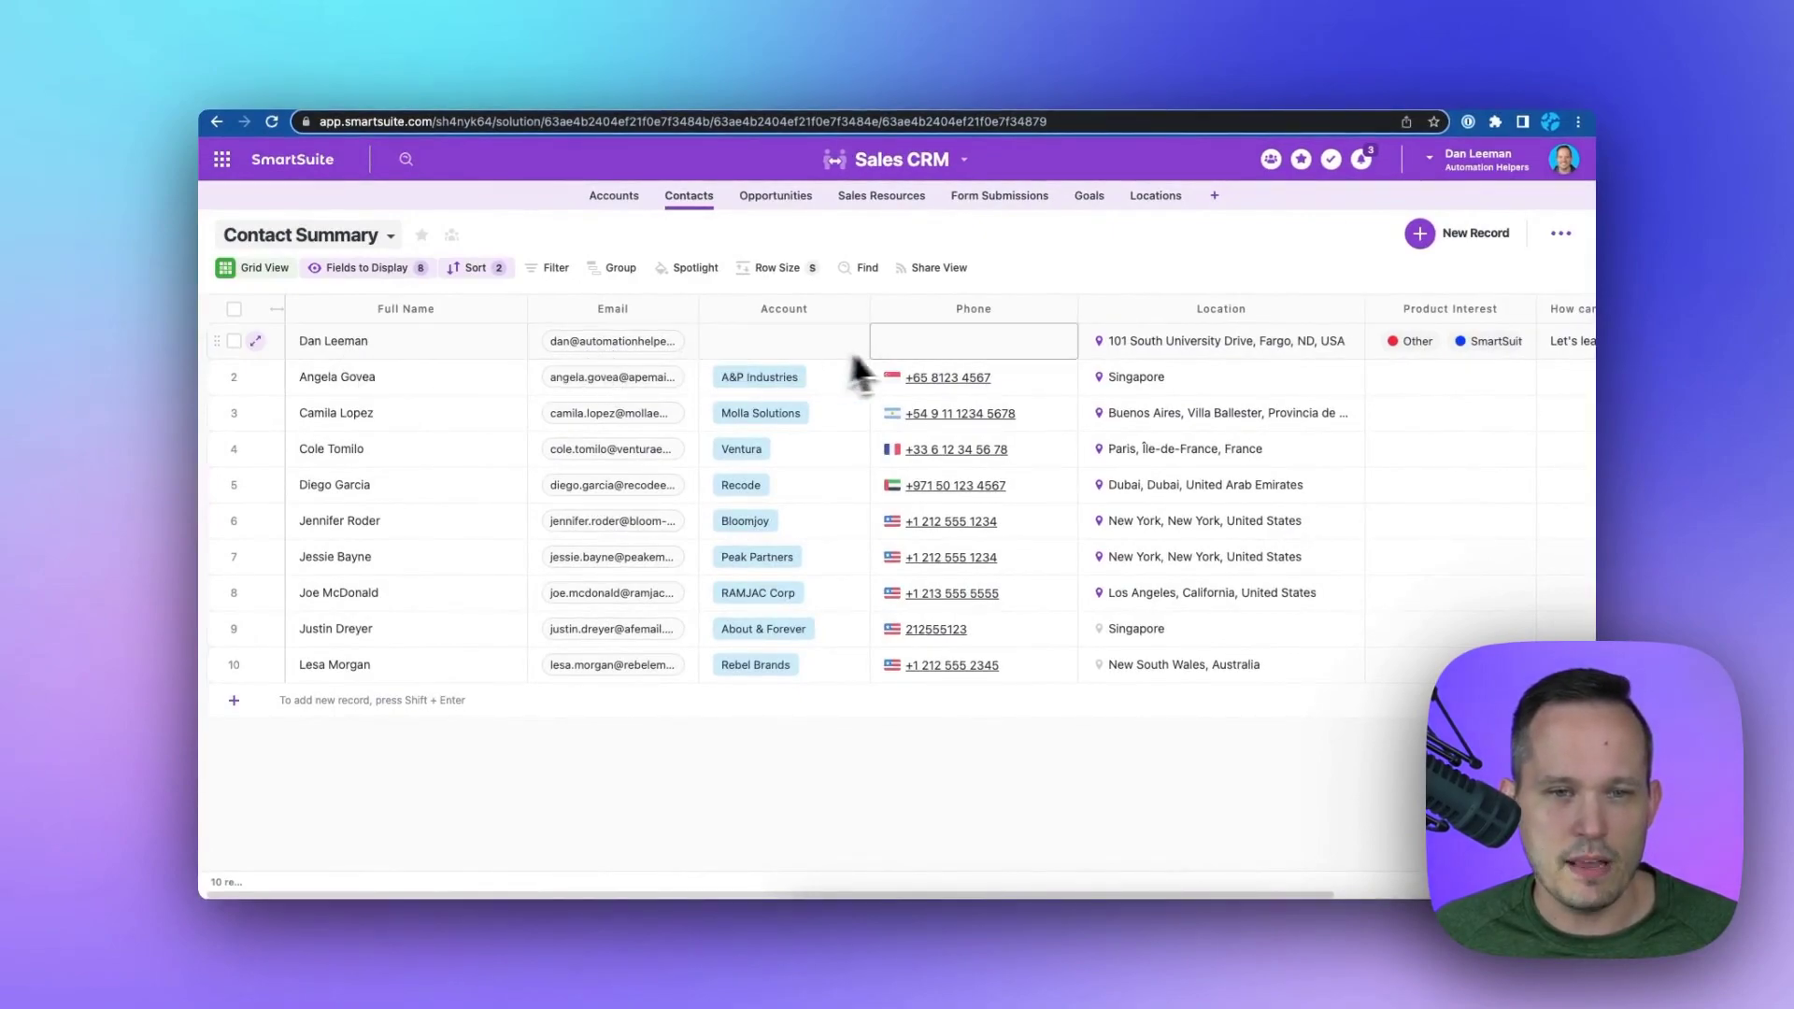
{"action": "scroll", "coordinate": [1156, 373], "scroll_direction": "right", "scroll_amount": 3}
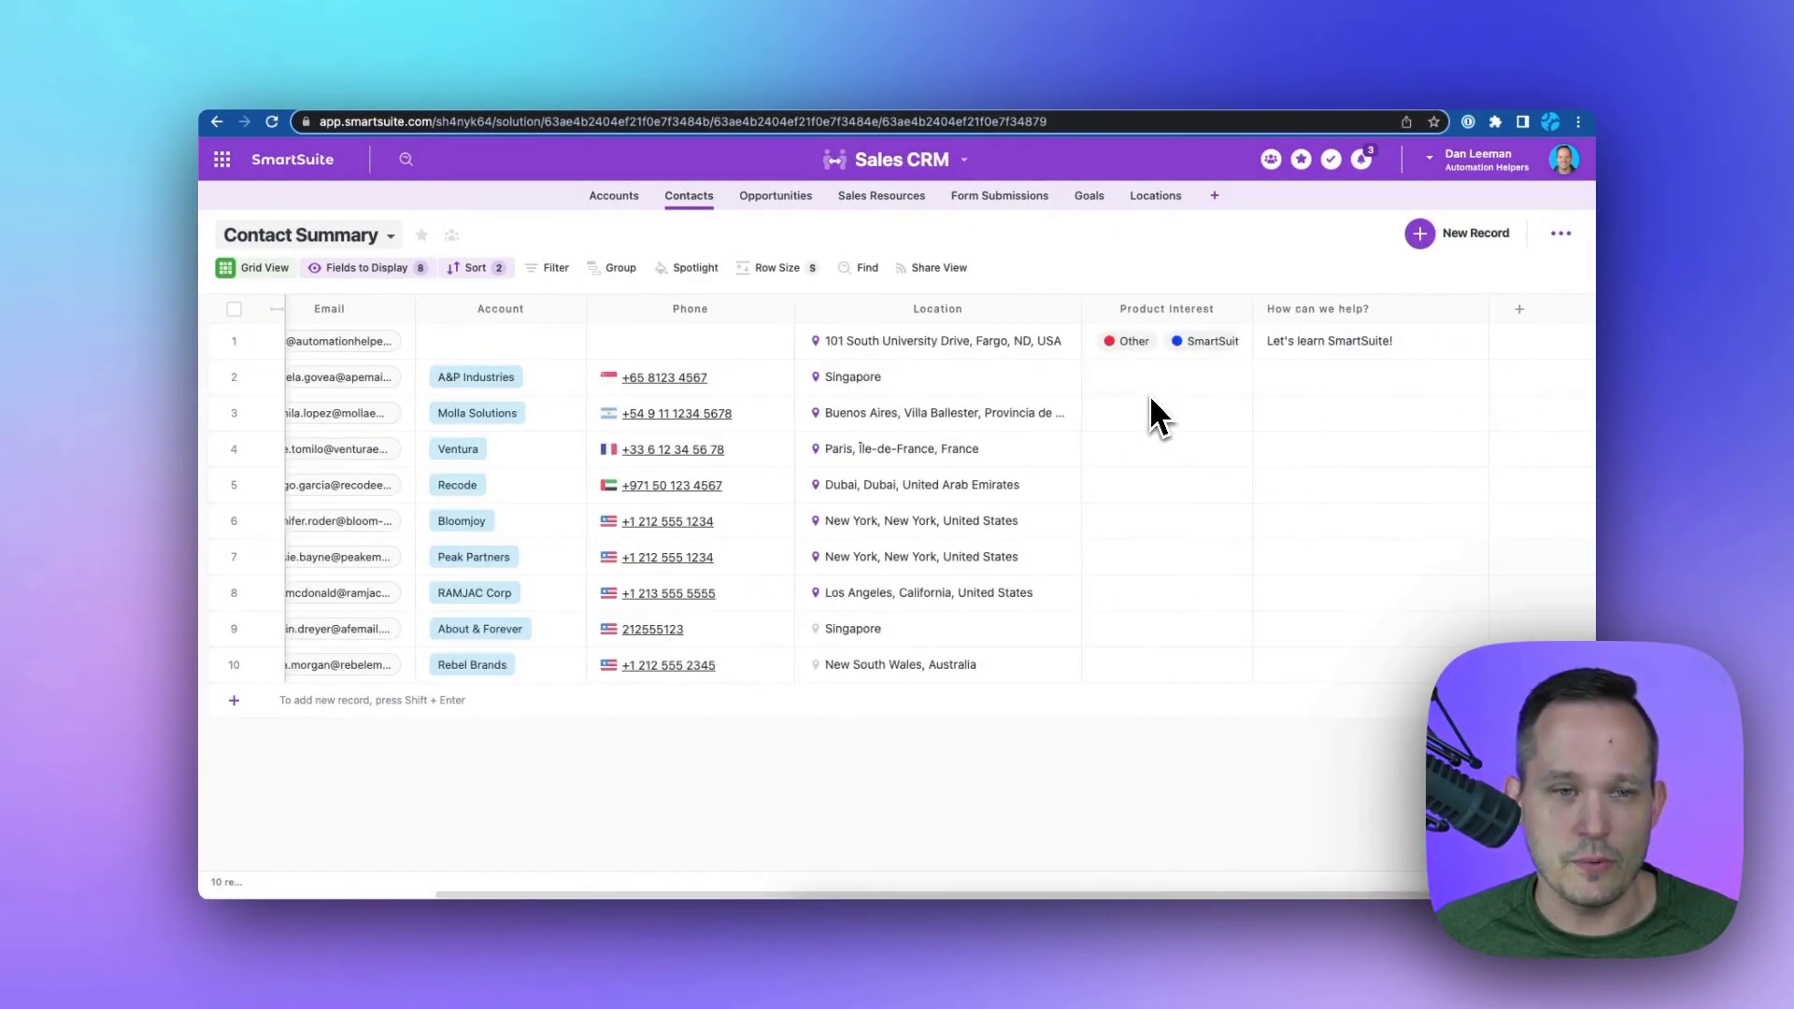
{"action": "left_click", "coordinate": [1149, 390]}
{"action": "scroll", "coordinate": [1149, 395], "scroll_direction": "left", "scroll_amount": 3}
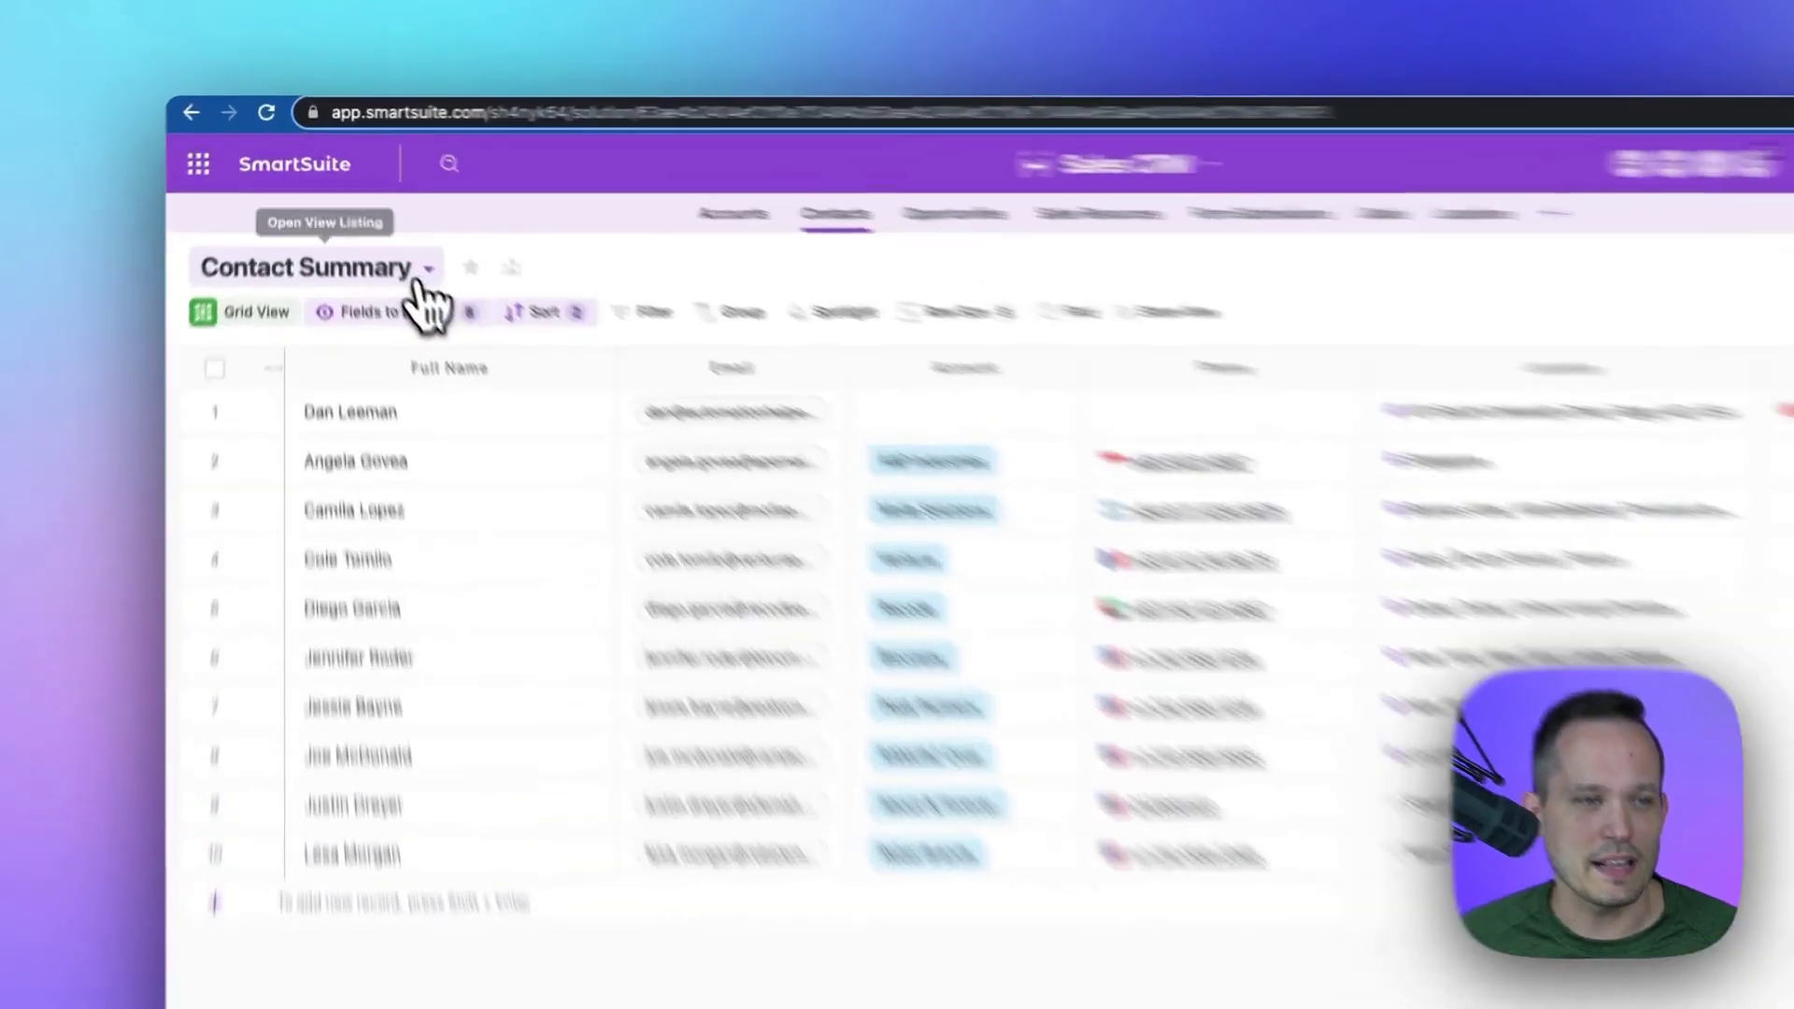
{"action": "left_click", "coordinate": [392, 239]}
{"action": "left_click", "coordinate": [768, 467]}
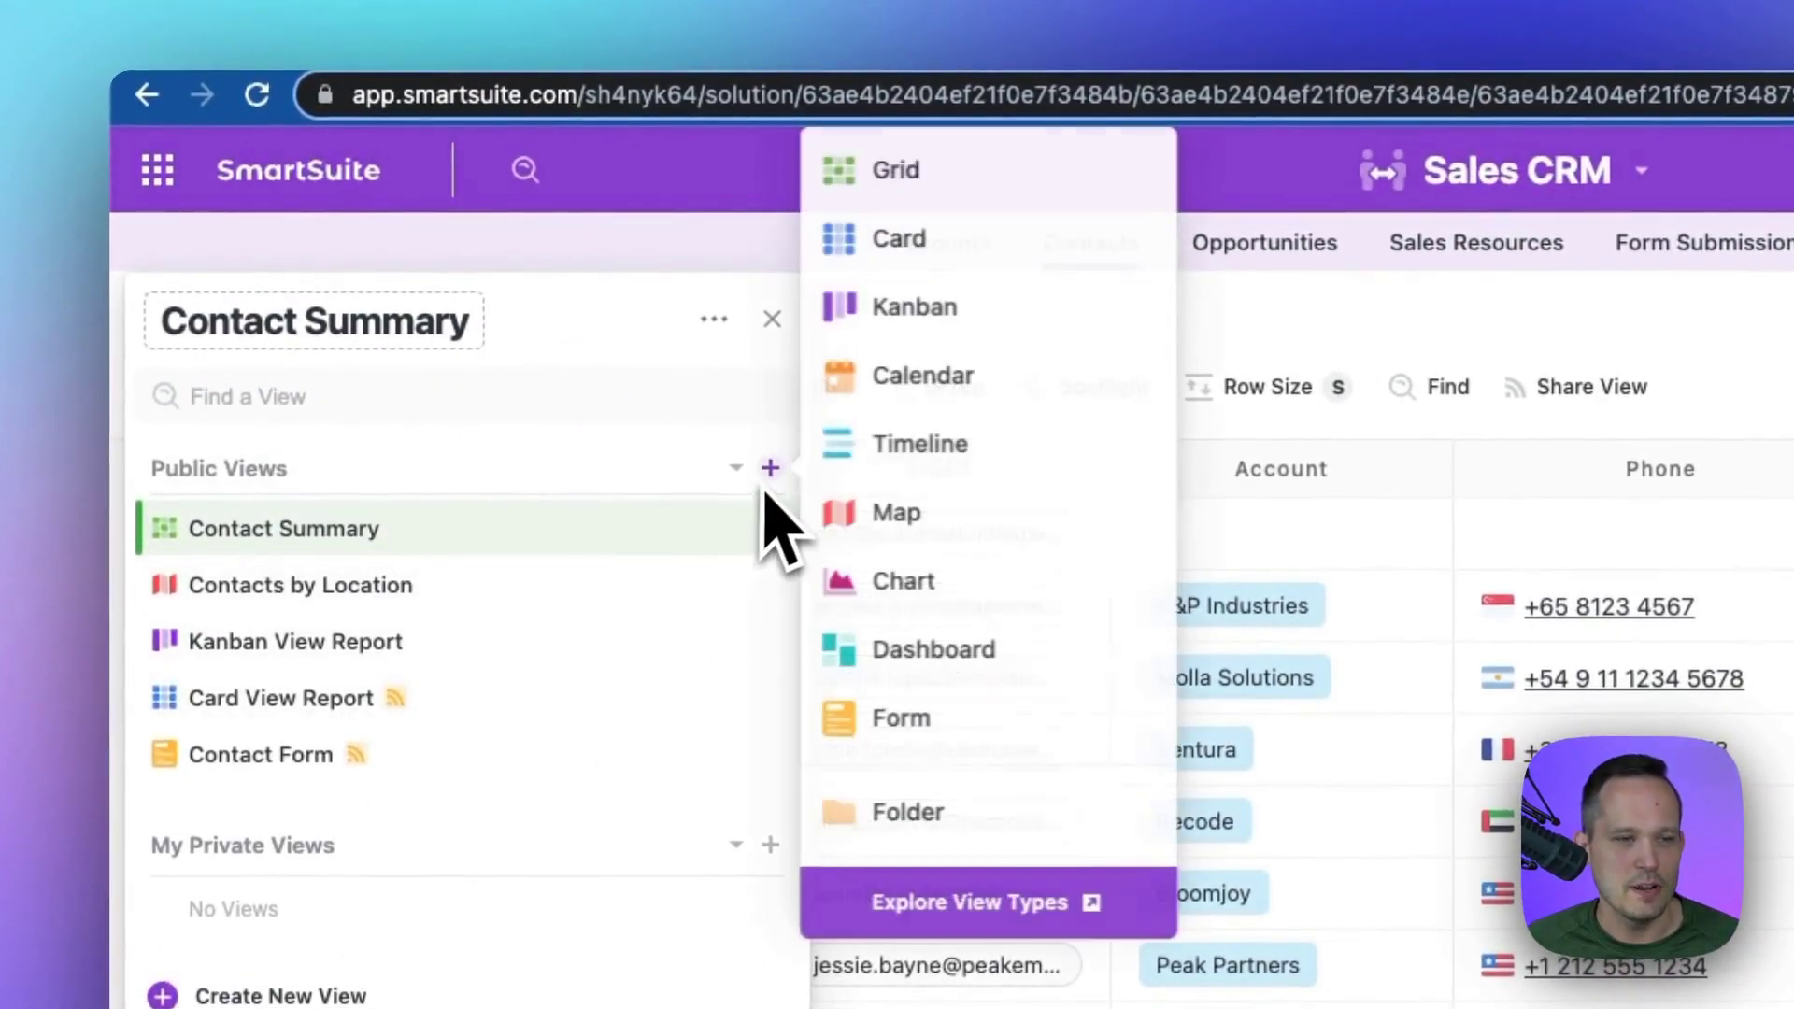